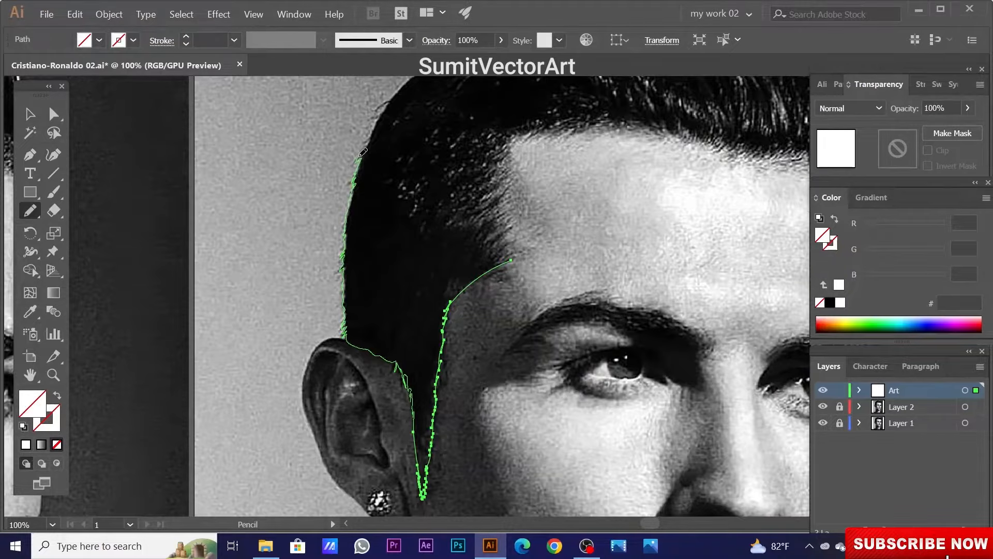
# Trace the outer hair contour with the Pencil from the back of the head over the crown, including small stray tufts.
pyautogui.moveTo(360, 156)
pyautogui.mouseDown()
pyautogui.moveTo(371, 134)
pyautogui.moveTo(429, 286)
pyautogui.moveTo(453, 295)
pyautogui.mouseUp()
pyautogui.scroll(2, 452, 293)
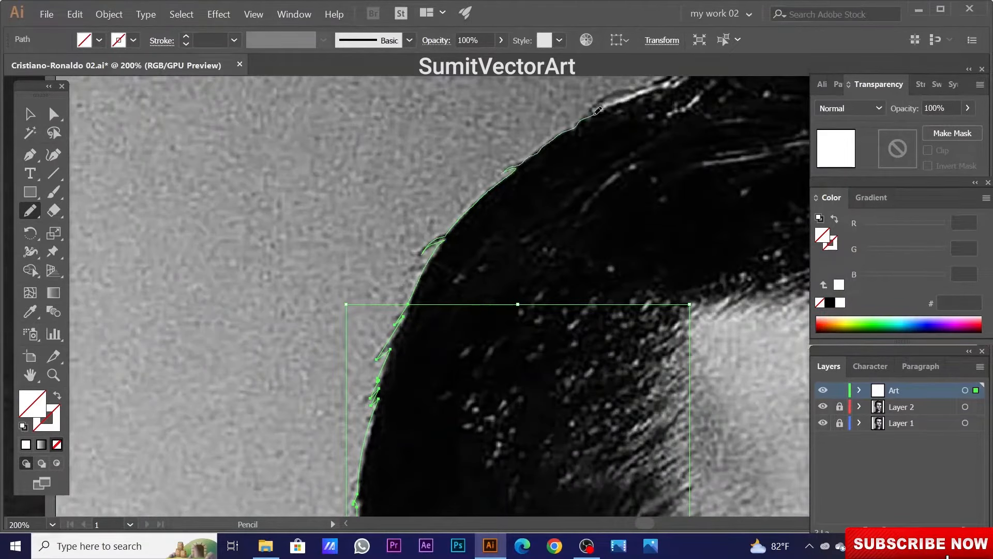
pyautogui.moveTo(618, 89)
pyautogui.mouseDown()
pyautogui.moveTo(633, 141)
pyautogui.moveTo(423, 292)
pyautogui.mouseUp()
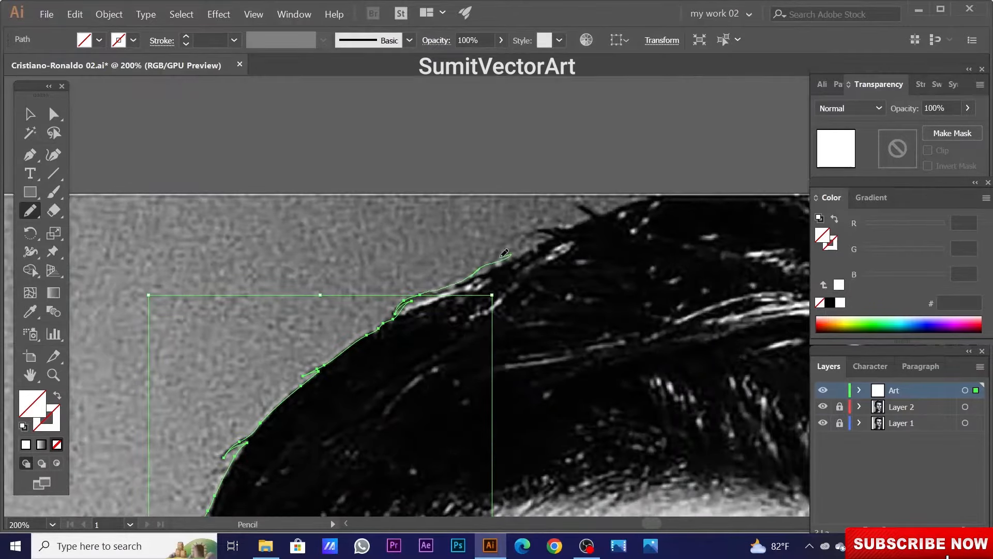
pyautogui.moveTo(597, 212); pyautogui.dragTo(623, 199)
pyautogui.scroll(-3, 448, 280)
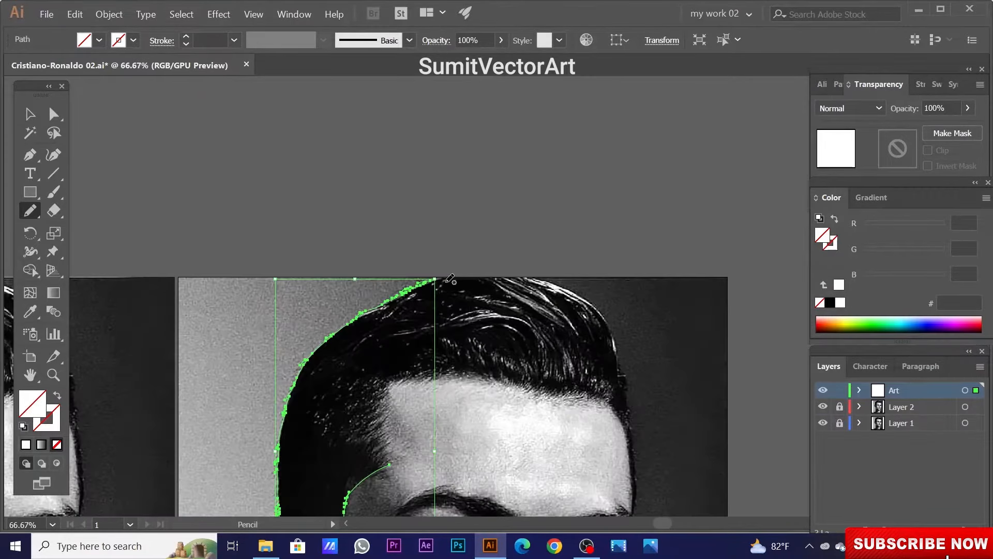
pyautogui.scroll(2, 547, 276)
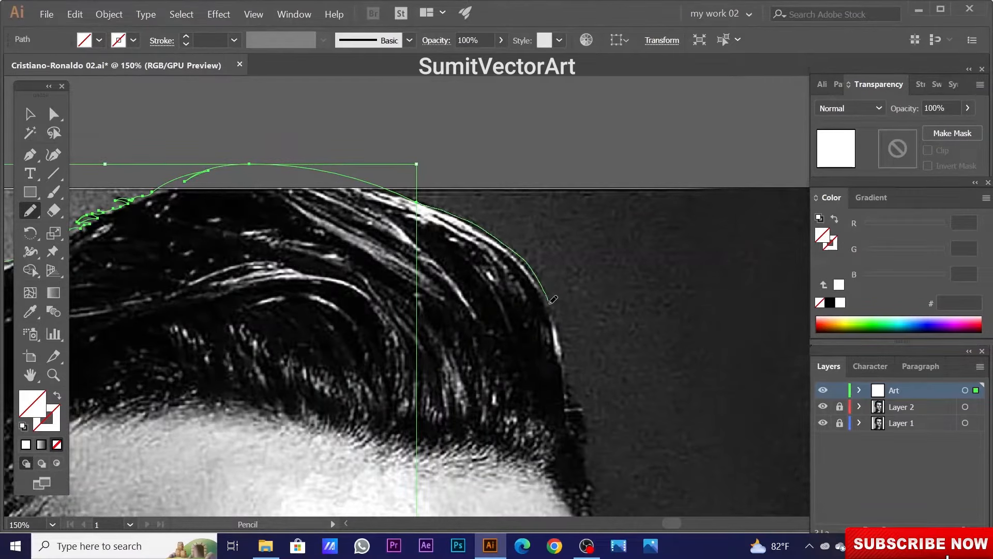
# Trace the far side of the hair and the jagged forehead hairline to the temple, closing the shape and filling it black.
pyautogui.moveTo(591, 436)
pyautogui.mouseDown()
pyautogui.moveTo(603, 470)
pyautogui.moveTo(564, 189)
pyautogui.mouseUp()
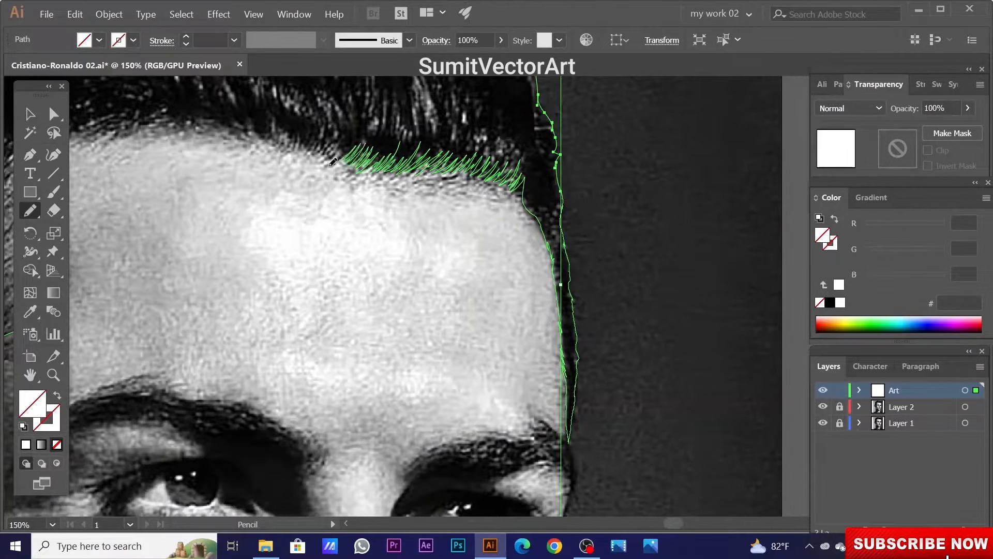
pyautogui.moveTo(327, 128); pyautogui.dragTo(560, 218)
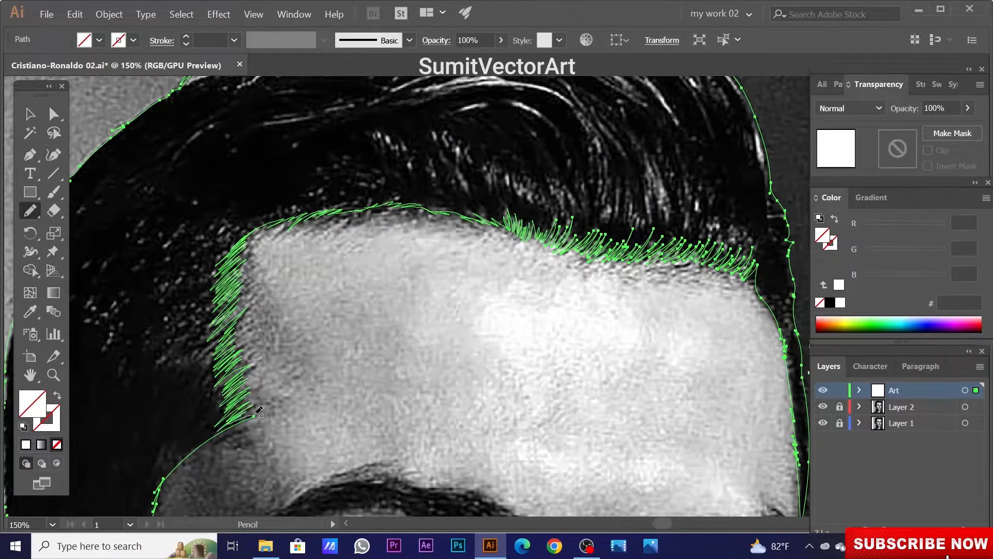
pyautogui.hotkey('ctrl', '-')
pyautogui.hotkey('ctrl', '-')
pyautogui.hotkey('ctrl', '-')
pyautogui.hotkey('ctrl', '-')
# Check the hair shape by toggling the visibility of Layer 2 and Layer 1.
pyautogui.click(823, 407)
pyautogui.click(824, 406)
pyautogui.click(823, 423)
pyautogui.click(823, 422)
# Draw a narrow jagged patch along the lower front edge of the sideburn and fill it with black.
pyautogui.scroll(5, 450, 331)
pyautogui.keyDown('ctrl'); pyautogui.click(461, 286); pyautogui.keyUp('ctrl')
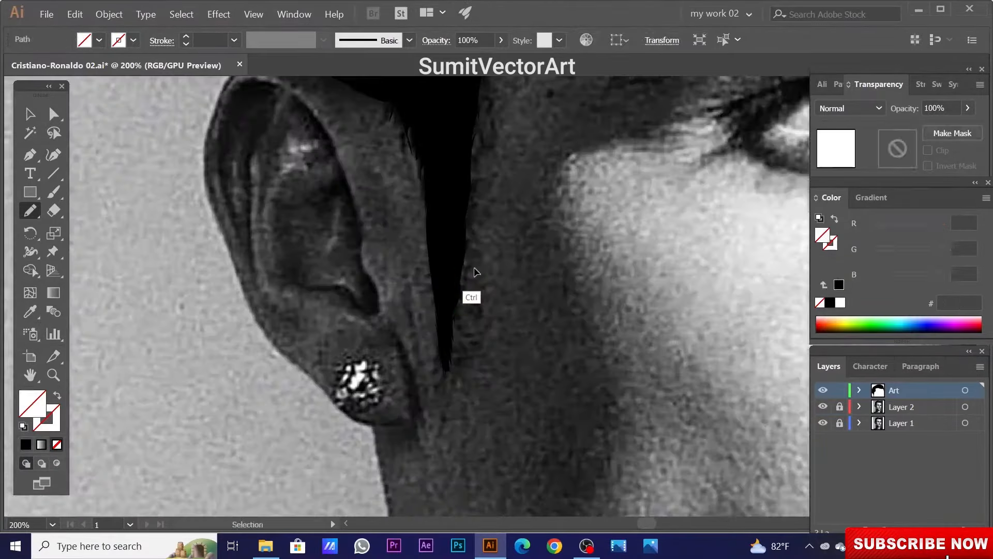
pyautogui.press('Delete')
pyautogui.keyDown('ctrl'); pyautogui.click(452, 362); pyautogui.keyUp('ctrl')
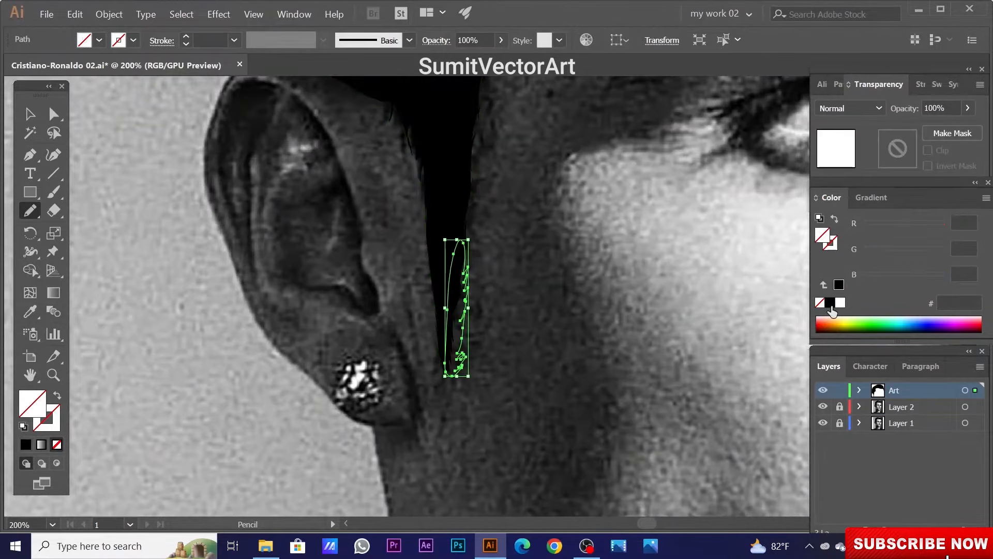
pyautogui.scroll(-6, 498, 319)
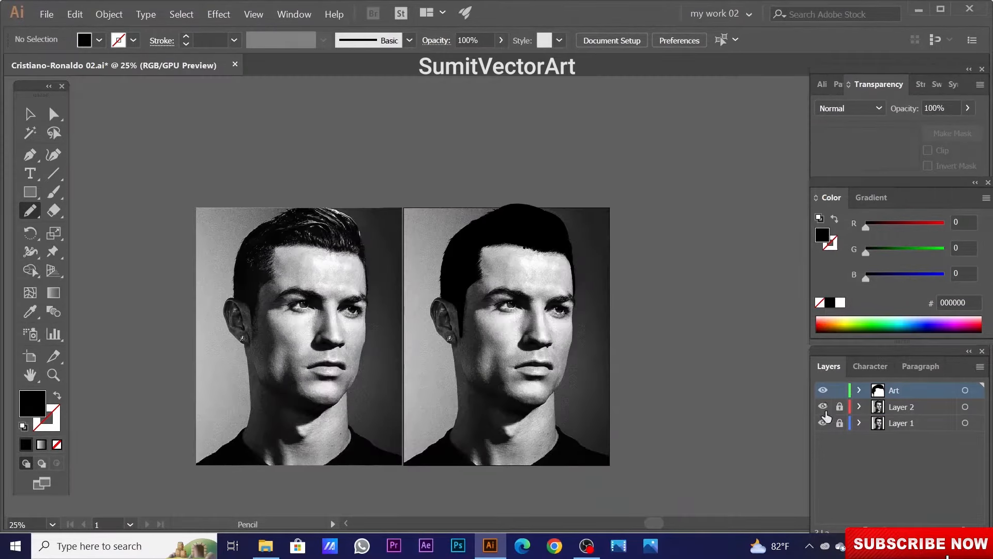
# Remove the stray round bump from the hair shape's forehead hairline with the Pen tool.
pyautogui.click(823, 422)
pyautogui.click(823, 423)
pyautogui.scroll(10, 535, 270)
pyautogui.keyDown('ctrl'); pyautogui.click(511, 329); pyautogui.keyUp('ctrl')
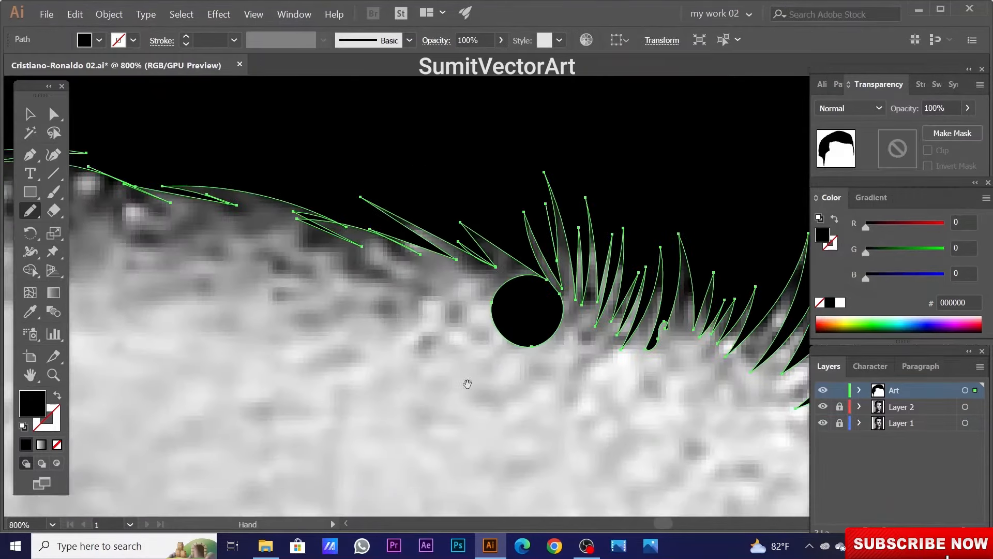
pyautogui.press('p')
pyautogui.hotkey('ctrl', 'z')
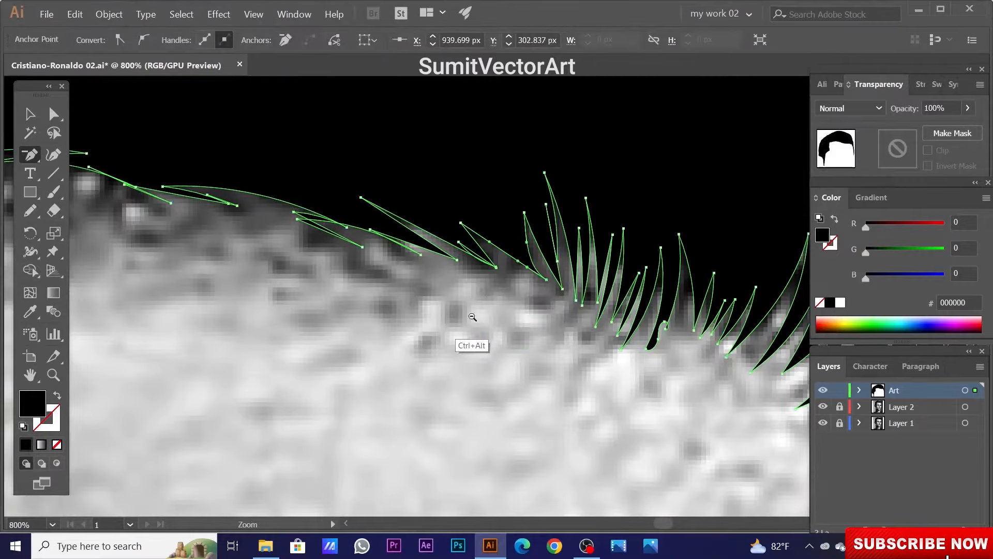
pyautogui.hotkey('ctrl', '0')
pyautogui.keyDown('ctrl'); pyautogui.click(503, 339); pyautogui.keyUp('ctrl')
# Move Layer 2 below Layer 1 in the layer stack, comparing the view with Layer 2 hidden and shown.
pyautogui.hotkey('ctrl', 'alt', '0')
pyautogui.click(823, 406)
pyautogui.click(823, 407)
pyautogui.moveTo(900, 407); pyautogui.dragTo(900, 430)
pyautogui.click(823, 406)
pyautogui.click(823, 407)
pyautogui.scroll(4, 477, 288)
pyautogui.scroll(-2, 496, 310)
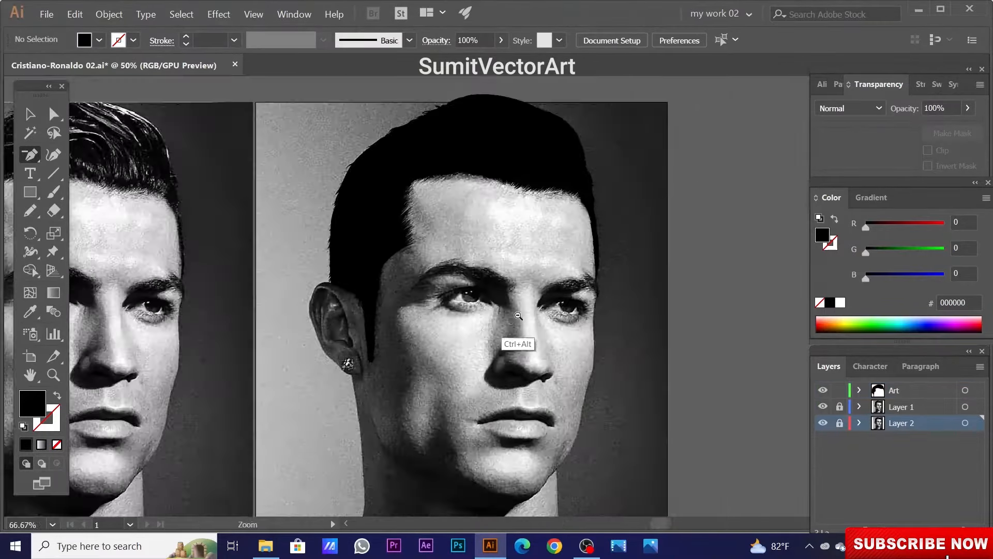
# Add a new layer and draw a horizontal line about 375 px long across the forehead with a black stroke and no fill.
pyautogui.click(948, 524)
pyautogui.scroll(4, 479, 288)
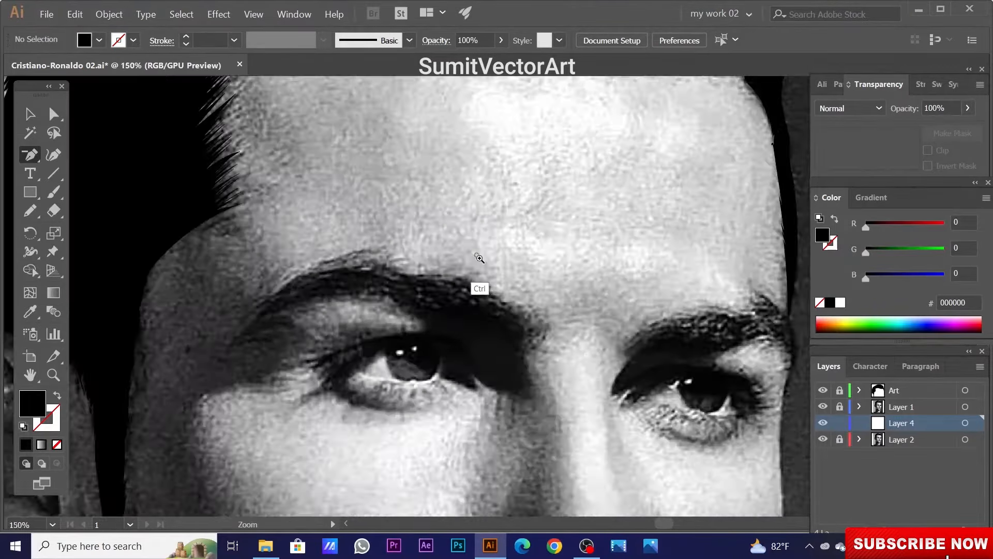
pyautogui.press('\\')
pyautogui.moveTo(324, 243); pyautogui.dragTo(712, 243)
pyautogui.click(49, 422)
pyautogui.click(25, 444)
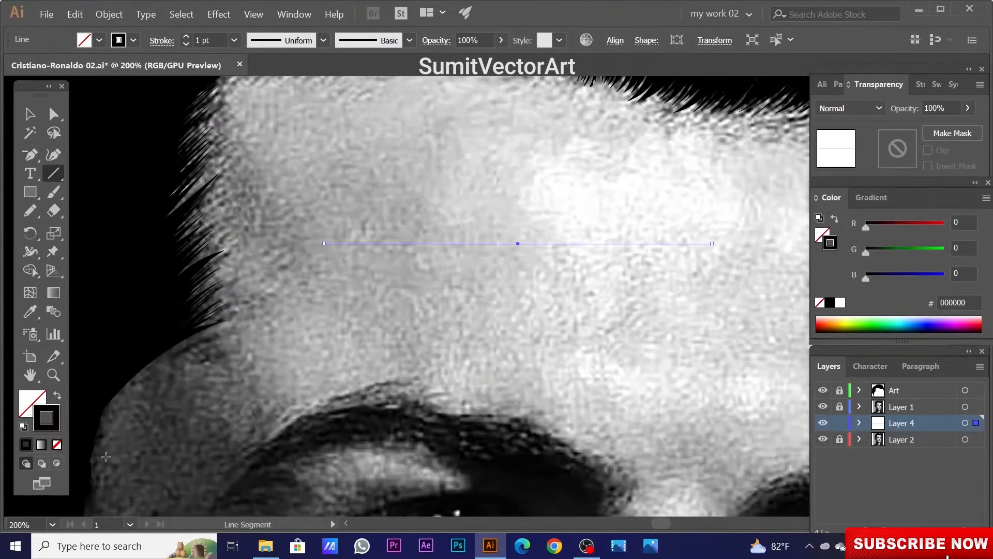
# Apply the width profile tapered at both ends to the line and set its stroke weight to 1 pt.
pyautogui.click(327, 43)
pyautogui.click(275, 78)
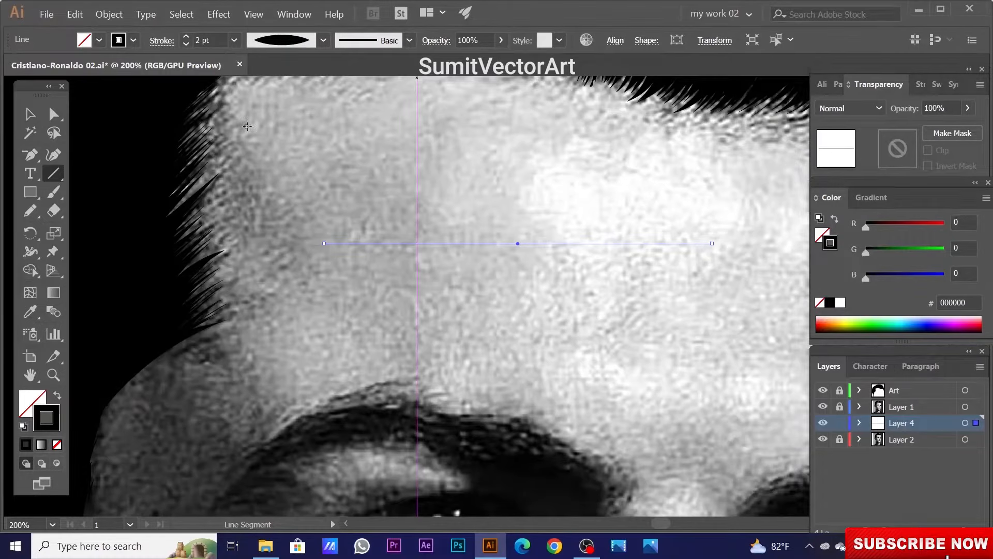
pyautogui.press('v')
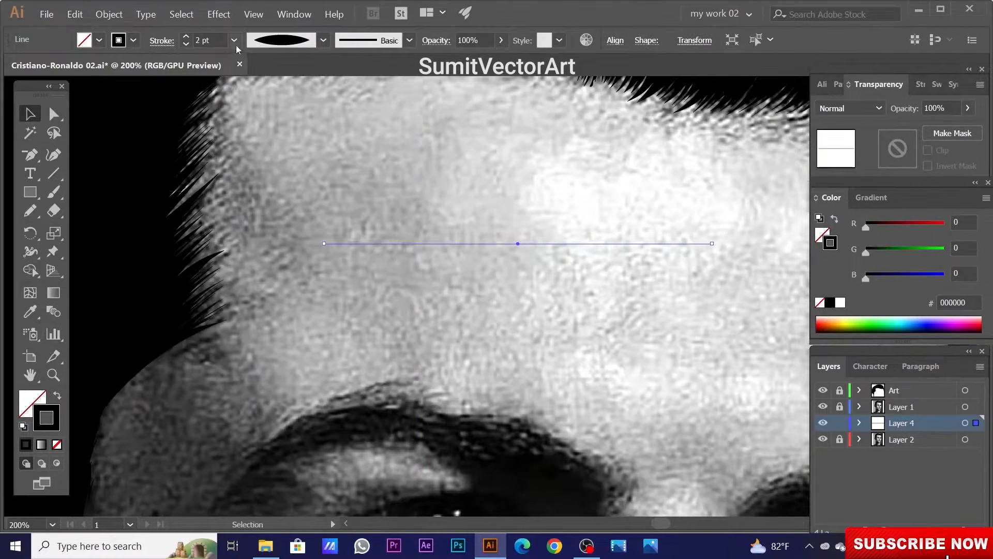
pyautogui.click(234, 40)
pyautogui.click(248, 231)
pyautogui.click(445, 184)
pyautogui.hotkey('ctrl', 'z')
# Move Layer 4 to the top of the layer stack and save its tapered line as a new art brush.
pyautogui.moveTo(858, 425); pyautogui.dragTo(879, 387)
pyautogui.click(486, 175)
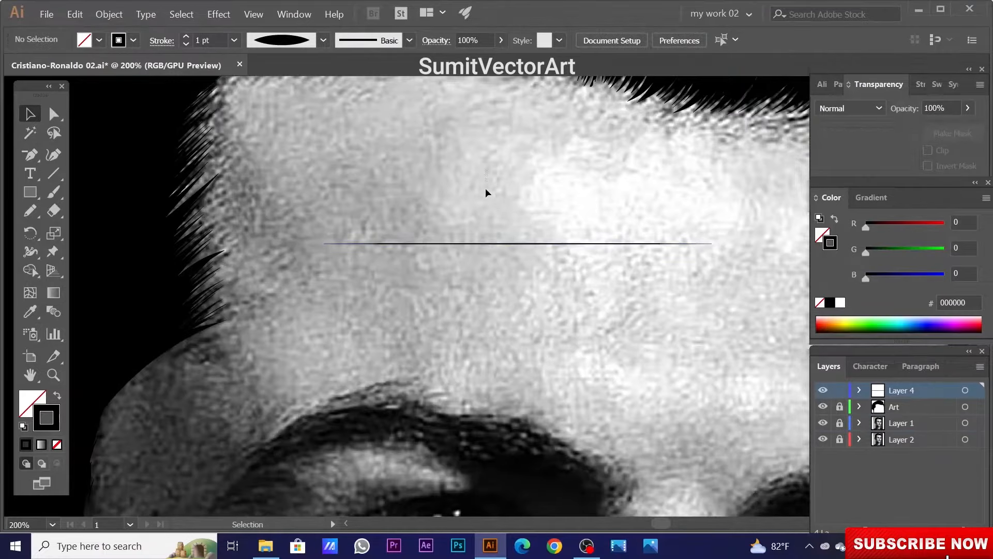
pyautogui.hotkey('ctrl', 'a')
pyautogui.click(409, 40)
pyautogui.click(370, 161)
pyautogui.click(381, 310)
pyautogui.click(459, 381)
pyautogui.click(691, 457)
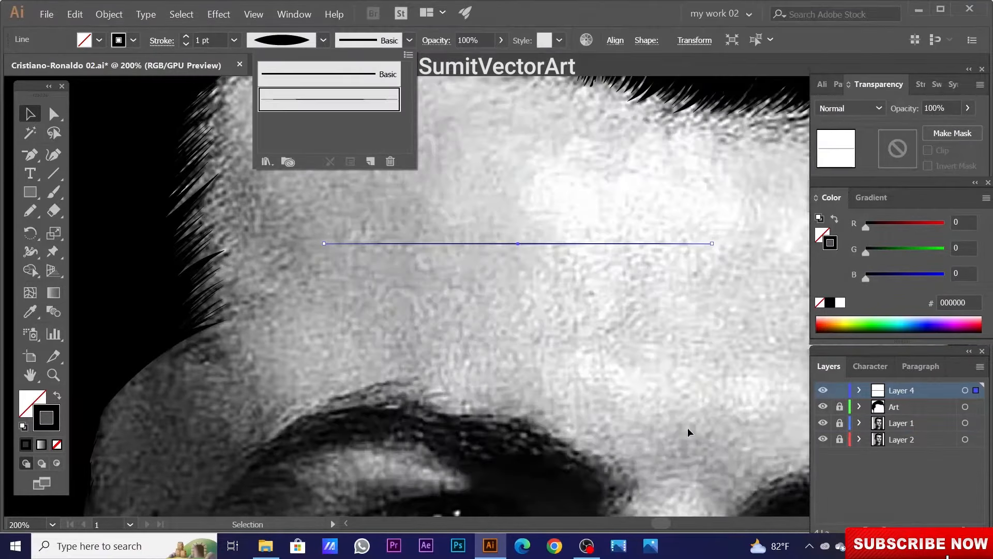
# Give the line a width profile tapered at one end and save it as a second art brush.
pyautogui.click(370, 161)
pyautogui.click(458, 380)
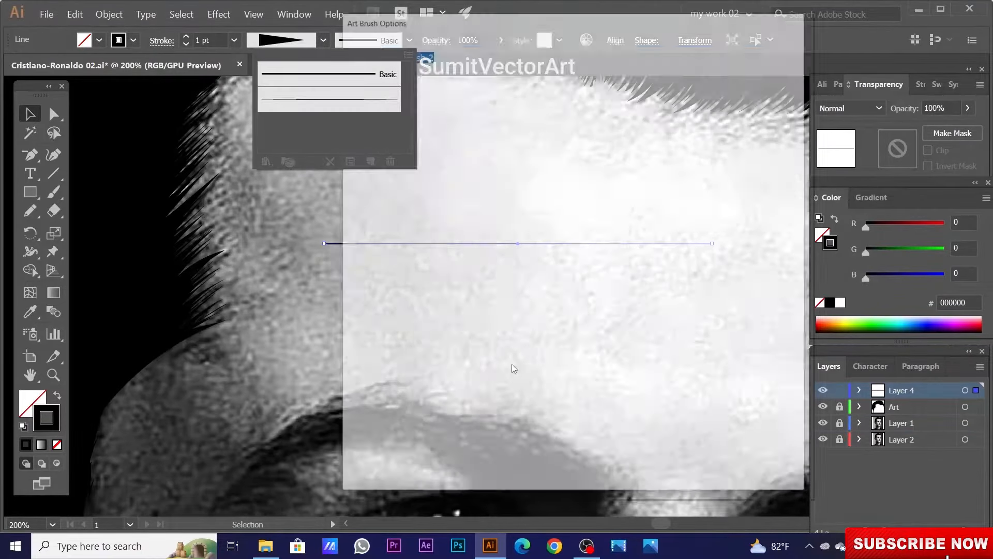
pyautogui.click(688, 461)
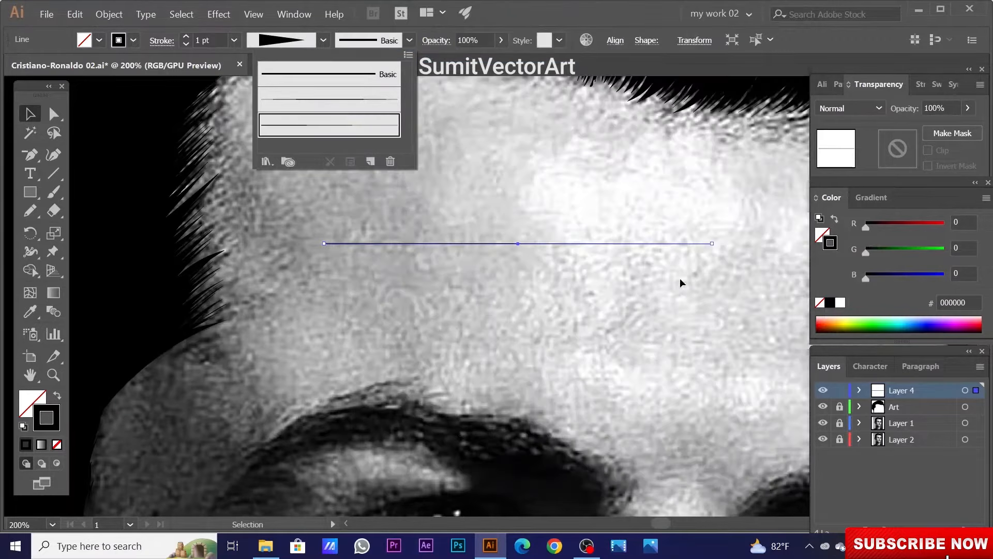
# Flip the single-tapered line horizontally and save it as a third art brush with Tints colorization.
pyautogui.rightClick(480, 267)
pyautogui.moveTo(569, 428)
pyautogui.click(634, 468)
pyautogui.click(879, 387)
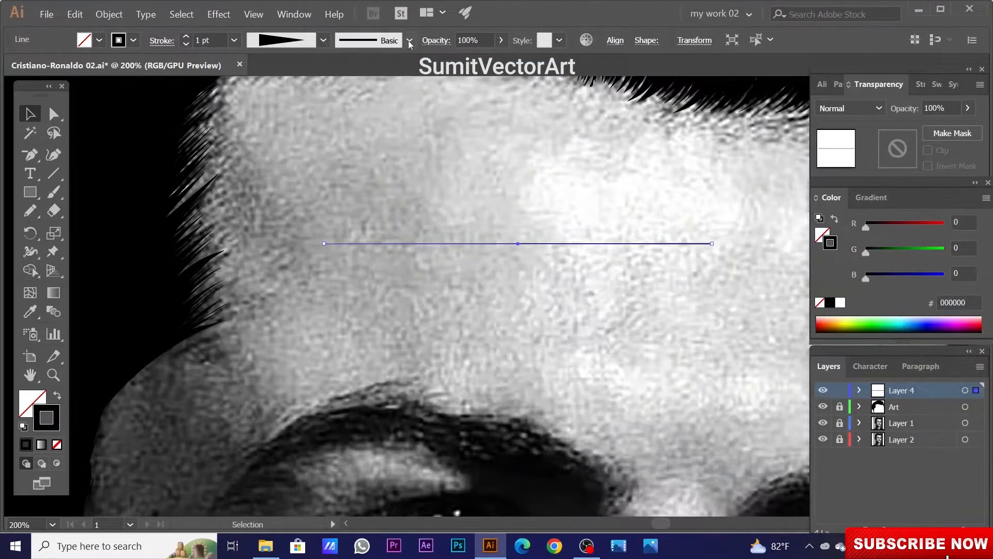
pyautogui.click(409, 39)
pyautogui.click(370, 162)
pyautogui.click(437, 311)
pyautogui.click(459, 380)
pyautogui.click(672, 308)
pyautogui.click(662, 343)
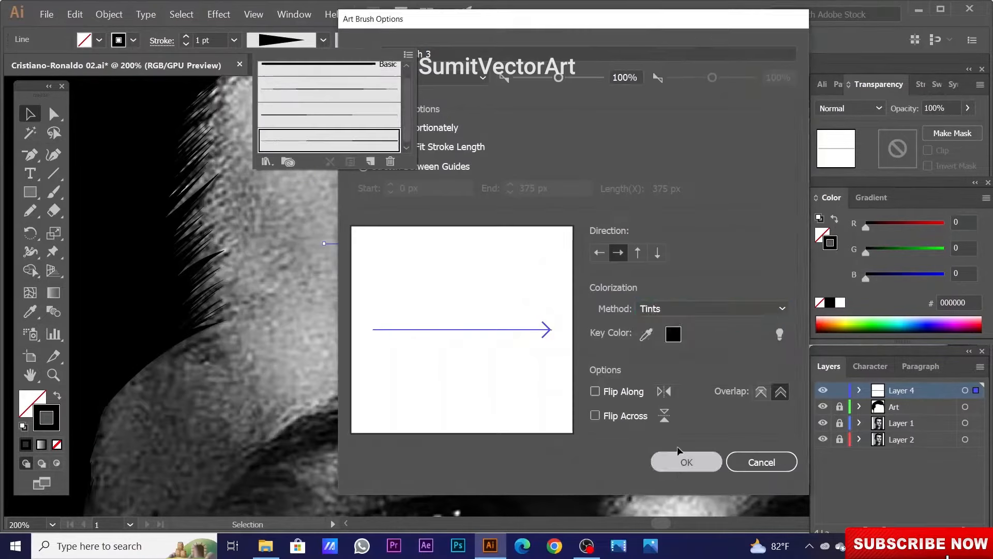
pyautogui.click(681, 460)
# Paint fine hair strokes along the sideburn's lower front edge using the tapered brush at 3 pt and 55% opacity.
pyautogui.hscroll(-3, 579, 361)
pyautogui.scroll(-5, 417, 271)
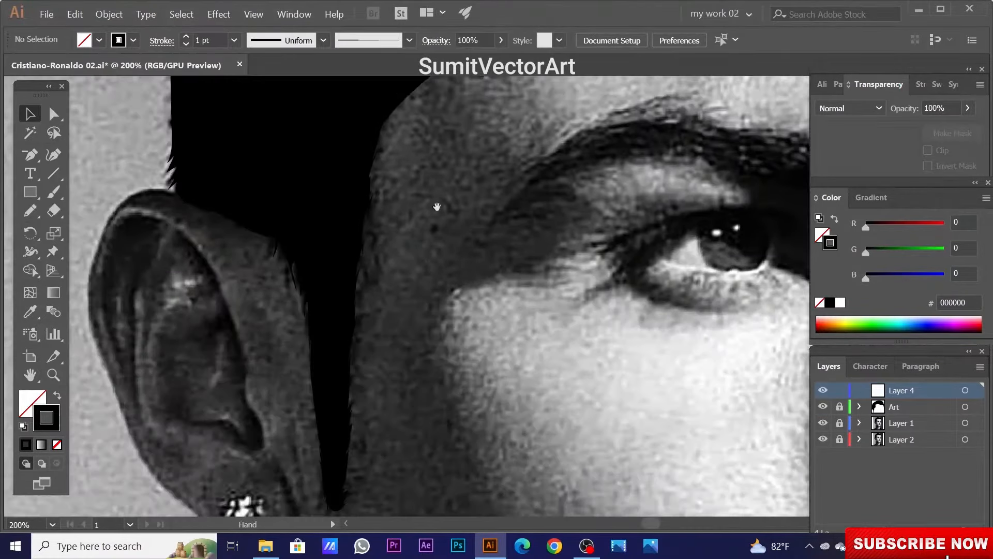
pyautogui.hscroll(-3, 417, 271)
pyautogui.press('b')
pyautogui.moveTo(353, 420); pyautogui.dragTo(369, 400)
pyautogui.click(234, 40)
pyautogui.click(256, 145)
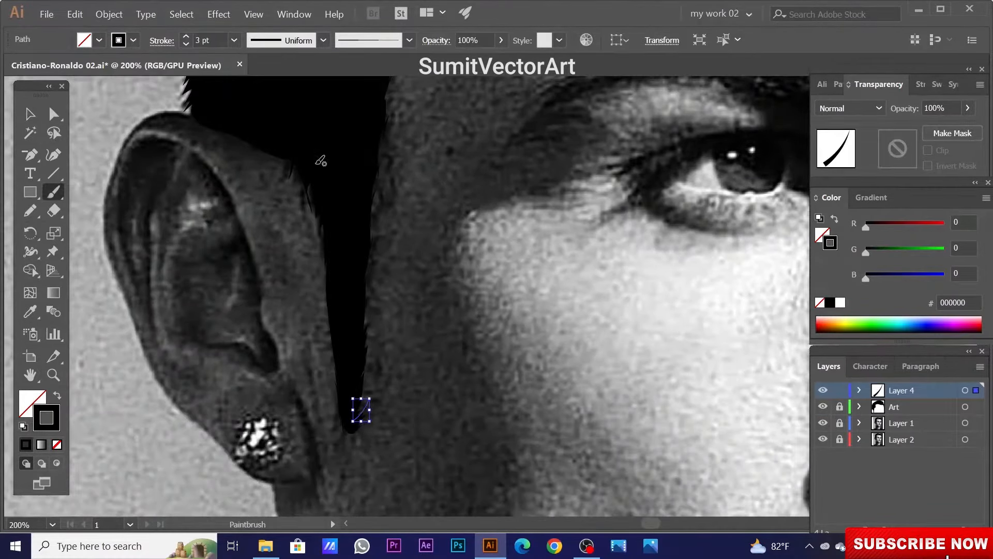
pyautogui.press('Return')
pyautogui.hotkey('ctrl', 'shift', 'a')
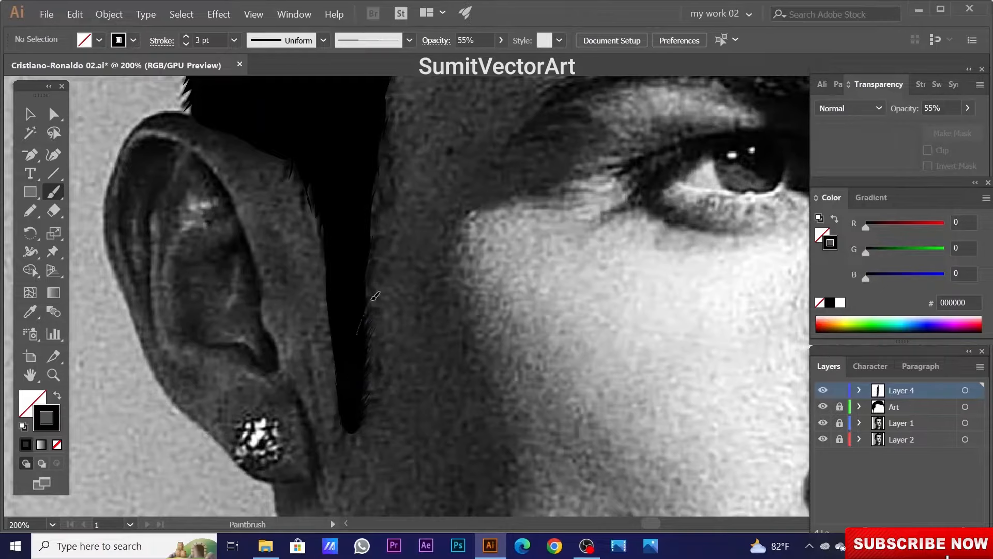
# Set the sideburn hair strokes to 4 pt and continue painting them up the sideburn's front edge.
pyautogui.keyDown('ctrl'); pyautogui.click(362, 344); pyautogui.keyUp('ctrl')
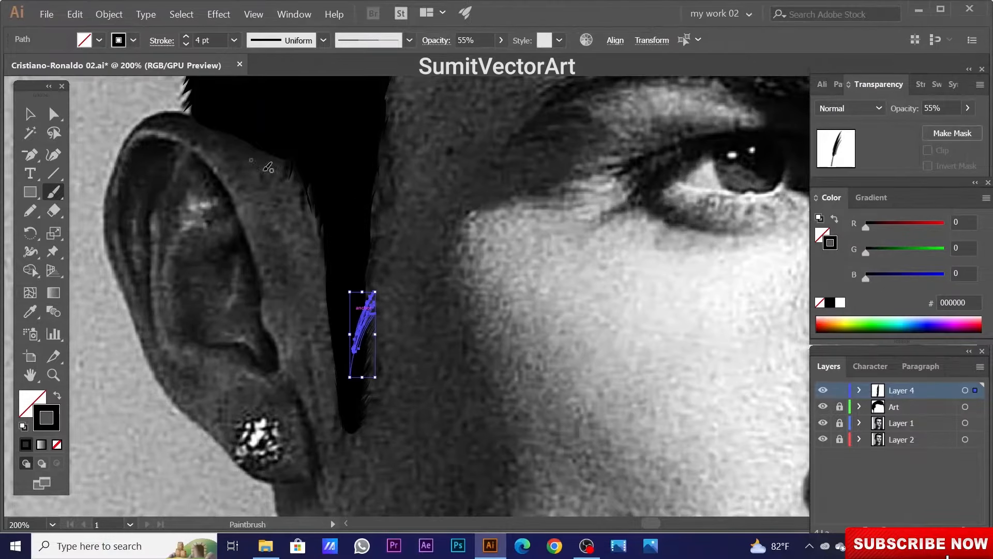
pyautogui.hotkey('ctrl', 'shift', 'a')
pyautogui.moveTo(375, 260); pyautogui.dragTo(404, 376)
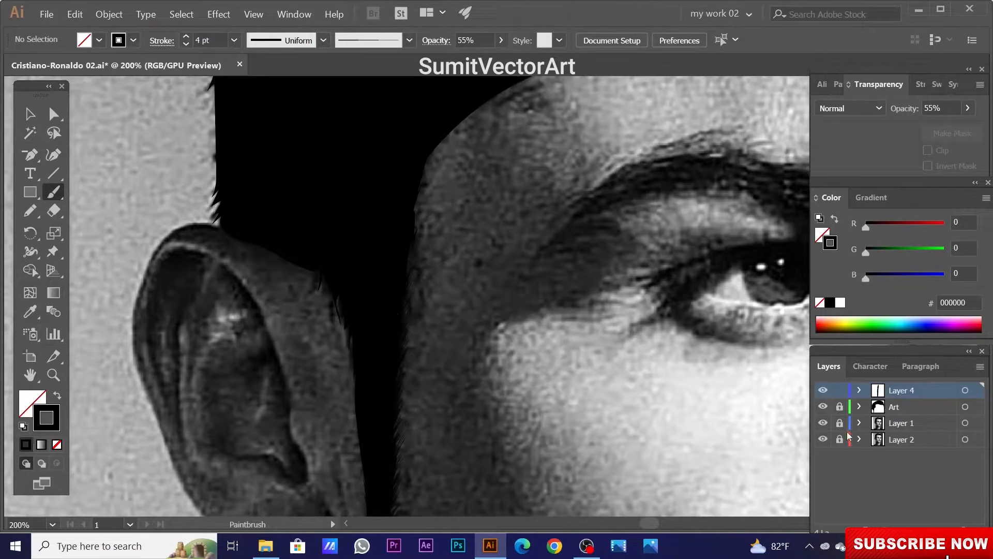
# Set the opacity of the reference photo on Layer 1 to 86%, lock that layer again and make Layer 4 active.
pyautogui.keyDown('ctrl'); pyautogui.click(633, 436); pyautogui.keyUp('ctrl')
pyautogui.moveTo(600, 40); pyautogui.dragTo(412, 42)
pyautogui.write('86')
pyautogui.press('Return')
pyautogui.click(839, 423)
pyautogui.click(902, 390)
# Paint a hair stroke on the upper sideburn edge and set the brush stroke to 5 pt with 55% opacity.
pyautogui.moveTo(399, 275)
pyautogui.mouseDown()
pyautogui.moveTo(422, 345)
pyautogui.moveTo(441, 310)
pyautogui.mouseUp()
pyautogui.click(234, 40)
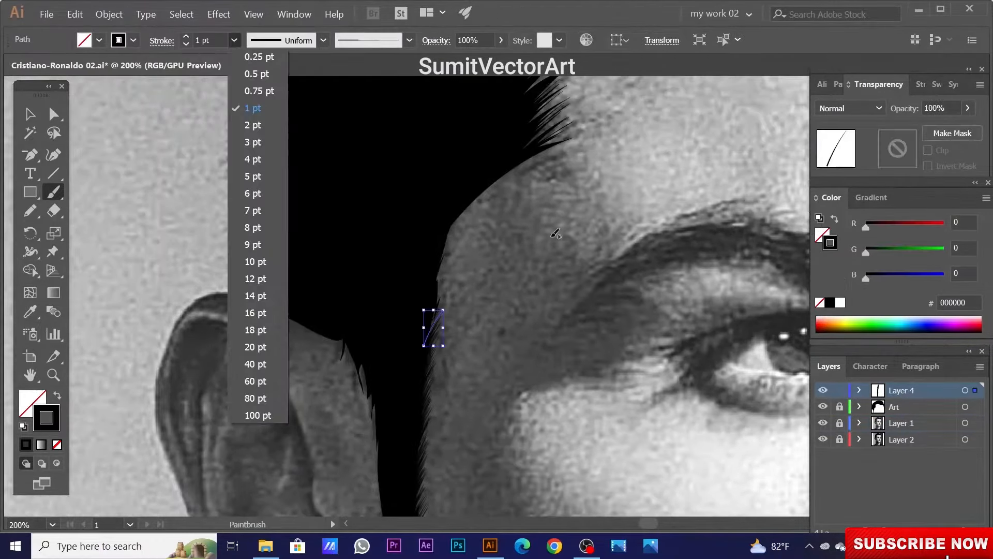
pyautogui.click(726, 44)
pyautogui.click(233, 40)
pyautogui.click(258, 168)
pyautogui.moveTo(440, 308); pyautogui.dragTo(409, 333)
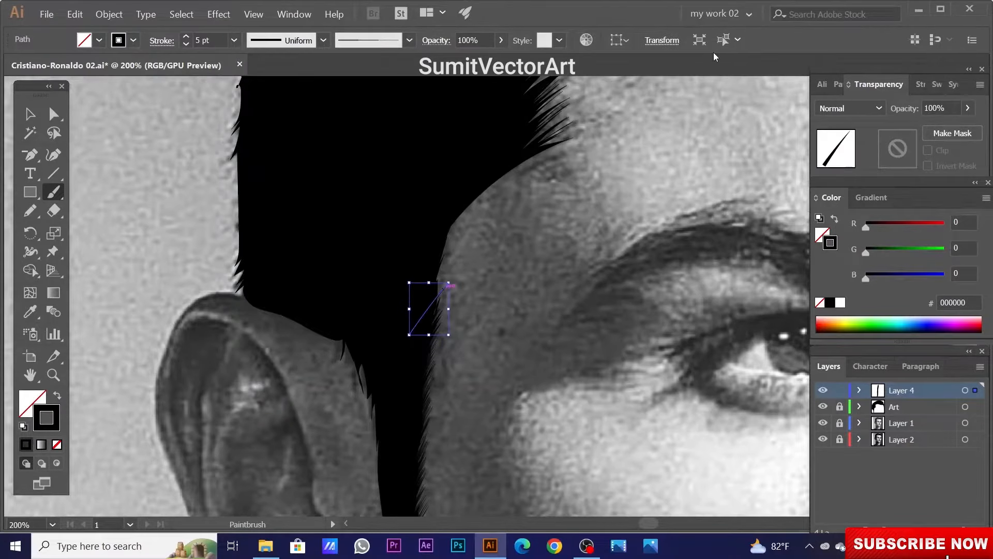
pyautogui.moveTo(496, 41); pyautogui.dragTo(369, 62)
pyautogui.write('55')
pyautogui.press('Return')
pyautogui.keyDown('ctrl'); pyautogui.click(454, 279); pyautogui.keyUp('ctrl')
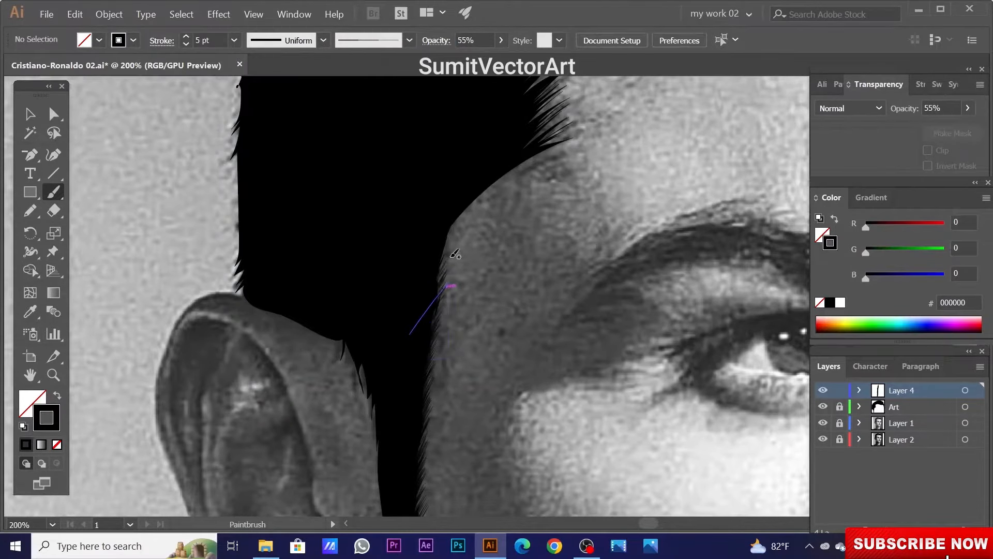
# Paint dense tapered hair strokes along the temple hairline up to the forehead corner to soften the black hair edge.
pyautogui.scroll(3, 446, 231)
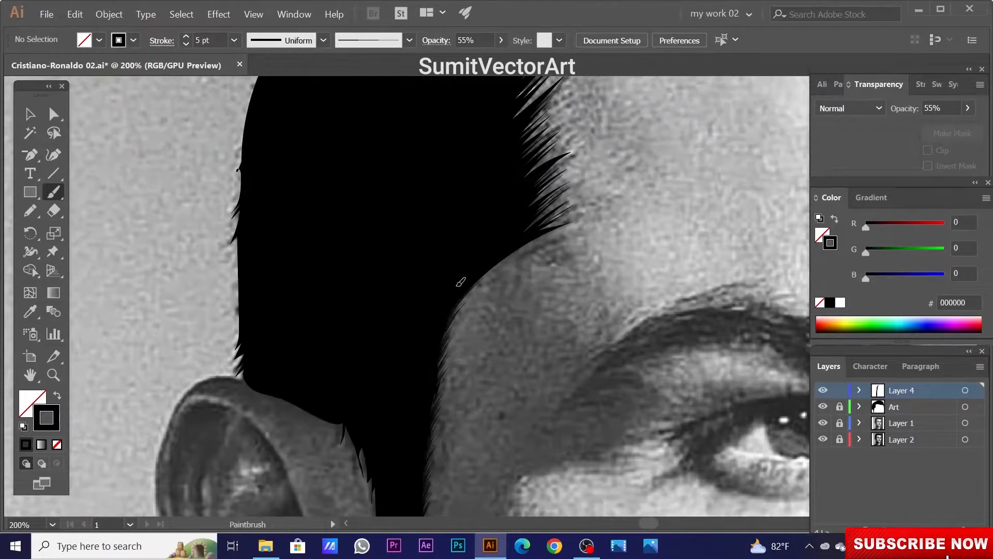
pyautogui.moveTo(510, 243)
pyautogui.mouseDown()
pyautogui.moveTo(561, 204)
pyautogui.moveTo(564, 187)
pyautogui.mouseUp()
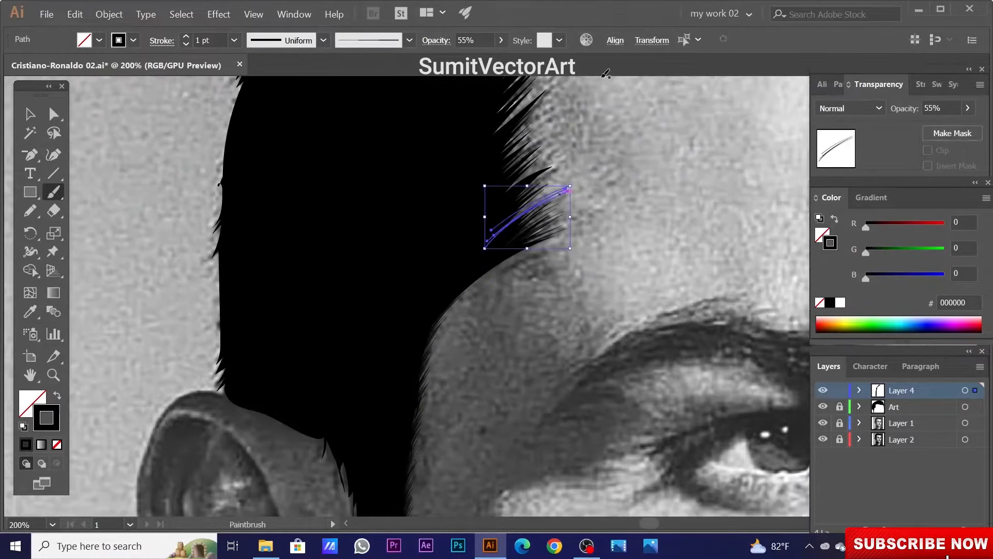
pyautogui.moveTo(512, 220)
pyautogui.mouseDown()
pyautogui.moveTo(558, 189)
pyautogui.moveTo(578, 153)
pyautogui.mouseUp()
pyautogui.scroll(1, 528, 217)
pyautogui.moveTo(509, 256); pyautogui.dragTo(558, 199)
pyautogui.moveTo(504, 223); pyautogui.dragTo(558, 184)
pyautogui.scroll(3, 605, 239)
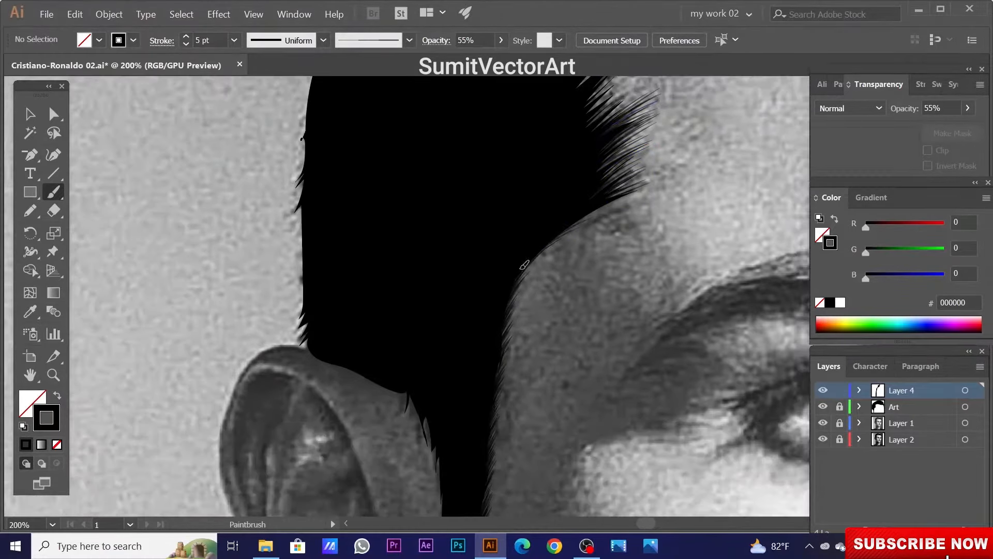
pyautogui.scroll(3, 578, 234)
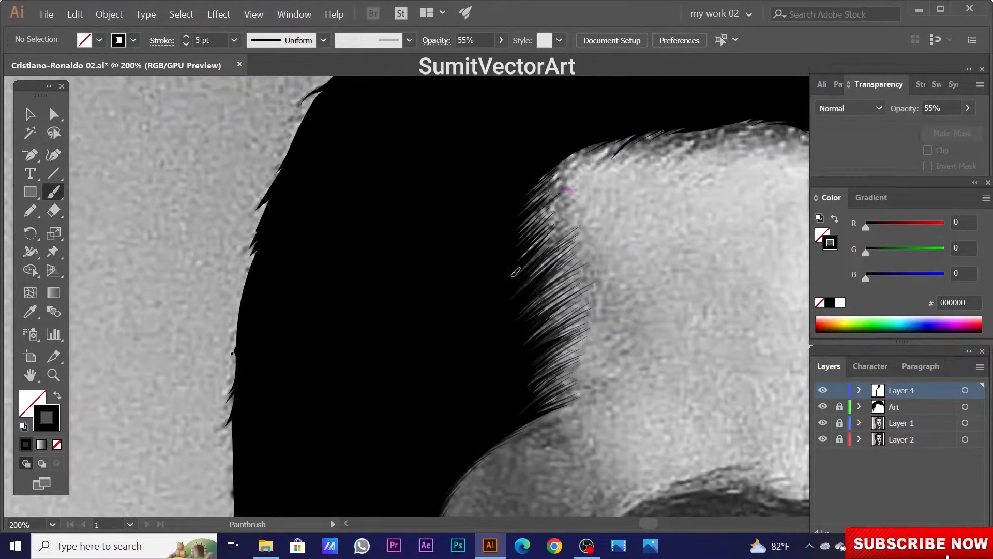
pyautogui.scroll(3, 536, 336)
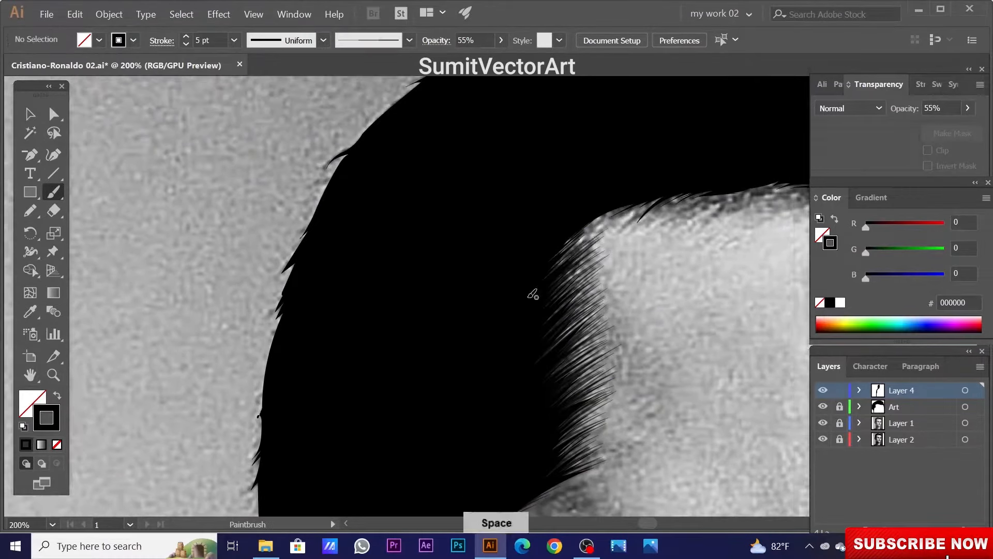
# Choose a tapered hair brush and paint dense hair strokes along the forehead hairline from the temple corner across to the right side.
pyautogui.hscroll(3, 538, 305)
pyautogui.click(409, 41)
pyautogui.click(372, 94)
pyautogui.hscroll(3, 492, 277)
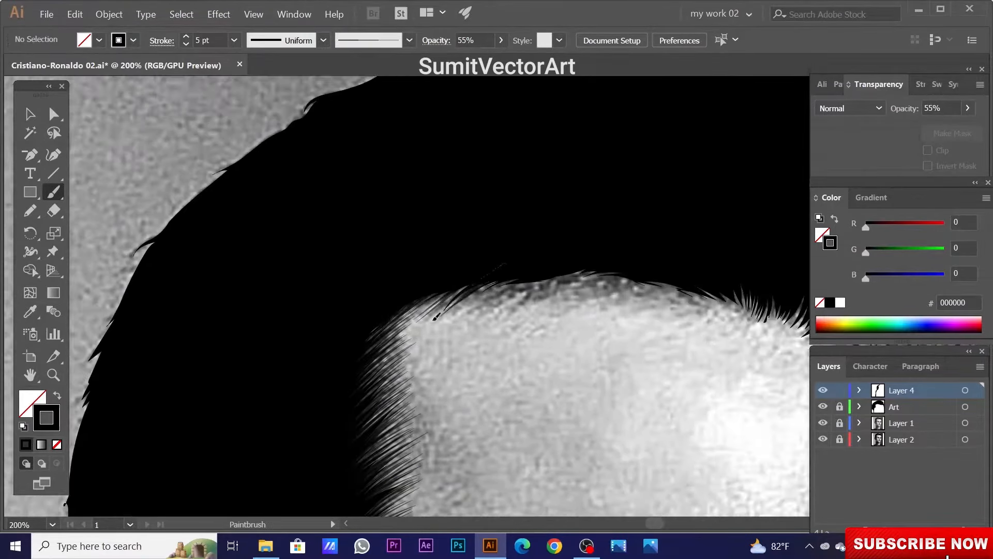
pyautogui.scroll(-1, 538, 228)
pyautogui.hscroll(6, 483, 254)
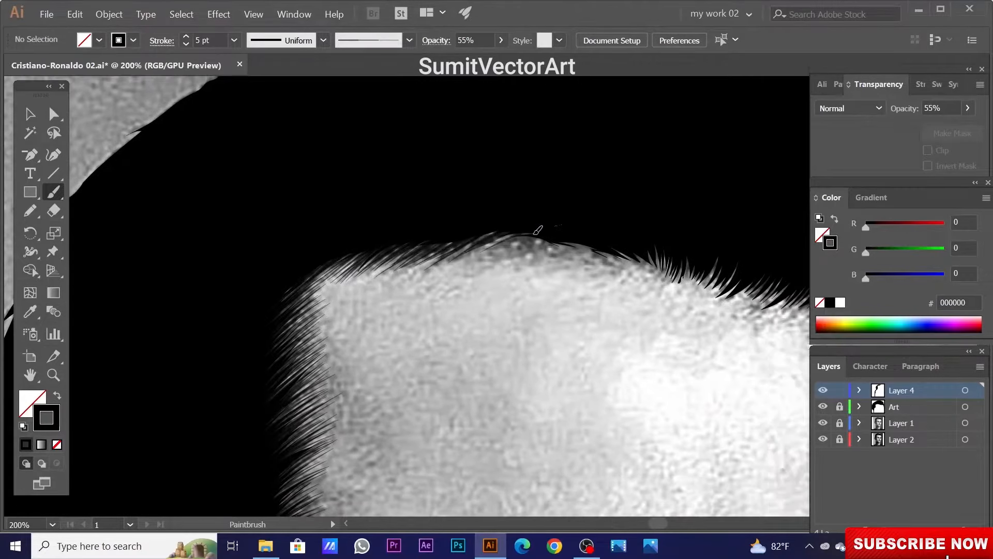
pyautogui.moveTo(398, 257)
pyautogui.mouseDown()
pyautogui.moveTo(377, 206)
pyautogui.moveTo(310, 215)
pyautogui.mouseUp()
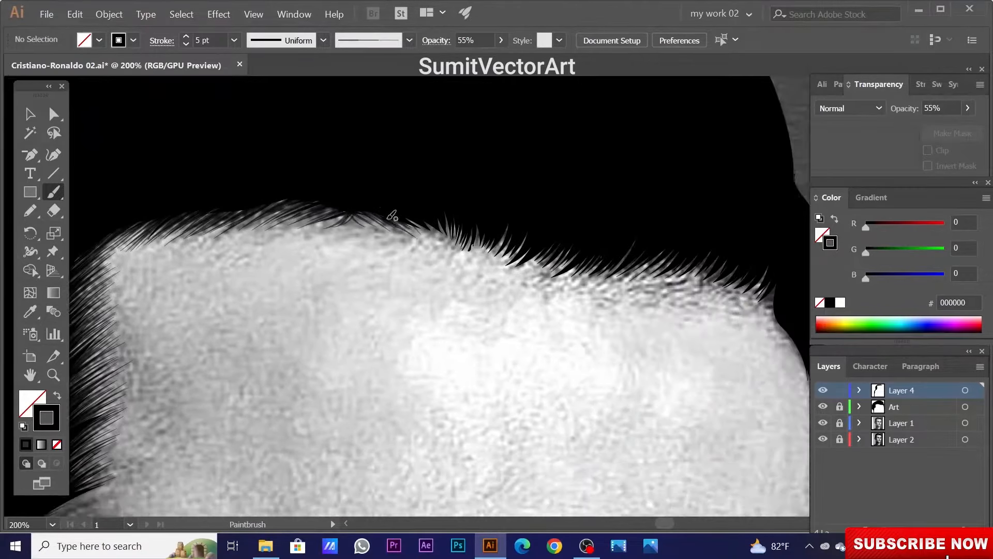
pyautogui.moveTo(415, 211); pyautogui.dragTo(348, 202)
pyautogui.moveTo(377, 242)
pyautogui.mouseDown()
pyautogui.moveTo(417, 166)
pyautogui.moveTo(421, 184)
pyautogui.moveTo(439, 153)
pyautogui.moveTo(356, 160)
pyautogui.mouseUp()
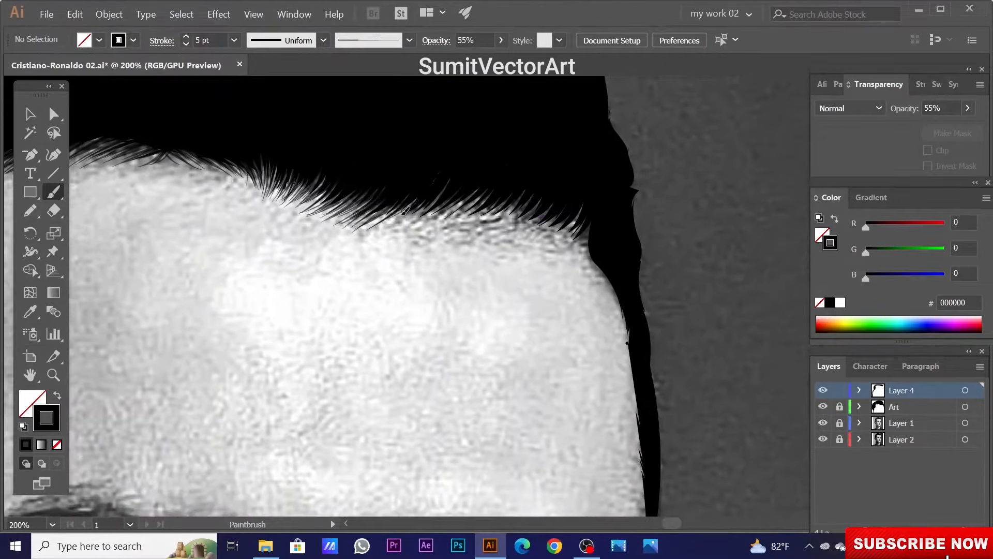
pyautogui.moveTo(437, 160)
pyautogui.mouseDown()
pyautogui.moveTo(397, 191)
pyautogui.moveTo(432, 169)
pyautogui.moveTo(405, 204)
pyautogui.moveTo(366, 184)
pyautogui.moveTo(489, 190)
pyautogui.moveTo(476, 214)
pyautogui.moveTo(492, 146)
pyautogui.moveTo(441, 186)
pyautogui.mouseUp()
# Switch to another tapered hair brush and paint hair strokes down the hair's outer edge on the right side of the head.
pyautogui.click(409, 40)
pyautogui.moveTo(372, 99)
pyautogui.mouseDown()
pyautogui.moveTo(408, 191)
pyautogui.moveTo(412, 248)
pyautogui.moveTo(539, 284)
pyautogui.moveTo(551, 455)
pyautogui.mouseUp()
pyautogui.click(409, 40)
pyautogui.click(374, 115)
pyautogui.moveTo(564, 253); pyautogui.dragTo(535, 356)
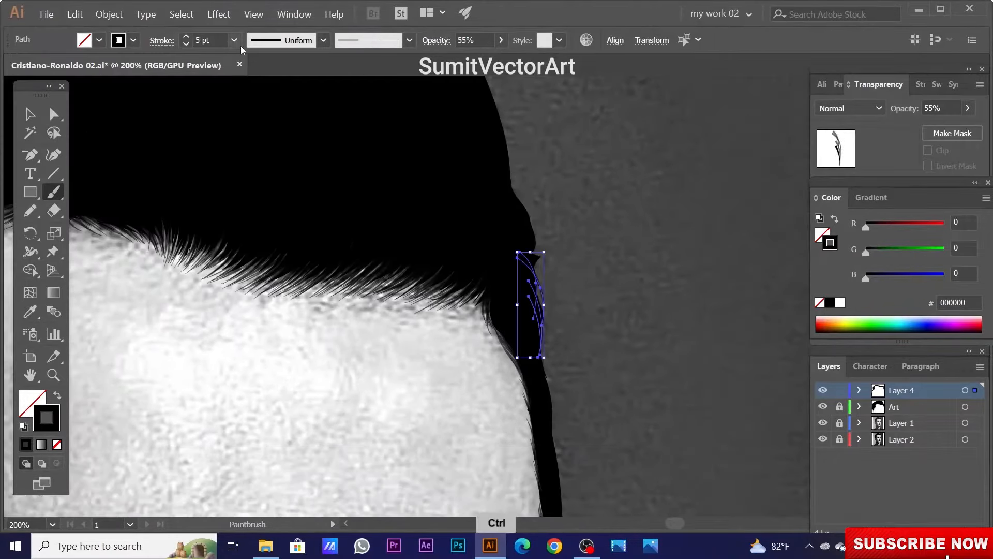
# Set the hair strokes to 3 pt and paint fine hairs along the remaining hair edges, including above the ear and behind the sideburn.
pyautogui.click(235, 41)
pyautogui.click(209, 125)
pyautogui.moveTo(523, 261)
pyautogui.mouseDown()
pyautogui.moveTo(525, 286)
pyautogui.moveTo(519, 250)
pyautogui.moveTo(492, 239)
pyautogui.moveTo(491, 181)
pyautogui.mouseUp()
pyautogui.moveTo(367, 271); pyautogui.dragTo(306, 135)
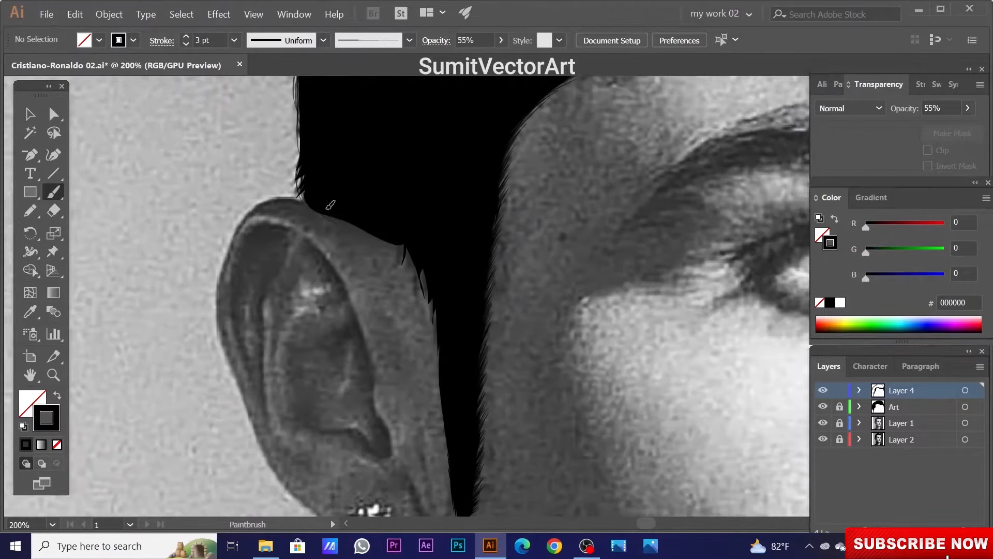
pyautogui.moveTo(362, 238); pyautogui.dragTo(339, 196)
pyautogui.hscroll(1, 392, 233)
pyautogui.scroll(-2, 406, 231)
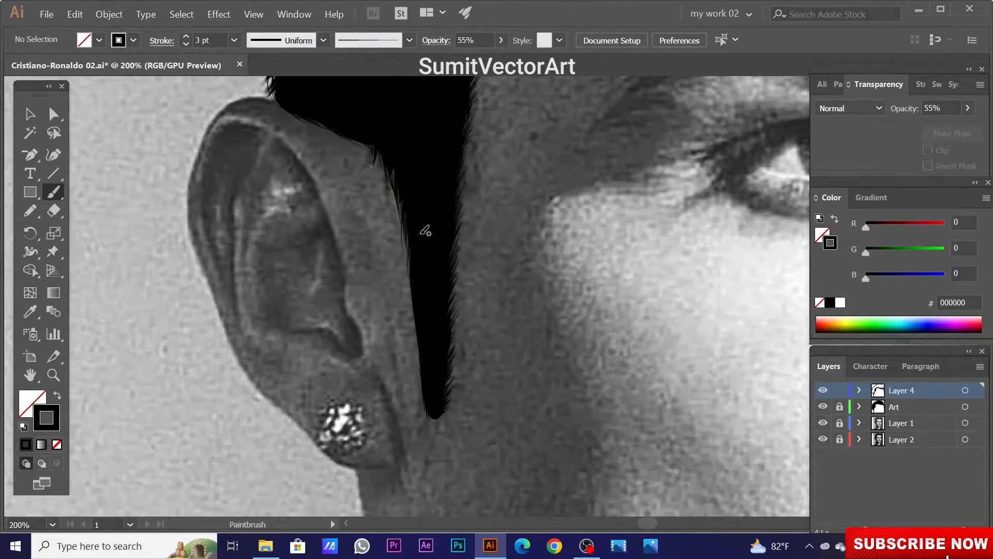
# Set the brush stroke to 2 pt with 62% opacity and paint short curved hairs at the left eyebrow's inner end.
pyautogui.hotkey('ctrl', '0')
pyautogui.hotkey('ctrl', '1')
pyautogui.click(323, 40)
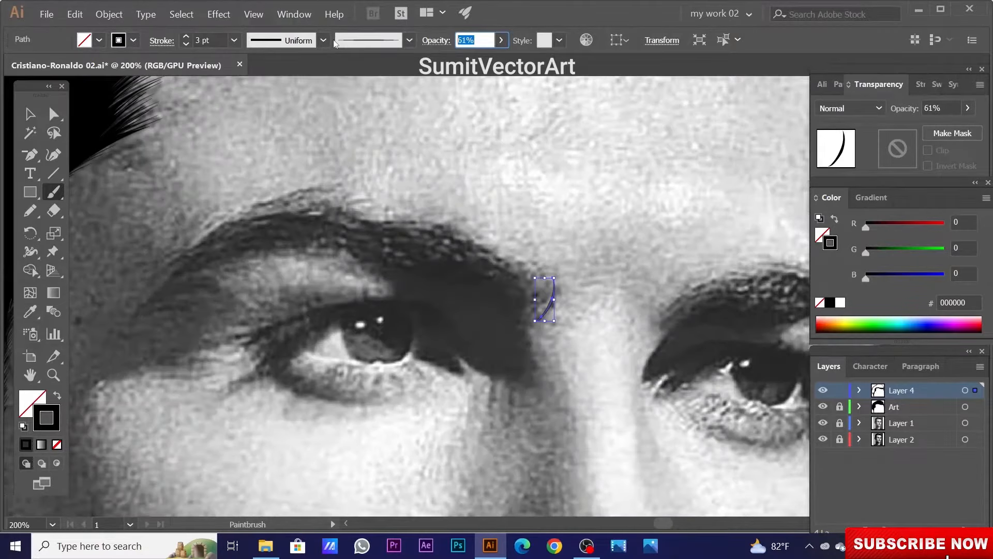
pyautogui.click(234, 40)
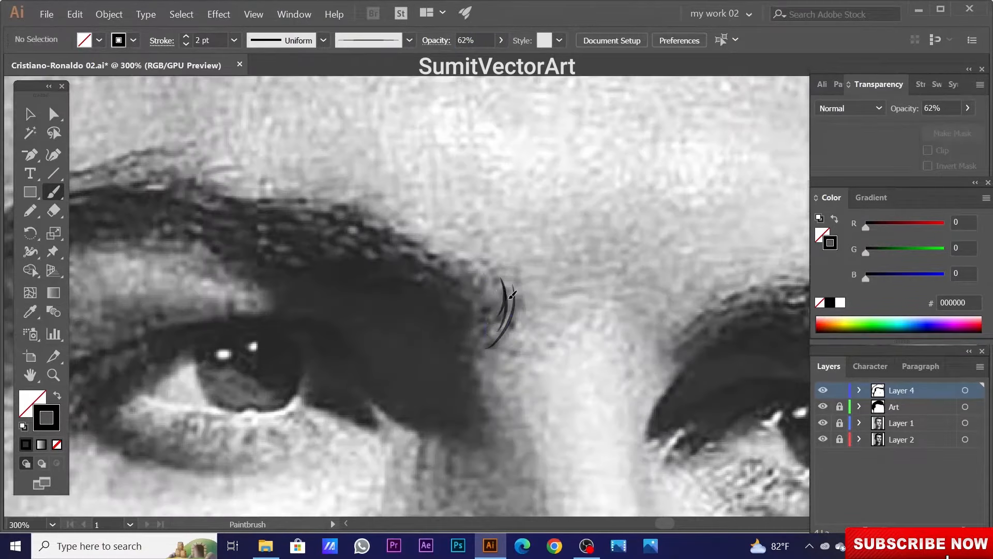
pyautogui.moveTo(494, 264)
pyautogui.mouseDown()
pyautogui.moveTo(484, 323)
pyautogui.moveTo(465, 328)
pyautogui.mouseUp()
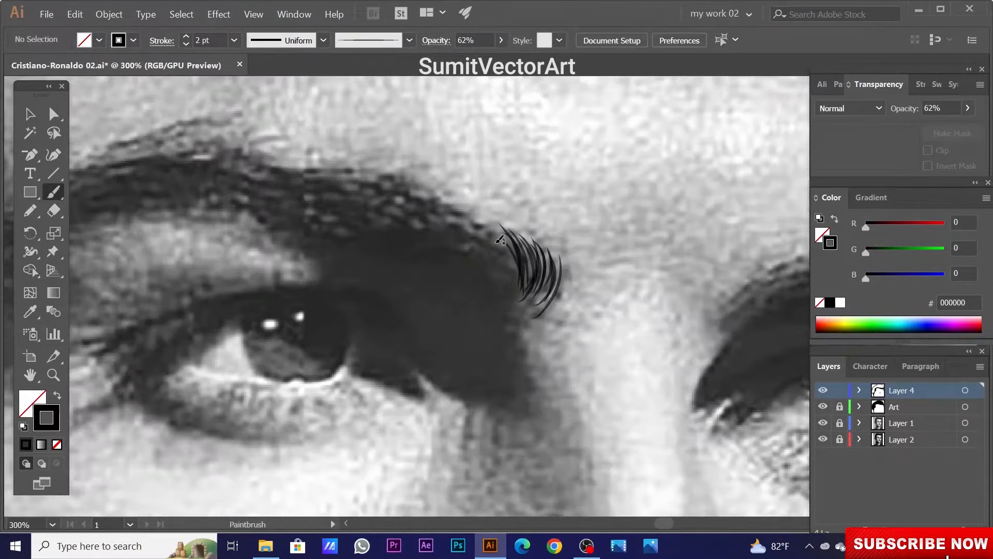
pyautogui.moveTo(481, 225); pyautogui.dragTo(514, 292)
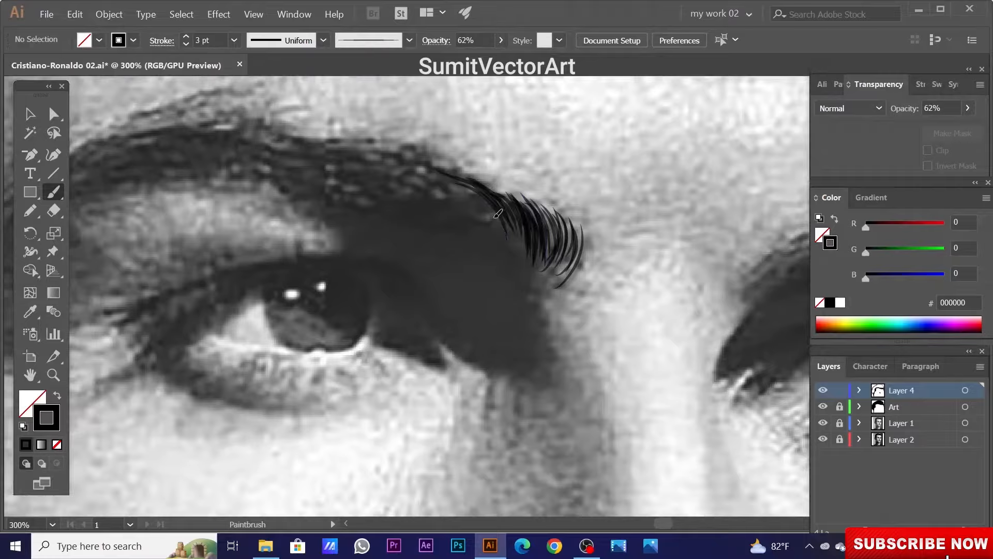
# Paint 3 pt hair strokes from the left eyebrow's inner end along its lower edge toward the arch.
pyautogui.moveTo(504, 199); pyautogui.dragTo(520, 264)
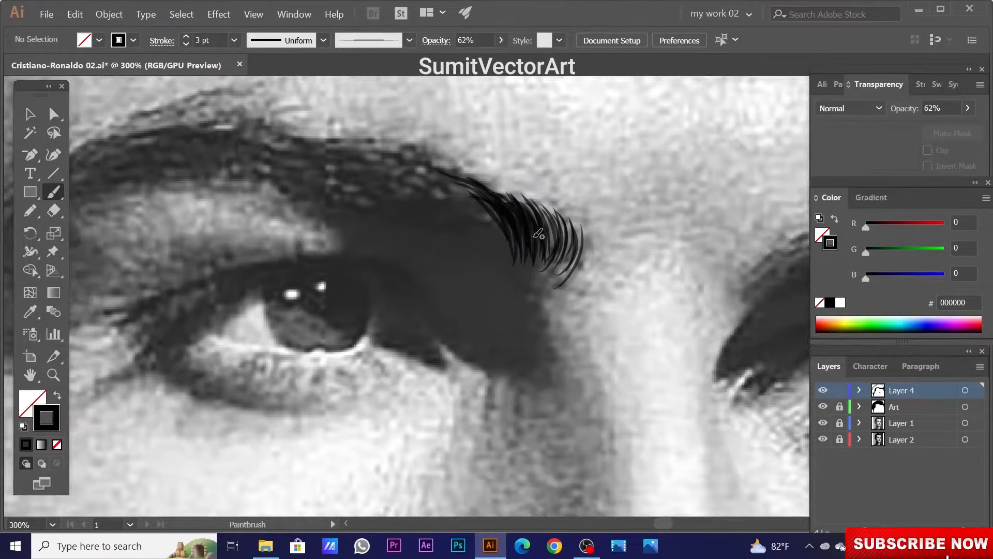
pyautogui.moveTo(491, 187); pyautogui.dragTo(549, 222)
pyautogui.moveTo(512, 170); pyautogui.dragTo(580, 256)
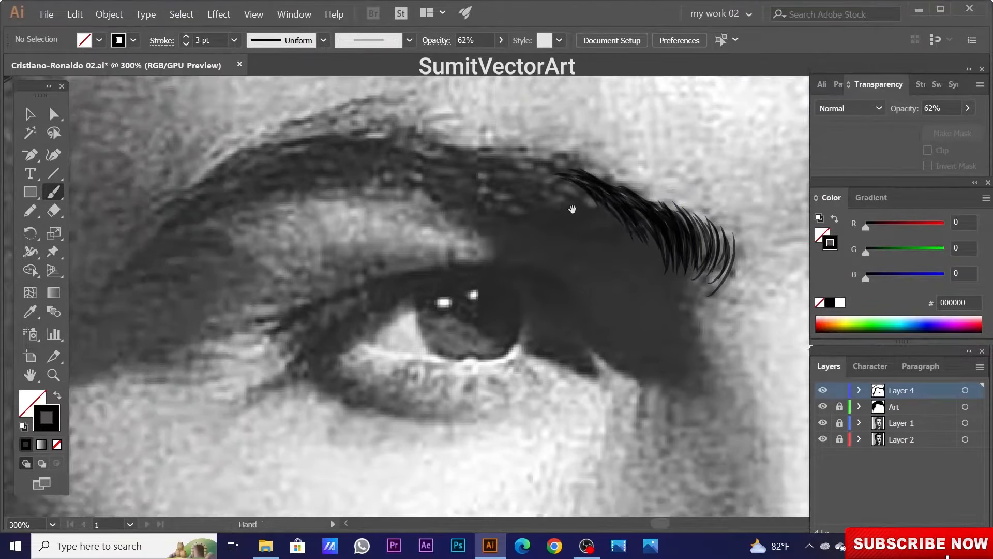
pyautogui.moveTo(636, 210); pyautogui.dragTo(662, 266)
pyautogui.moveTo(520, 162)
pyautogui.mouseDown()
pyautogui.moveTo(447, 166)
pyautogui.moveTo(276, 196)
pyautogui.moveTo(166, 279)
pyautogui.mouseUp()
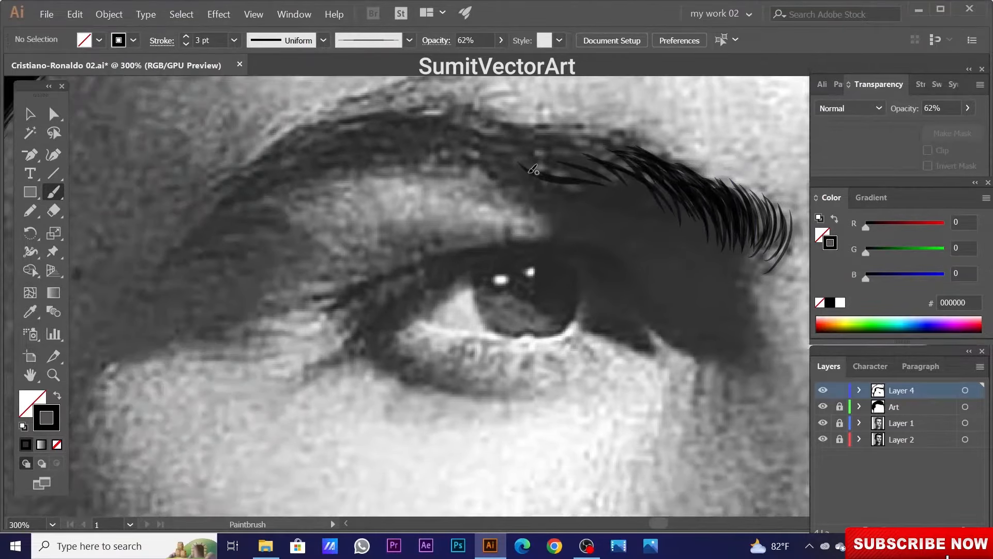
# Paint long tapered strokes forming the outer tail and lower edge of the left eyebrow.
pyautogui.scroll(3, 310, 233)
pyautogui.moveTo(323, 181)
pyautogui.mouseDown()
pyautogui.moveTo(450, 147)
pyautogui.moveTo(212, 287)
pyautogui.mouseUp()
pyautogui.moveTo(356, 203); pyautogui.dragTo(228, 263)
pyautogui.moveTo(292, 196); pyautogui.dragTo(215, 283)
pyautogui.moveTo(430, 175); pyautogui.dragTo(277, 210)
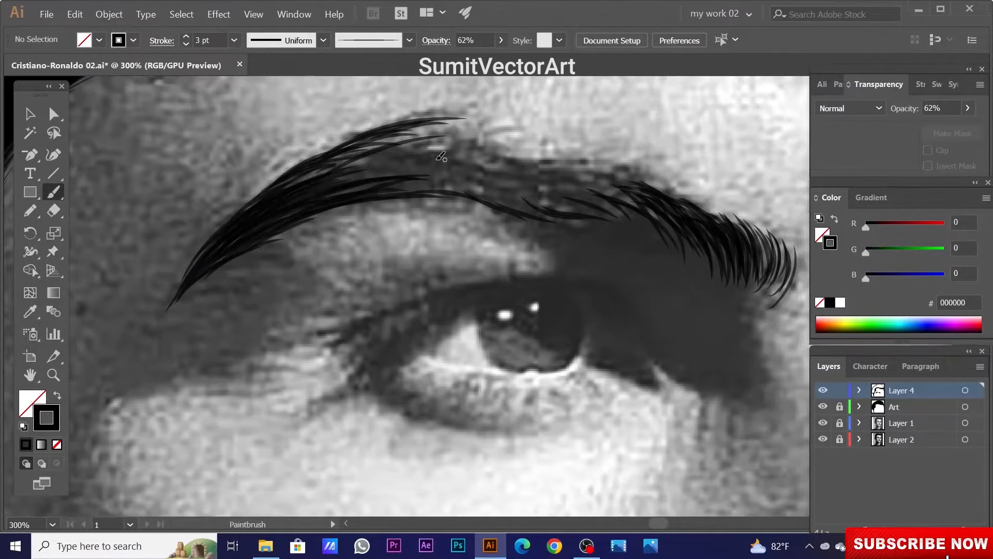
# Fill the arch of the left eyebrow with dense overlapping hair strokes.
pyautogui.moveTo(441, 157); pyautogui.dragTo(290, 184)
pyautogui.moveTo(333, 158); pyautogui.dragTo(471, 132)
pyautogui.moveTo(362, 163); pyautogui.dragTo(538, 135)
pyautogui.moveTo(460, 157); pyautogui.dragTo(315, 189)
pyautogui.moveTo(572, 207); pyautogui.dragTo(357, 186)
pyautogui.moveTo(365, 140); pyautogui.dragTo(538, 171)
# Paint overlapping hairs between the left eyebrow's arch and inner end to close the remaining gaps.
pyautogui.moveTo(434, 138); pyautogui.dragTo(636, 178)
pyautogui.moveTo(538, 169)
pyautogui.mouseDown()
pyautogui.moveTo(351, 188)
pyautogui.moveTo(450, 161)
pyautogui.moveTo(620, 188)
pyautogui.mouseUp()
pyautogui.moveTo(590, 196)
pyautogui.mouseDown()
pyautogui.moveTo(476, 188)
pyautogui.moveTo(579, 199)
pyautogui.mouseUp()
pyautogui.moveTo(517, 194); pyautogui.dragTo(668, 243)
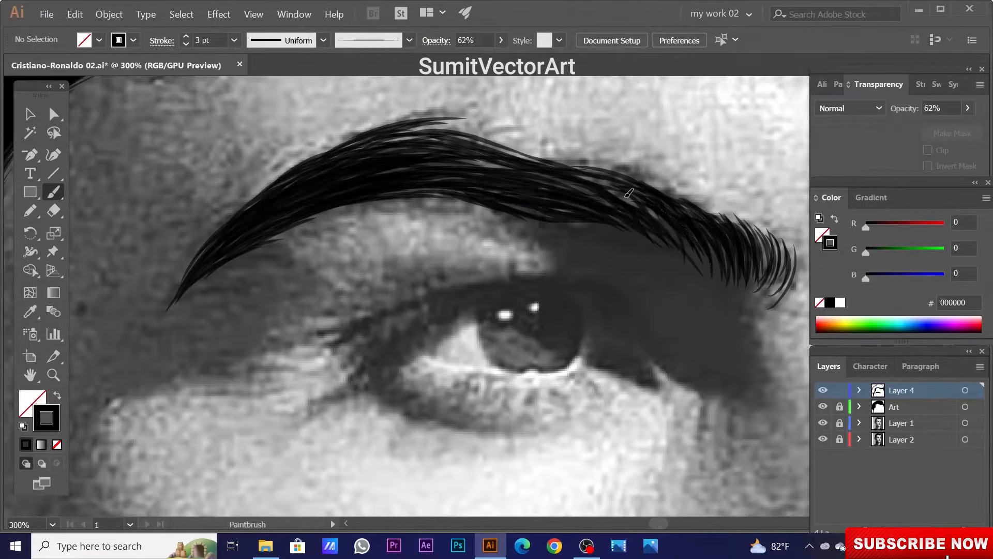
pyautogui.moveTo(590, 214); pyautogui.dragTo(667, 238)
pyautogui.moveTo(512, 166); pyautogui.dragTo(636, 202)
pyautogui.moveTo(357, 137); pyautogui.dragTo(422, 145)
pyautogui.hotkey('ctrl', '0')
pyautogui.scroll(2, 450, 311)
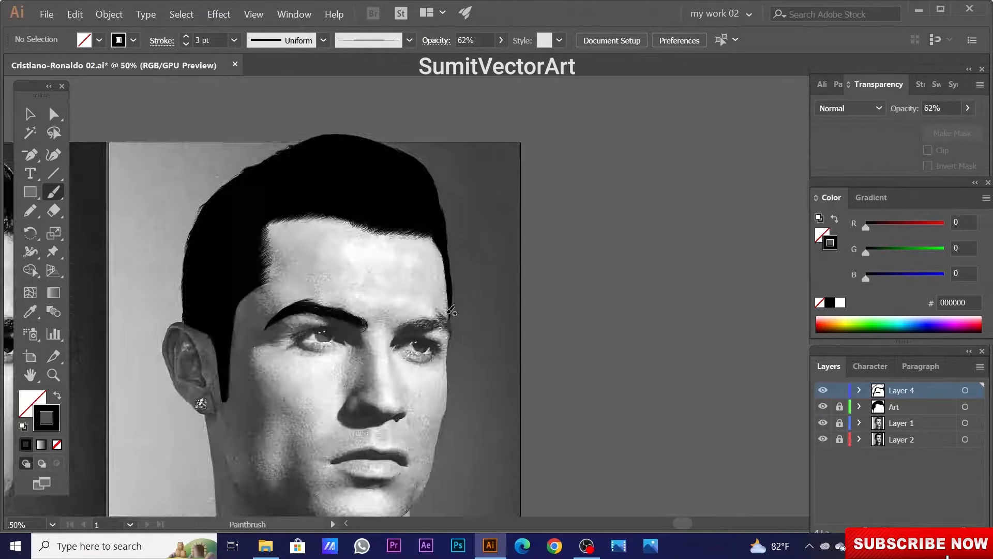
pyautogui.click(823, 423)
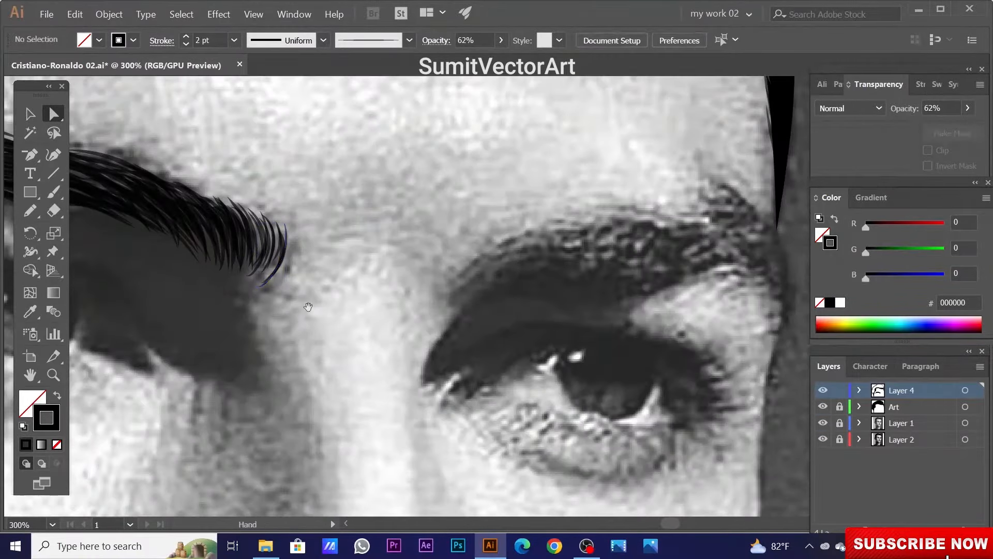
# Reuse the eyebrow hair stroke's style and paint upward-curving hairs at the inner end of the right eyebrow.
pyautogui.moveTo(209, 276); pyautogui.dragTo(236, 214)
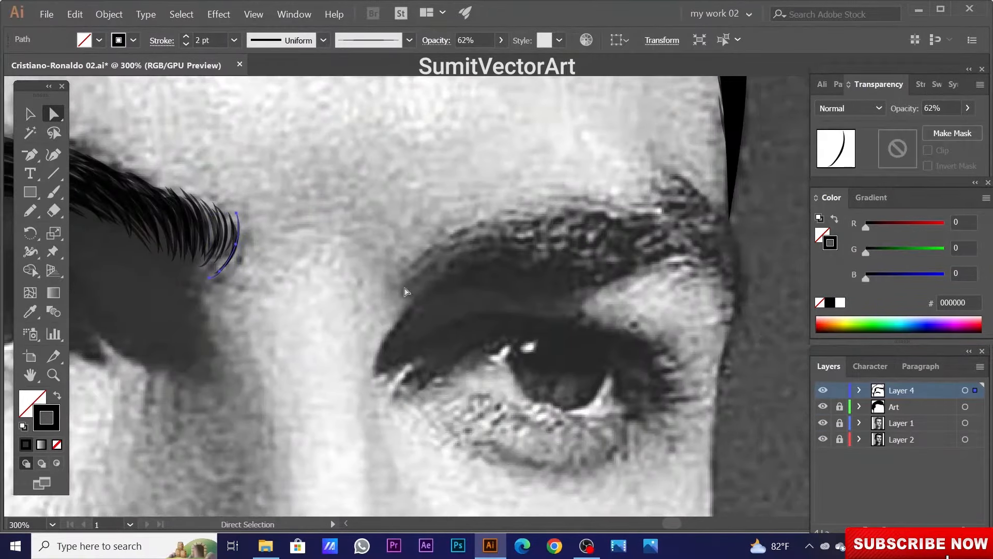
pyautogui.keyDown('ctrl'); pyautogui.click(441, 239); pyautogui.keyUp('ctrl')
pyautogui.moveTo(445, 264)
pyautogui.mouseDown()
pyautogui.moveTo(496, 217)
pyautogui.moveTo(471, 233)
pyautogui.mouseUp()
pyautogui.moveTo(463, 259); pyautogui.dragTo(518, 215)
pyautogui.moveTo(486, 254); pyautogui.dragTo(535, 217)
pyautogui.moveTo(486, 272); pyautogui.dragTo(543, 218)
pyautogui.moveTo(478, 264)
pyautogui.mouseDown()
pyautogui.moveTo(512, 228)
pyautogui.moveTo(574, 213)
pyautogui.mouseUp()
pyautogui.moveTo(522, 256); pyautogui.dragTo(595, 208)
# Paint hair strokes along the body of the right eyebrow and curve them down into its outer tail.
pyautogui.moveTo(533, 254); pyautogui.dragTo(649, 208)
pyautogui.moveTo(522, 256); pyautogui.dragTo(574, 225)
pyautogui.moveTo(444, 269); pyautogui.dragTo(517, 220)
pyautogui.moveTo(543, 249); pyautogui.dragTo(688, 214)
pyautogui.moveTo(626, 256)
pyautogui.mouseDown()
pyautogui.moveTo(714, 232)
pyautogui.moveTo(737, 313)
pyautogui.mouseUp()
pyautogui.moveTo(621, 235)
pyautogui.mouseDown()
pyautogui.moveTo(734, 290)
pyautogui.moveTo(737, 280)
pyautogui.mouseUp()
pyautogui.moveTo(664, 256); pyautogui.dragTo(718, 240)
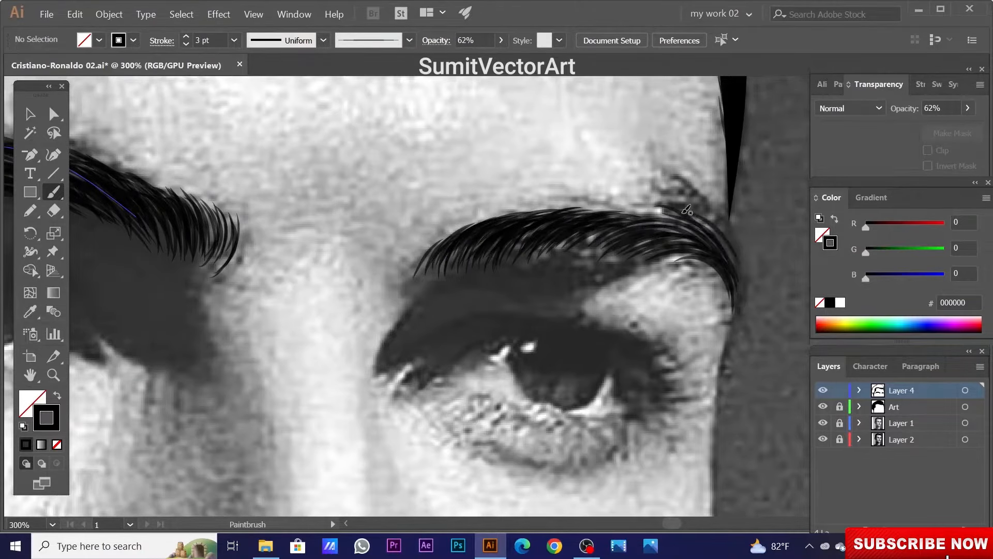
# Thicken the right eyebrow's top edge and outer tail with longer hairs sweeping up toward the temple.
pyautogui.moveTo(657, 228); pyautogui.dragTo(737, 272)
pyautogui.moveTo(600, 228); pyautogui.dragTo(701, 202)
pyautogui.moveTo(533, 220); pyautogui.dragTo(683, 204)
pyautogui.moveTo(639, 261)
pyautogui.mouseDown()
pyautogui.moveTo(690, 213)
pyautogui.moveTo(696, 177)
pyautogui.mouseUp()
pyautogui.moveTo(667, 227); pyautogui.dragTo(740, 310)
pyautogui.moveTo(616, 217)
pyautogui.mouseDown()
pyautogui.moveTo(698, 191)
pyautogui.moveTo(693, 182)
pyautogui.mouseUp()
pyautogui.moveTo(502, 220); pyautogui.dragTo(636, 194)
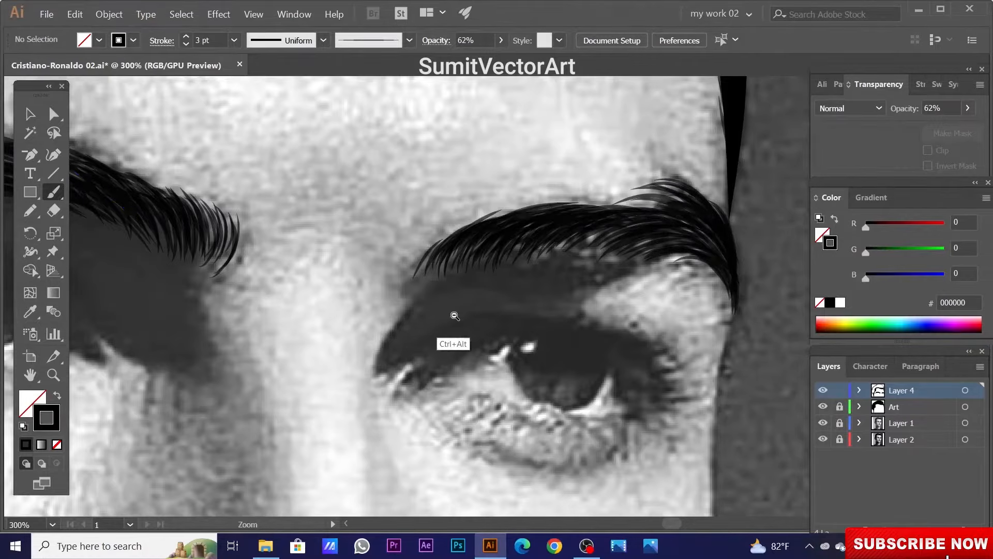
# Lock Layer 4 and add a new layer directly above the Art layer.
pyautogui.scroll(-6, 454, 315)
pyautogui.scroll(5, 542, 230)
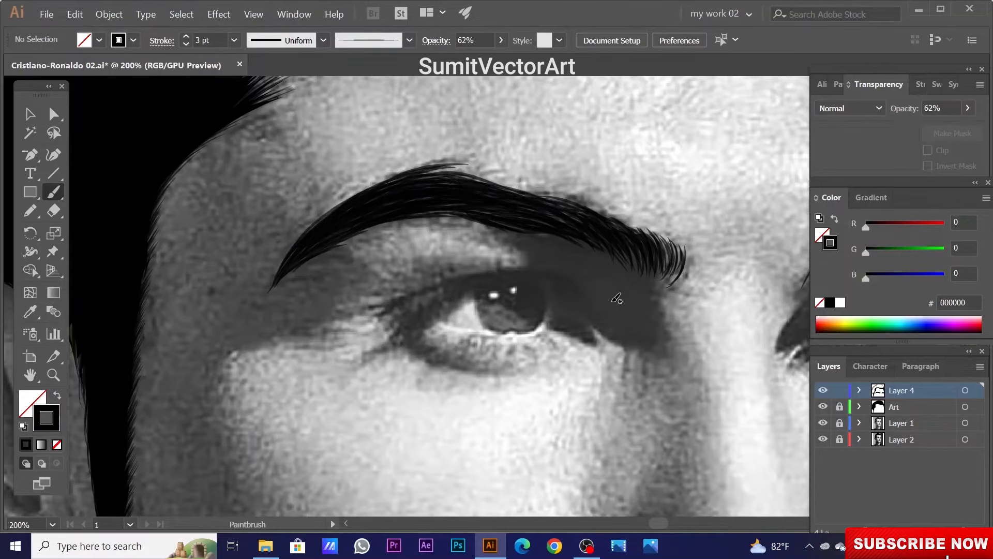
pyautogui.scroll(-4, 617, 298)
pyautogui.scroll(-2, 477, 330)
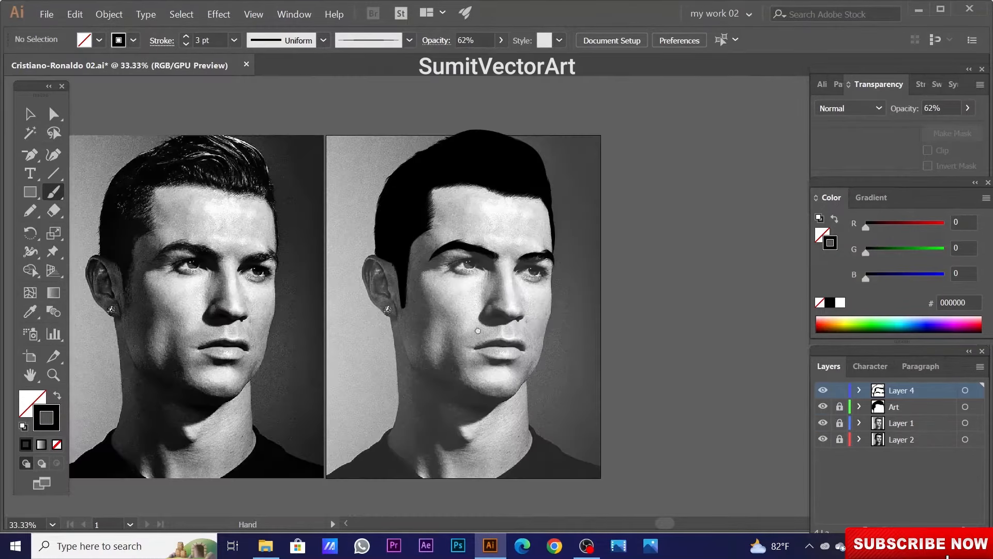
pyautogui.click(909, 407)
pyautogui.hotkey('ctrl', 'l')
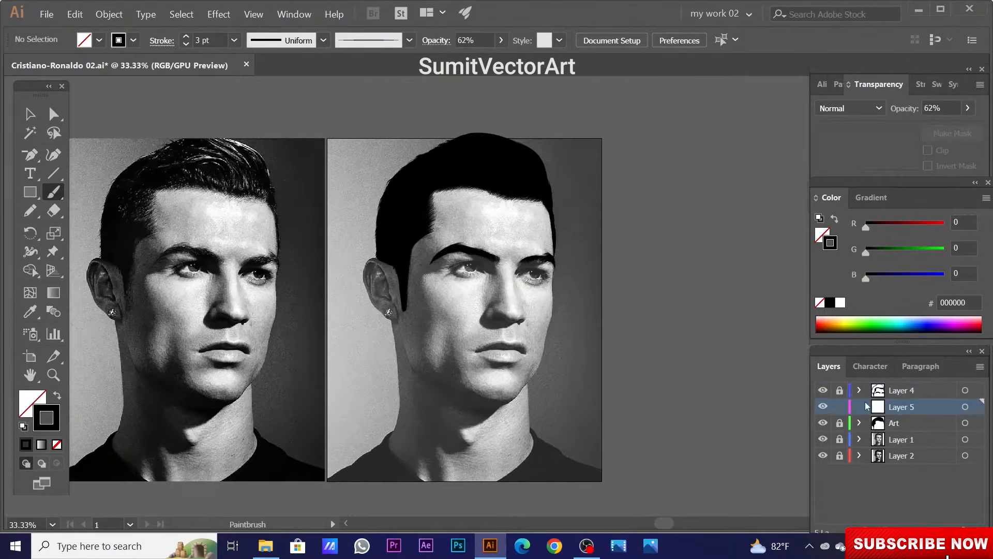
# Trace the left eye's upper lash line with pointed outer lashes using the Pencil tool and fill it with black.
pyautogui.scroll(6, 478, 265)
pyautogui.press('n')
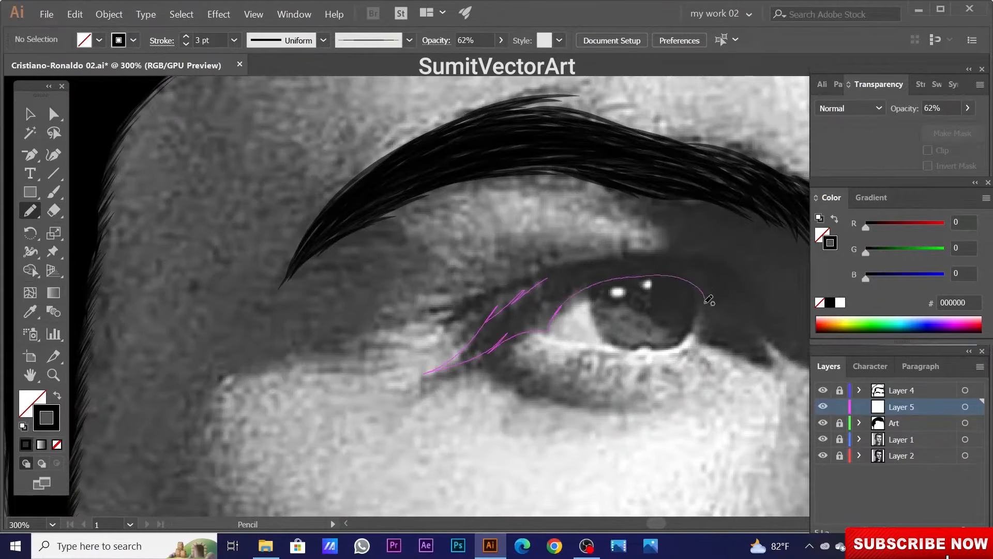
pyautogui.moveTo(657, 252); pyautogui.dragTo(662, 253)
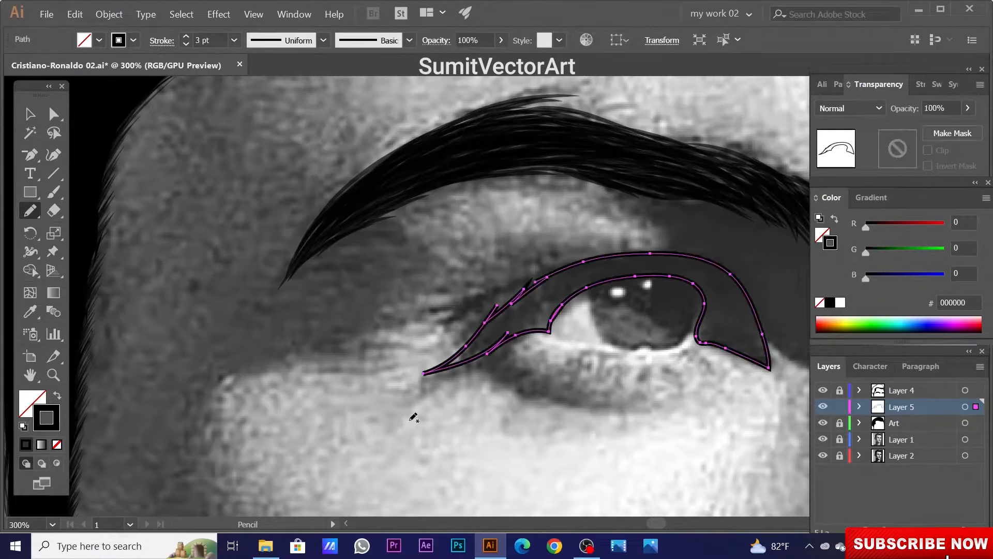
pyautogui.hotkey('shift', 'x')
# Draw a thin tapered shape along the left upper eyelid, from beyond the outer lashes to past the inner corner, and fill it black.
pyautogui.moveTo(466, 303); pyautogui.dragTo(449, 317)
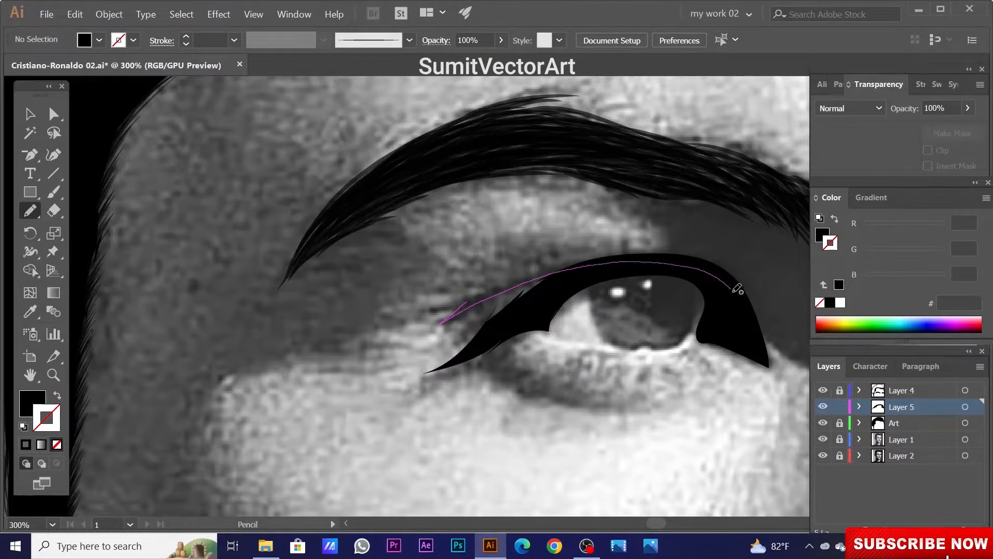
pyautogui.moveTo(533, 266); pyautogui.dragTo(450, 316)
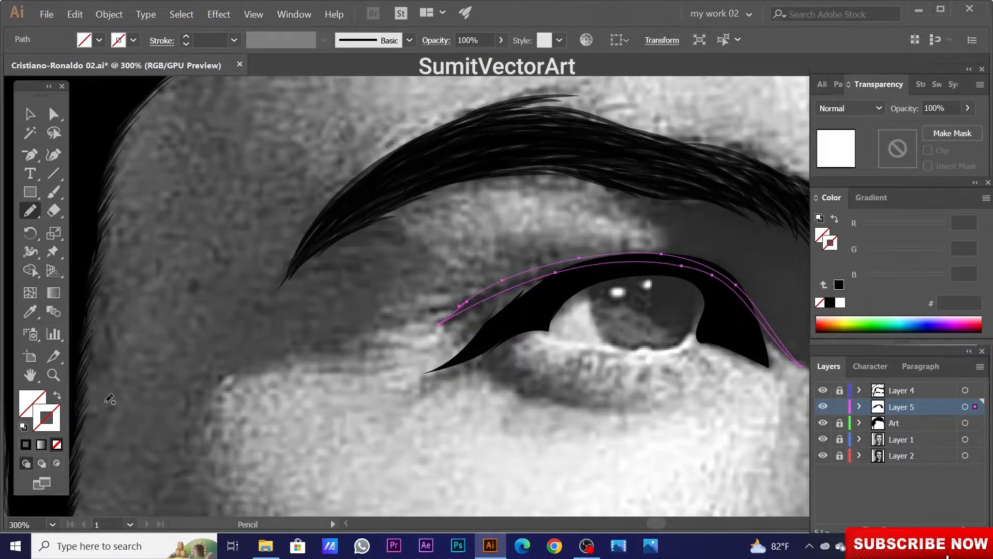
pyautogui.hotkey('ctrl', '-')
pyautogui.hotkey('ctrl', '-')
pyautogui.hotkey('ctrl', '-')
pyautogui.hotkey('ctrl', '-')
pyautogui.hotkey('ctrl', '+')
pyautogui.hotkey('ctrl', '+')
# Trace the left eye's iris with the Pencil tool as a closed shape and fill it with black.
pyautogui.keyDown('ctrl'); pyautogui.click(472, 232); pyautogui.keyUp('ctrl')
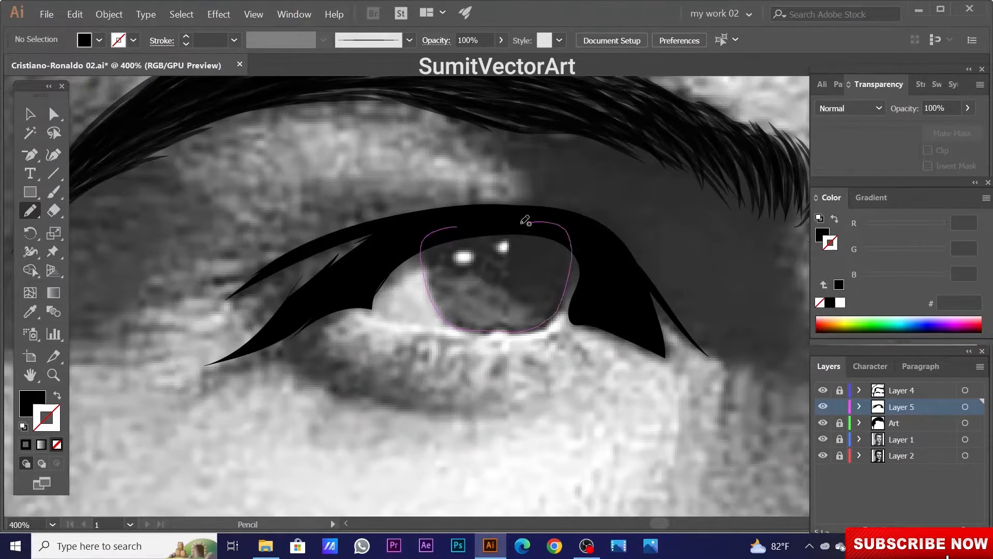
pyautogui.moveTo(524, 223); pyautogui.dragTo(455, 226)
pyautogui.hotkey('shift', 'x')
pyautogui.hotkey('ctrl', 'shift', 'a')
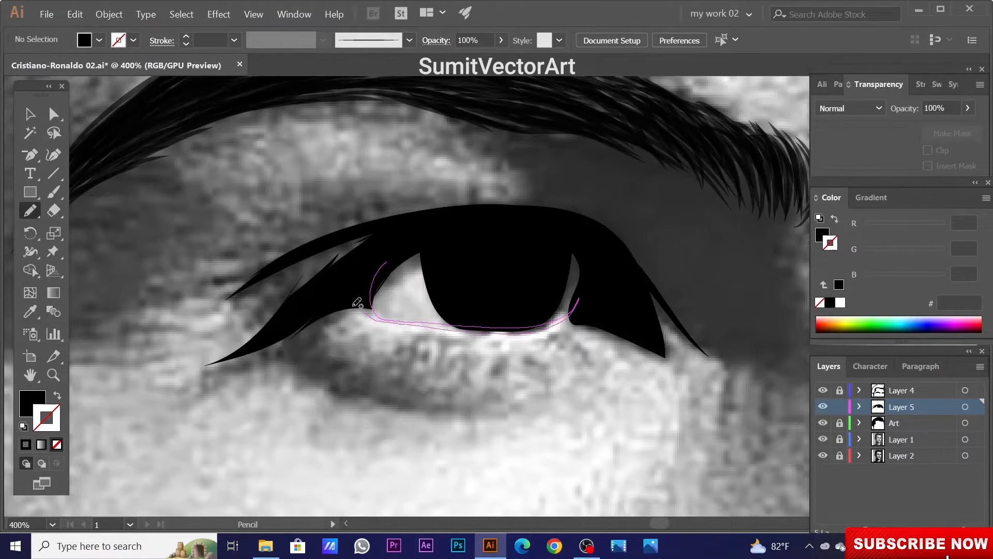
# Draw a thin lower-lid line beneath the left iris between both eye corners and fill it with black.
pyautogui.moveTo(367, 309); pyautogui.dragTo(368, 310)
pyautogui.hotkey('shift', 'x')
pyautogui.hotkey('ctrl', 'shift', 'a')
# Isolate Layer 5 to check the traced left eye on its own, then show all layers again.
pyautogui.hotkey('ctrl', '-')
pyautogui.hotkey('ctrl', '-')
pyautogui.hotkey('ctrl', '-')
pyautogui.hotkey('ctrl', '-')
pyautogui.hotkey('ctrl', '-')
pyautogui.hotkey('ctrl', '-')
pyautogui.hotkey('ctrl', '-')
pyautogui.keyDown('alt'); pyautogui.click(822, 407); pyautogui.keyUp('alt')
pyautogui.keyDown('alt'); pyautogui.click(823, 407); pyautogui.keyUp('alt')
# Reshape the left eye's upper lash-line shape at the inner corner by moving its anchor points away from the iris.
pyautogui.keyDown('ctrl'); pyautogui.click(468, 267); pyautogui.keyUp('ctrl')
pyautogui.hotkey('ctrl', '+')
pyautogui.hotkey('ctrl', '+')
pyautogui.hotkey('ctrl', '+')
pyautogui.hotkey('ctrl', '+')
pyautogui.hotkey('ctrl', '+')
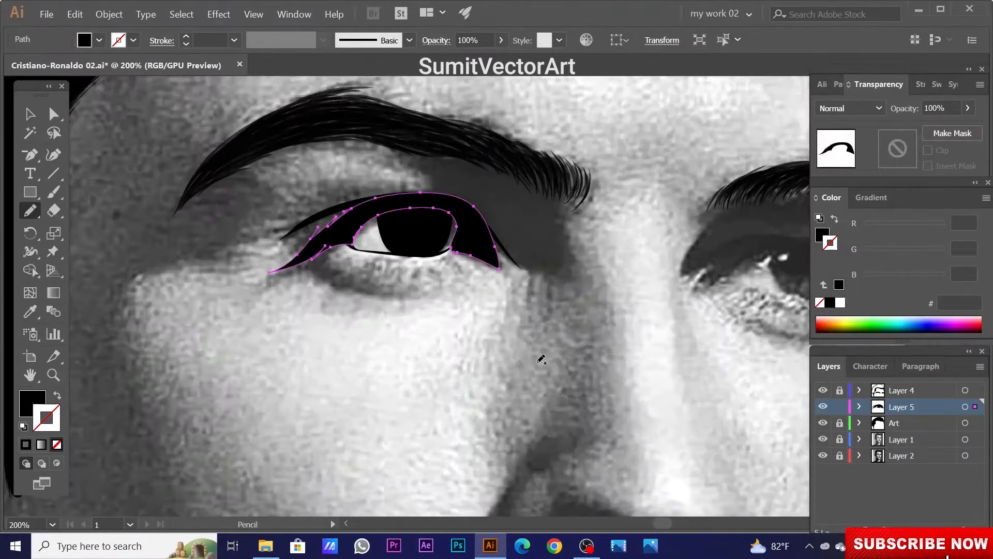
pyautogui.hotkey('ctrl', '+')
pyautogui.hotkey('ctrl', '+')
pyautogui.hotkey('ctrl', '+')
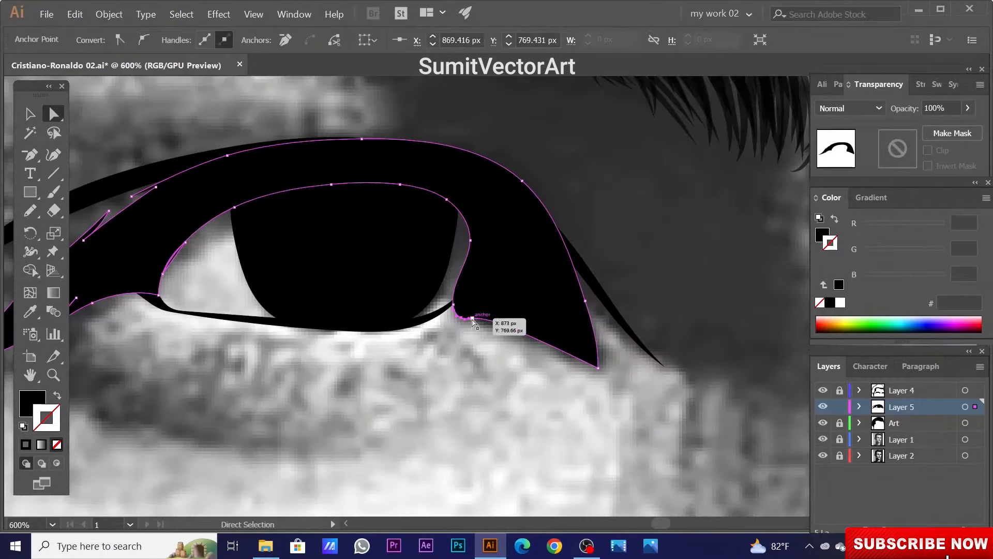
pyautogui.hotkey('ctrl', 'shift', 'a')
pyautogui.moveTo(450, 310); pyautogui.dragTo(454, 303)
pyautogui.moveTo(470, 262); pyautogui.dragTo(491, 283)
pyautogui.moveTo(470, 240); pyautogui.dragTo(475, 236)
pyautogui.moveTo(450, 281); pyautogui.dragTo(485, 280)
pyautogui.hotkey('ctrl', 'shift', 'a')
pyautogui.hotkey('ctrl', 'z')
pyautogui.hotkey('ctrl', 'shift', 'a')
pyautogui.click(509, 275)
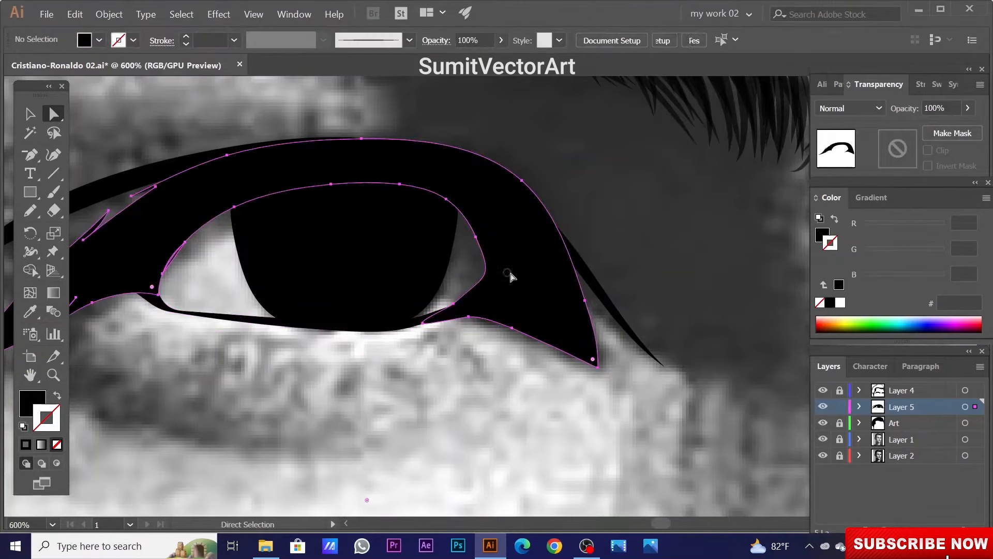
pyautogui.press('n')
pyautogui.hotkey('ctrl', 'shift', 'a')
# Trace the right eye's upper lash line with its outer eyelash spikes as a closed Pencil shape and fill it with black.
pyautogui.keyDown('ctrl'); pyautogui.keyDown('alt'); pyautogui.click(419, 314); pyautogui.keyUp('alt'); pyautogui.keyUp('ctrl')
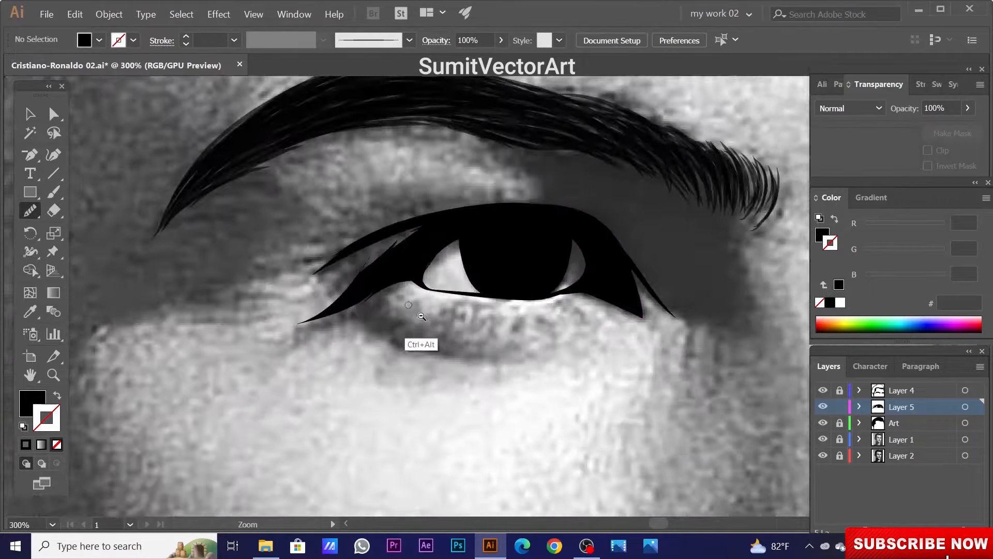
pyautogui.keyDown('ctrl'); pyautogui.keyDown('alt'); pyautogui.click(419, 315); pyautogui.keyUp('alt'); pyautogui.keyUp('ctrl')
pyautogui.keyDown('ctrl'); pyautogui.keyDown('alt'); pyautogui.click(420, 313); pyautogui.keyUp('alt'); pyautogui.keyUp('ctrl')
pyautogui.keyDown('ctrl'); pyautogui.keyDown('alt'); pyautogui.click(422, 313); pyautogui.keyUp('alt'); pyautogui.keyUp('ctrl')
pyautogui.keyDown('ctrl'); pyautogui.click(672, 306); pyautogui.keyUp('ctrl')
pyautogui.keyDown('ctrl'); pyautogui.click(673, 305); pyautogui.keyUp('ctrl')
pyautogui.keyDown('ctrl'); pyautogui.click(672, 305); pyautogui.keyUp('ctrl')
pyautogui.keyDown('ctrl'); pyautogui.click(466, 336); pyautogui.keyUp('ctrl')
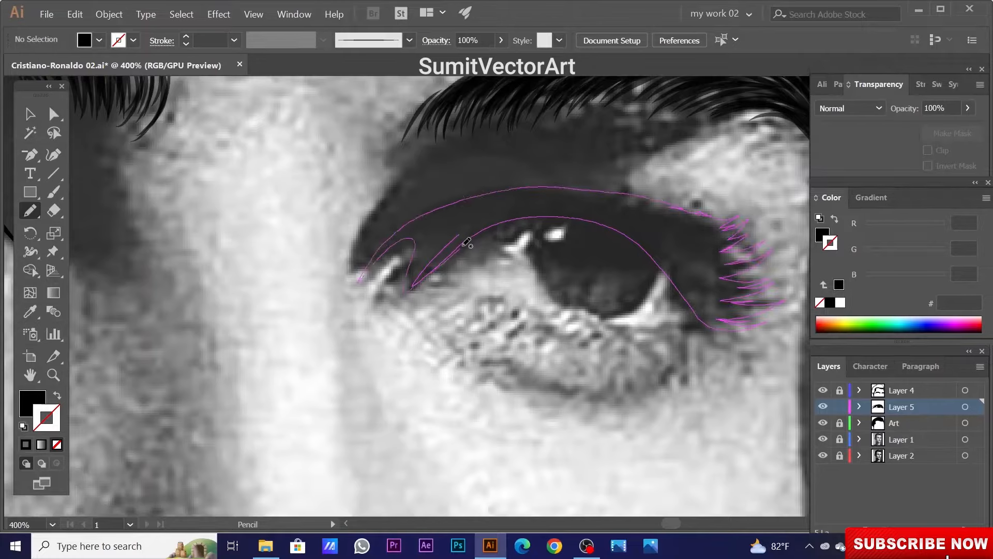
pyautogui.moveTo(466, 242); pyautogui.dragTo(469, 238)
pyautogui.hotkey('shift', 'x')
pyautogui.click(838, 84)
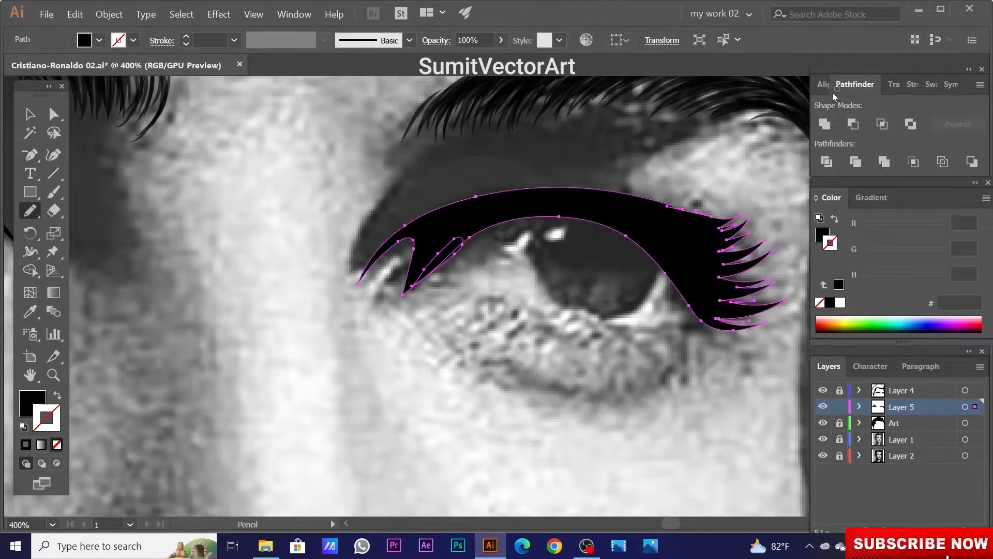
pyautogui.hotkey('ctrl', 'shift', 'a')
# Trace the right eye's iris with the Pencil tool as a closed shape and give it a black fill without a stroke.
pyautogui.moveTo(573, 204); pyautogui.dragTo(510, 178)
pyautogui.moveTo(488, 271); pyautogui.dragTo(481, 262)
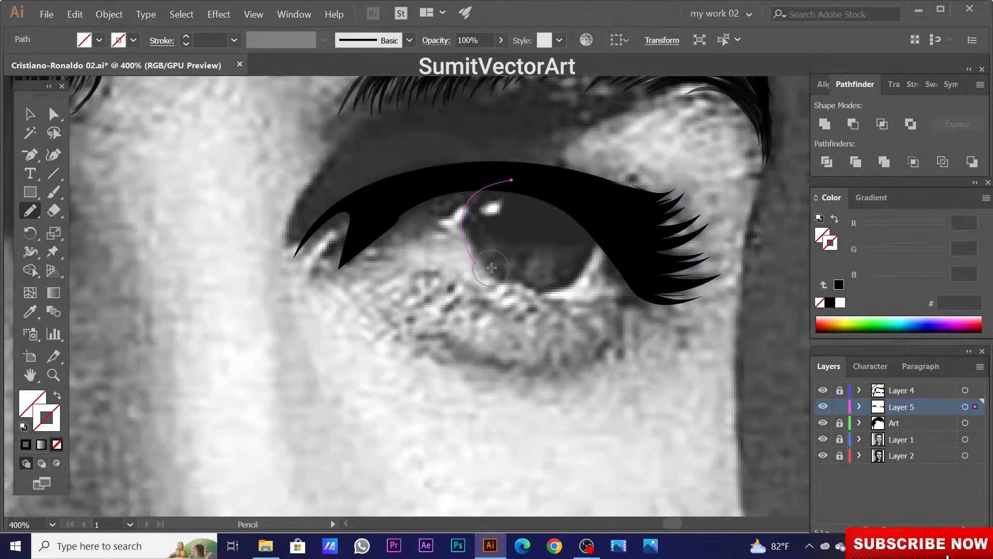
pyautogui.moveTo(571, 184); pyautogui.dragTo(512, 180)
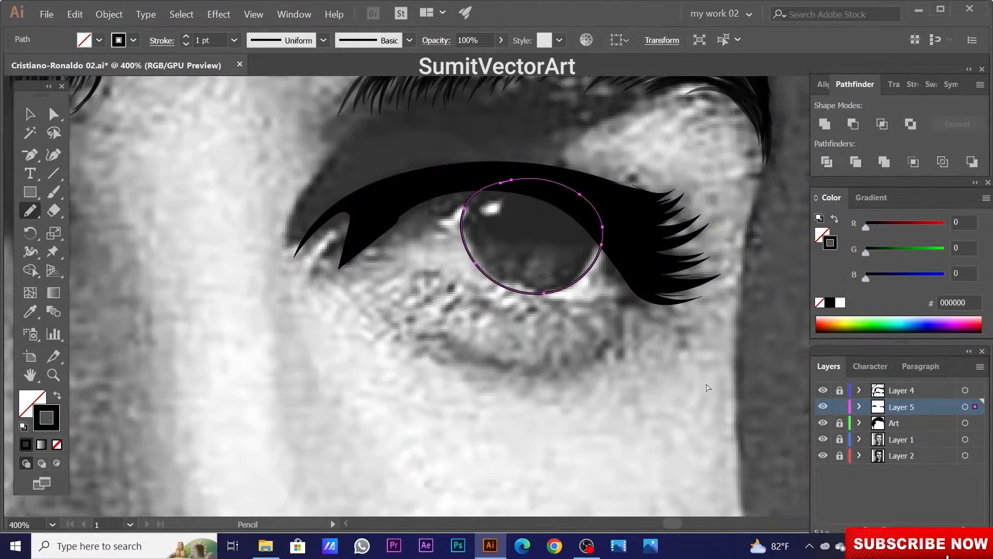
pyautogui.hotkey('ctrl', 'shift', 'a')
pyautogui.hotkey('ctrl', 'z')
pyautogui.click(56, 397)
pyautogui.hotkey('ctrl', 'shift', 'a')
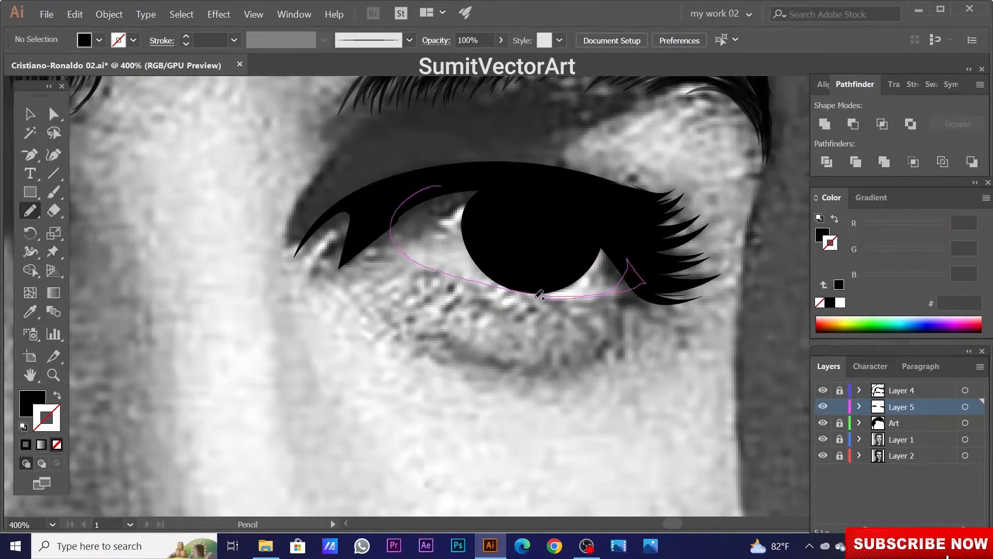
# Draw a thin lower-lid line beneath the right iris, fill it with black, and smooth the lash line's inner corner.
pyautogui.moveTo(392, 202); pyautogui.dragTo(439, 185)
pyautogui.hotkey('shift', 'x')
pyautogui.hotkey('ctrl', '=')
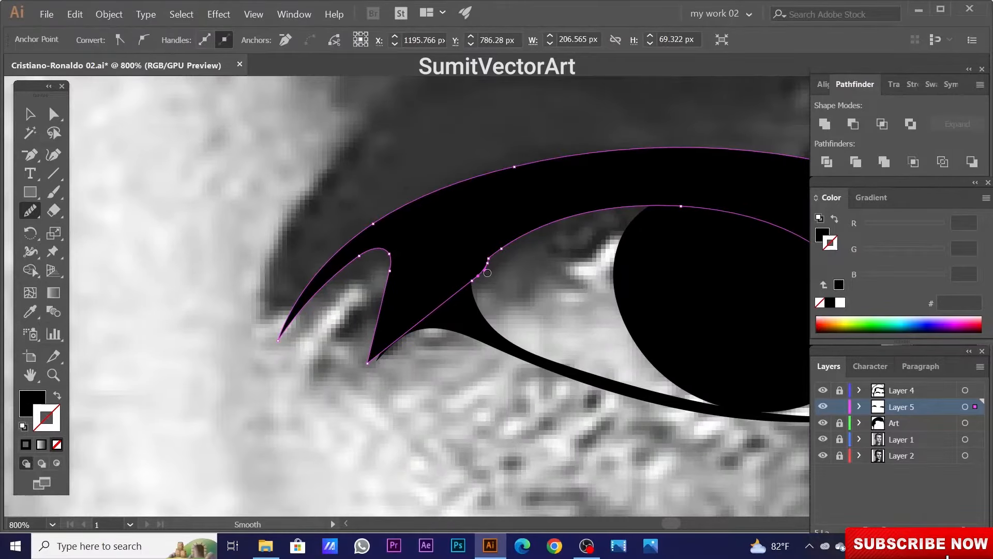
pyautogui.hotkey('ctrl', 'shift', 'a')
# Reshape the inner-corner tip of the right eye's upper lash line by moving its anchor point slightly.
pyautogui.hotkey('ctrl', '0')
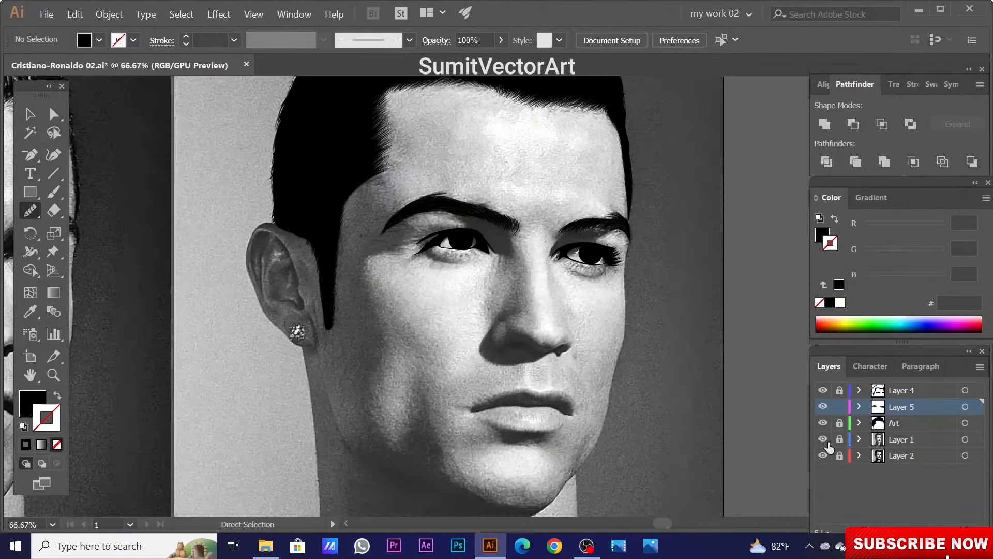
pyautogui.scroll(4, 514, 288)
pyautogui.press('a')
pyautogui.click(471, 206)
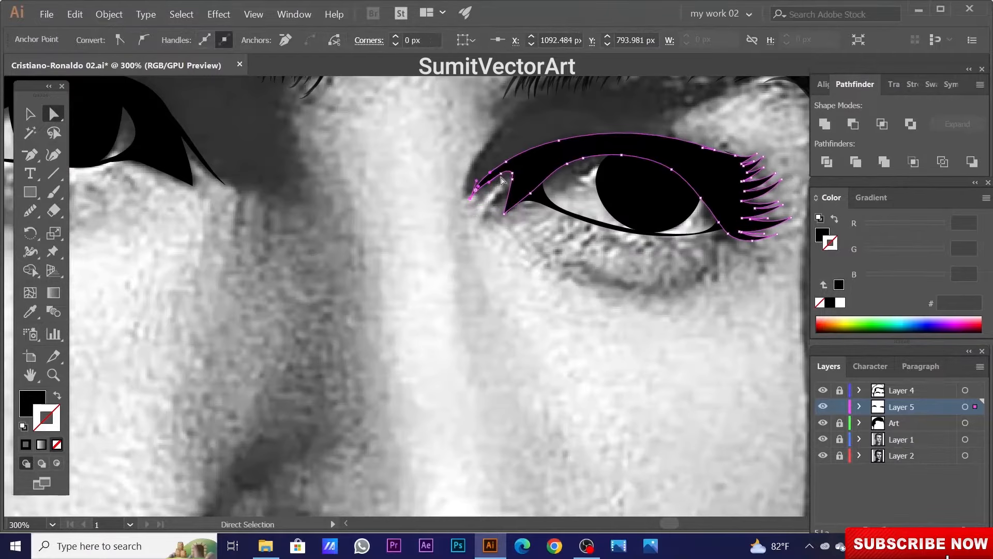
pyautogui.click(458, 211)
pyautogui.scroll(-6, 458, 233)
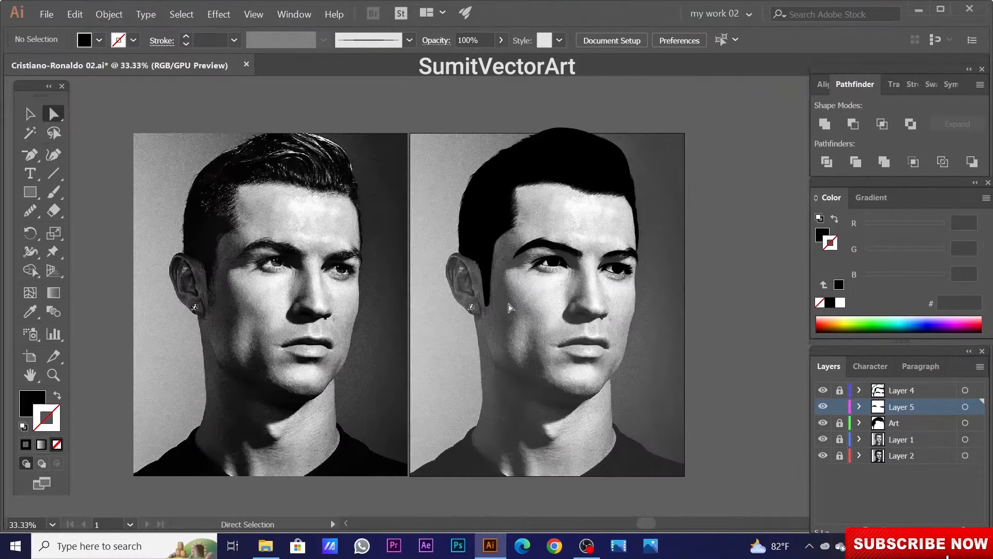
# Set the opacity of the photo on Layer 1 to 100%, lock the layer again, and make Layer 5 active.
pyautogui.click(627, 406)
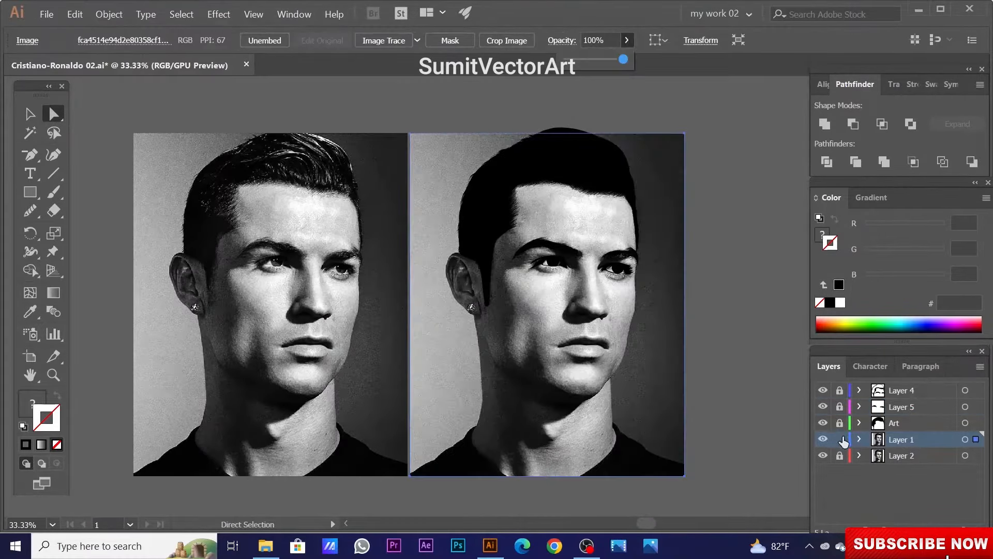
pyautogui.click(839, 422)
pyautogui.click(912, 408)
# Trace both nostrils with the Pencil tool as closed black shapes, extending the right one into a thin line towards the left.
pyautogui.scroll(1, 533, 311)
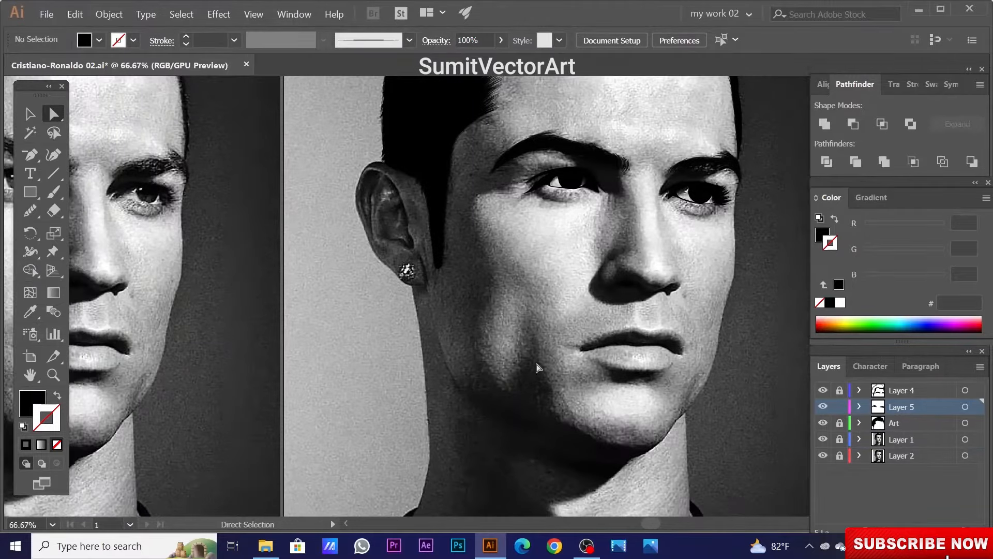
pyautogui.scroll(3, 541, 331)
pyautogui.press('n')
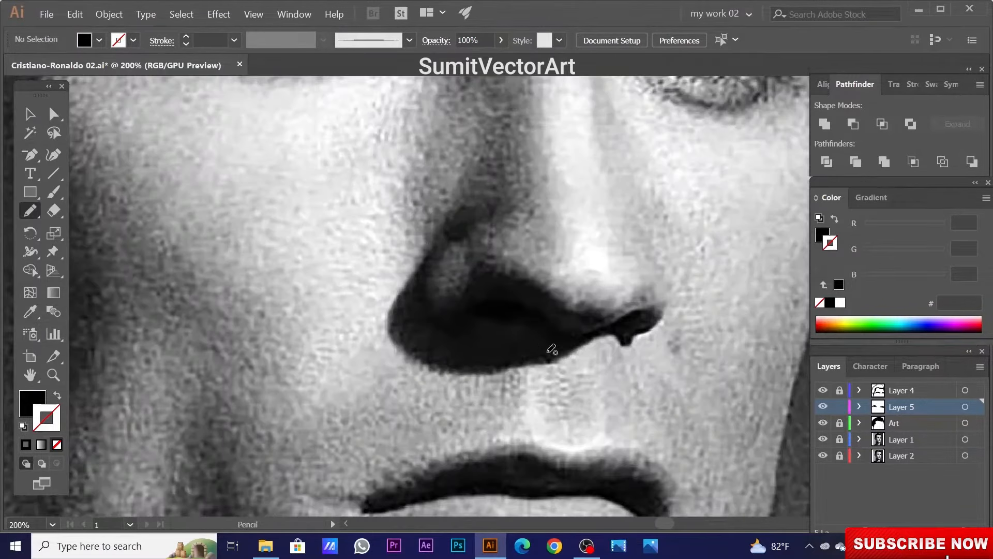
pyautogui.scroll(1, 554, 350)
pyautogui.moveTo(474, 250); pyautogui.dragTo(458, 253)
pyautogui.moveTo(586, 345); pyautogui.dragTo(527, 332)
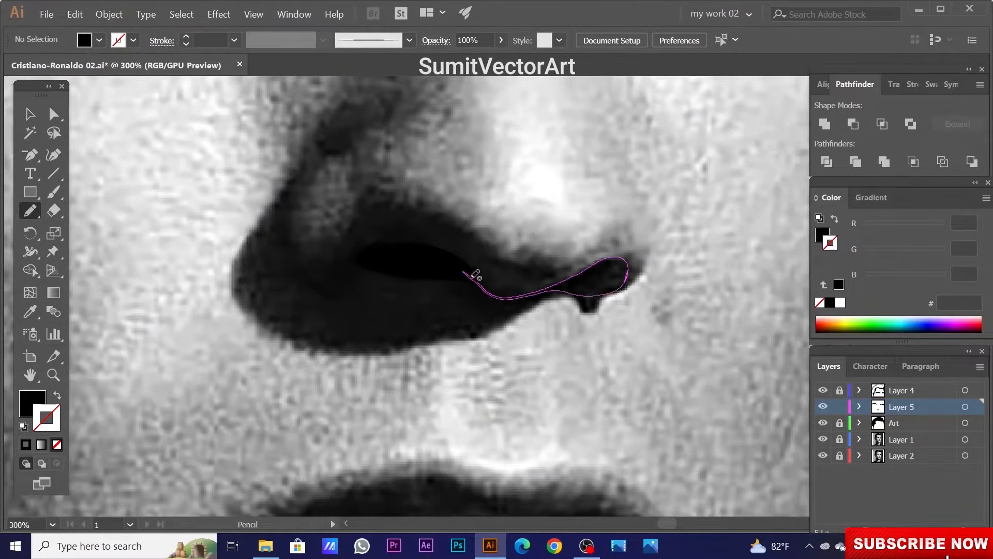
pyautogui.moveTo(474, 275); pyautogui.dragTo(468, 275)
pyautogui.scroll(-3, 466, 343)
pyautogui.scroll(2, 469, 391)
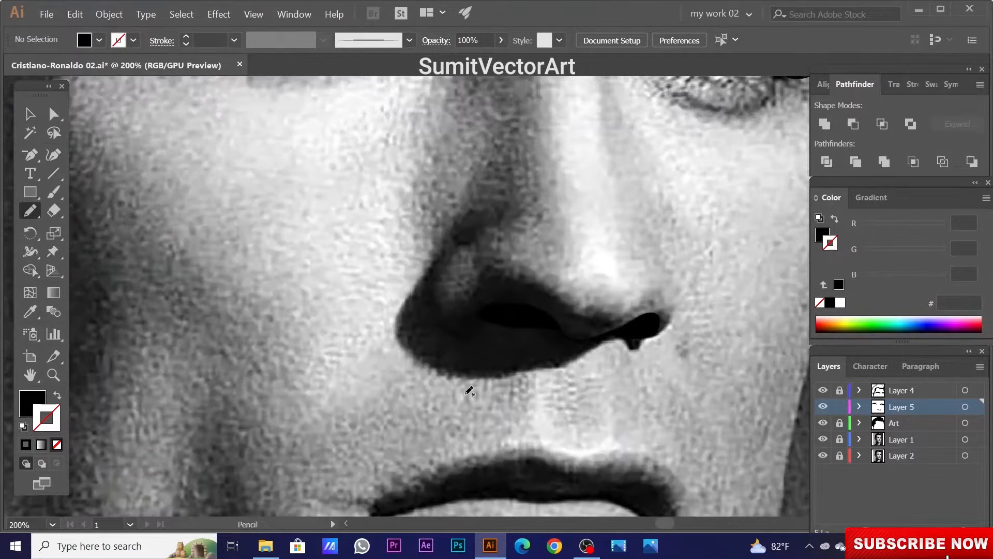
# Lower the opacity of the photo on Layer 1 to 90%, lock it again, and return to Layer 5 unlocked.
pyautogui.click(840, 406)
pyautogui.click(840, 439)
pyautogui.click(965, 439)
pyautogui.write('b')
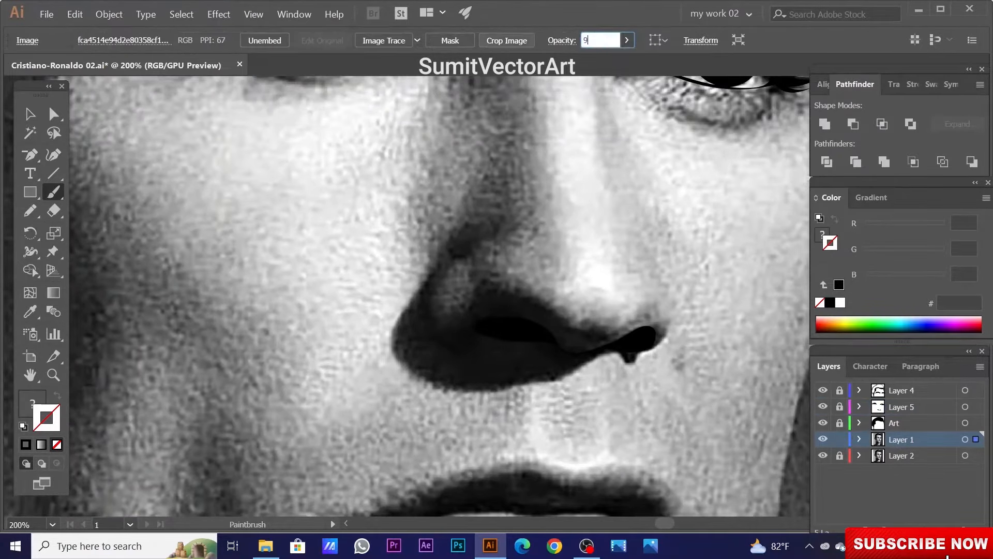
pyautogui.write('0')
pyautogui.press('Return')
pyautogui.click(839, 439)
pyautogui.click(840, 406)
pyautogui.click(900, 406)
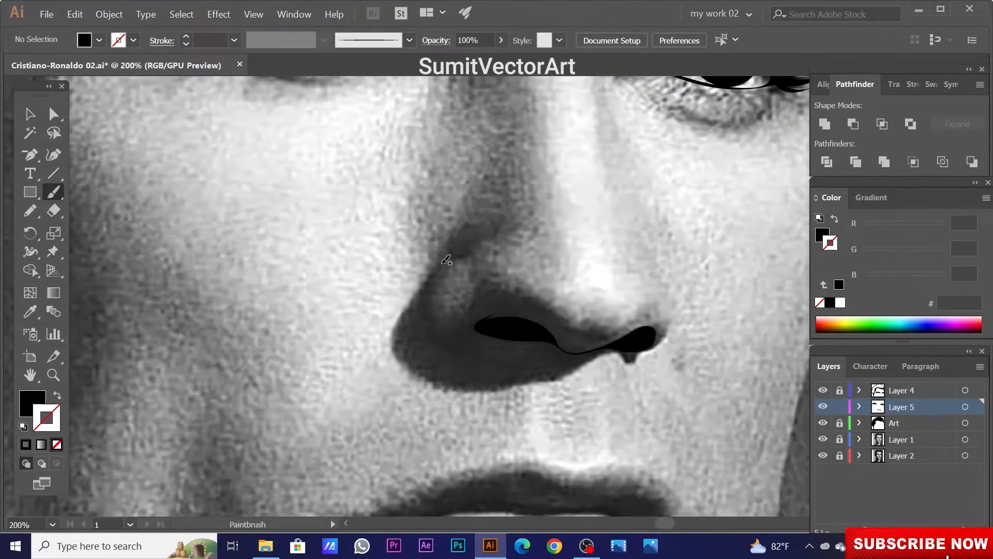
# Paint a tapered curved brush stroke along the left wing of the nose and set its stroke weight to 3 pt.
pyautogui.moveTo(436, 338); pyautogui.dragTo(460, 353)
pyautogui.press('v')
pyautogui.click(424, 295)
pyautogui.click(235, 41)
pyautogui.click(253, 141)
pyautogui.click(290, 249)
# Paint a short 3 pt tapered stroke curving from beneath the right nostril up the right wing, replacing an overly long first attempt.
pyautogui.hscroll(2, 623, 393)
pyautogui.press('b')
pyautogui.moveTo(634, 402)
pyautogui.mouseDown()
pyautogui.moveTo(505, 377)
pyautogui.moveTo(513, 370)
pyautogui.mouseUp()
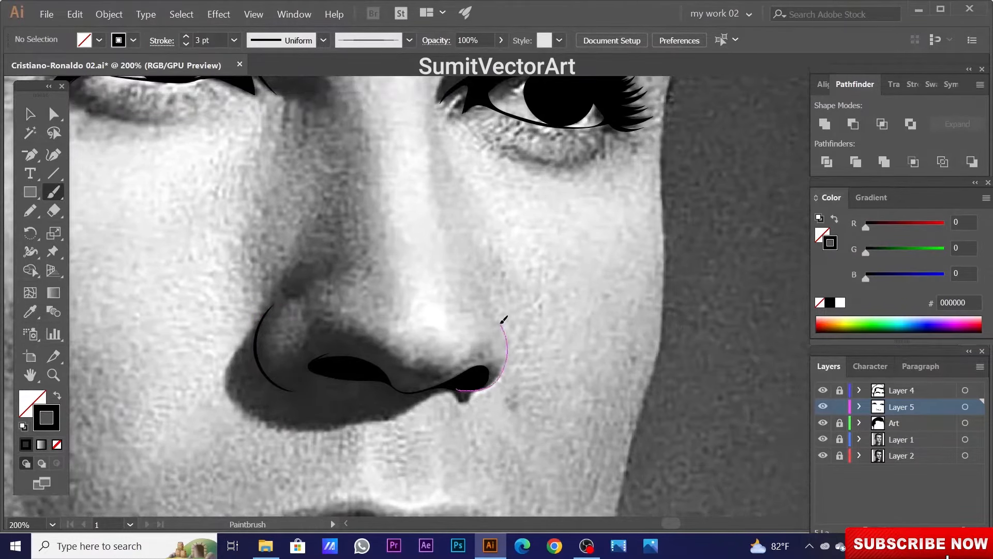
pyautogui.moveTo(505, 321); pyautogui.dragTo(505, 318)
pyautogui.scroll(3, 505, 319)
pyautogui.hotkey('ctrl', 'z')
pyautogui.scroll(-4, 494, 345)
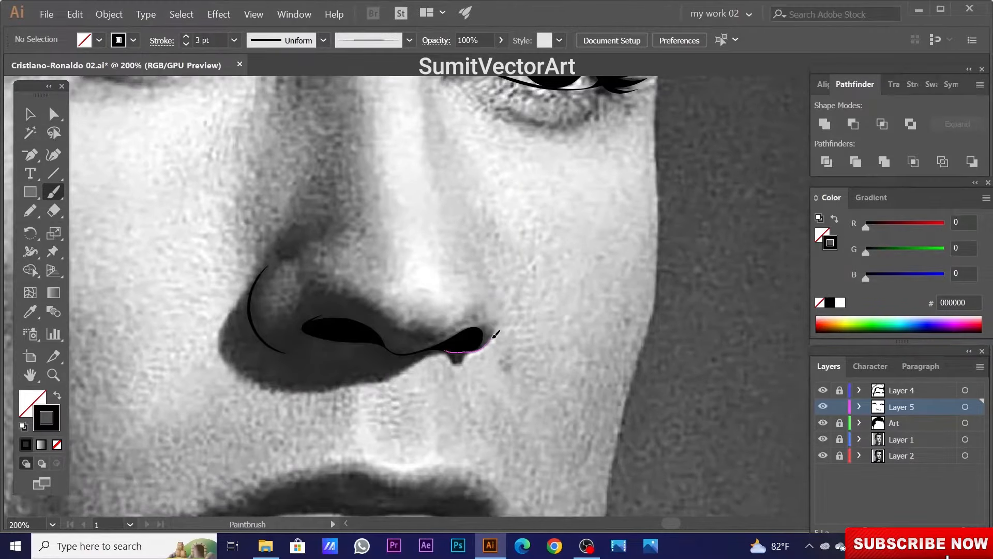
pyautogui.scroll(3, 547, 318)
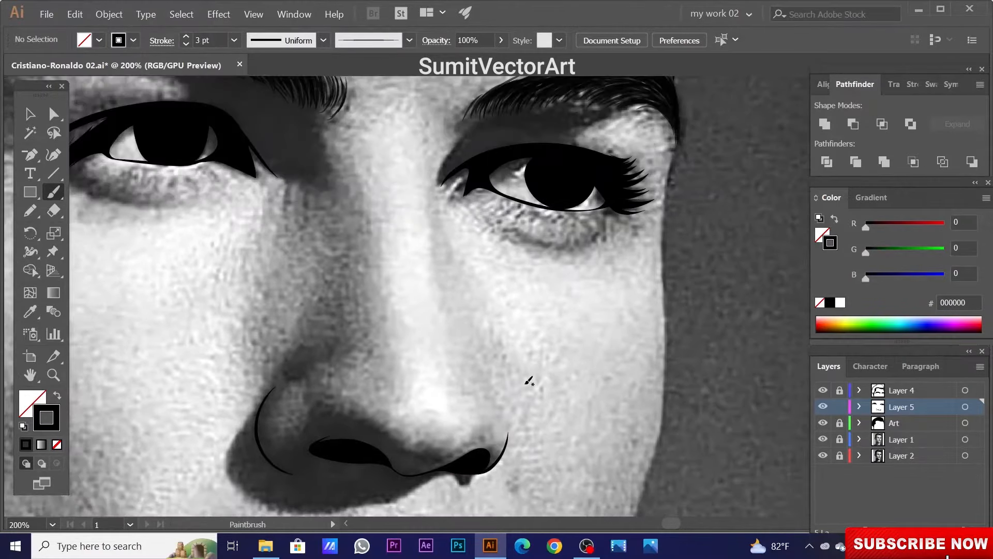
# Trace the dark line between the lips from corner to corner as a thin closed Pencil shape and fill it with black.
pyautogui.keyDown('ctrl'); pyautogui.keyDown('alt'); pyautogui.click(455, 340); pyautogui.keyUp('alt'); pyautogui.keyUp('ctrl')
pyautogui.keyDown('ctrl'); pyautogui.keyDown('alt'); pyautogui.click(454, 340); pyautogui.keyUp('alt'); pyautogui.keyUp('ctrl')
pyautogui.keyDown('ctrl'); pyautogui.keyDown('alt'); pyautogui.click(455, 339); pyautogui.keyUp('alt'); pyautogui.keyUp('ctrl')
pyautogui.keyDown('ctrl'); pyautogui.click(443, 318); pyautogui.keyUp('ctrl')
pyautogui.keyDown('ctrl'); pyautogui.click(444, 318); pyautogui.keyUp('ctrl')
pyautogui.moveTo(449, 322); pyautogui.dragTo(519, 366)
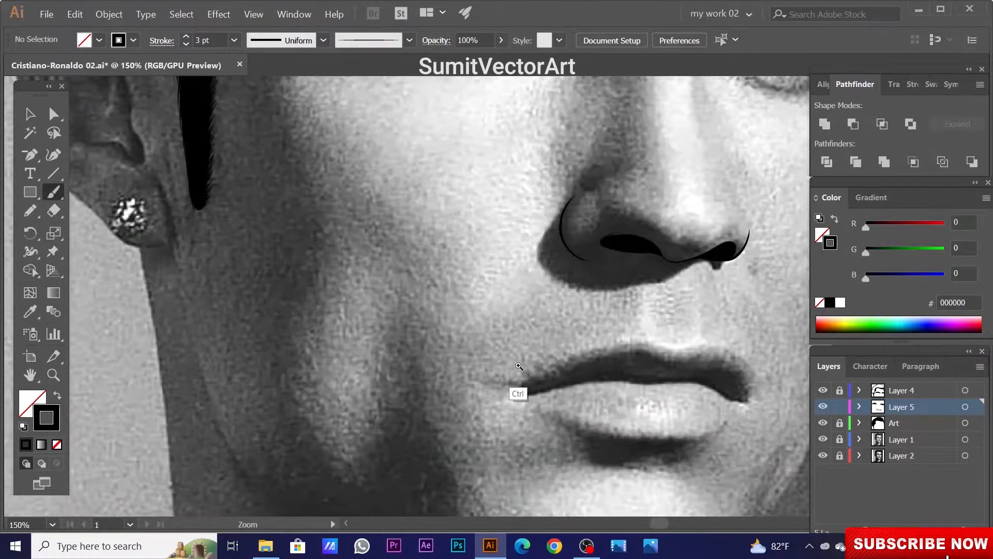
pyautogui.keyDown('ctrl'); pyautogui.click(519, 365); pyautogui.keyUp('ctrl')
pyautogui.keyDown('ctrl'); pyautogui.click(386, 302); pyautogui.keyUp('ctrl')
pyautogui.keyDown('ctrl'); pyautogui.click(393, 306); pyautogui.keyUp('ctrl')
pyautogui.press('n')
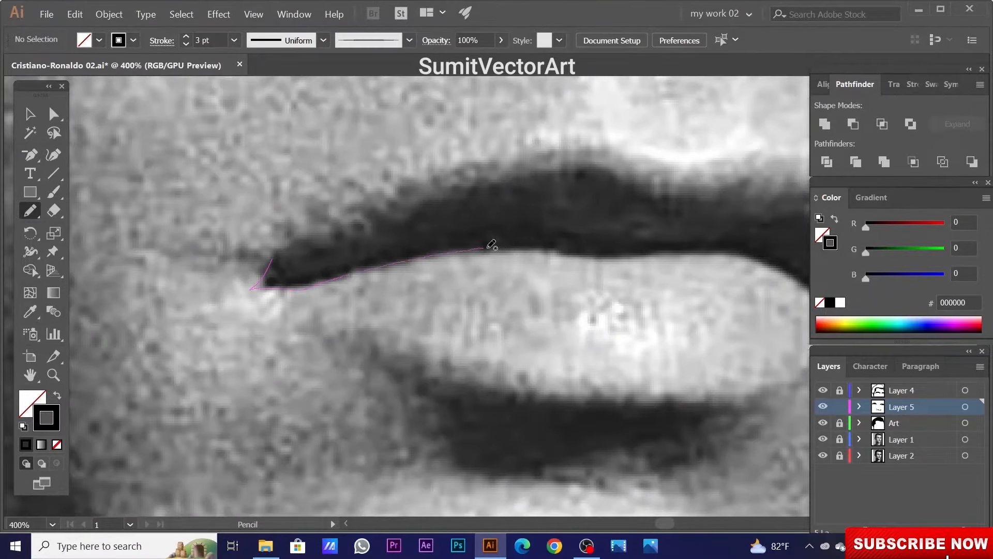
pyautogui.moveTo(750, 256); pyautogui.dragTo(751, 255)
pyautogui.moveTo(751, 255); pyautogui.dragTo(573, 251)
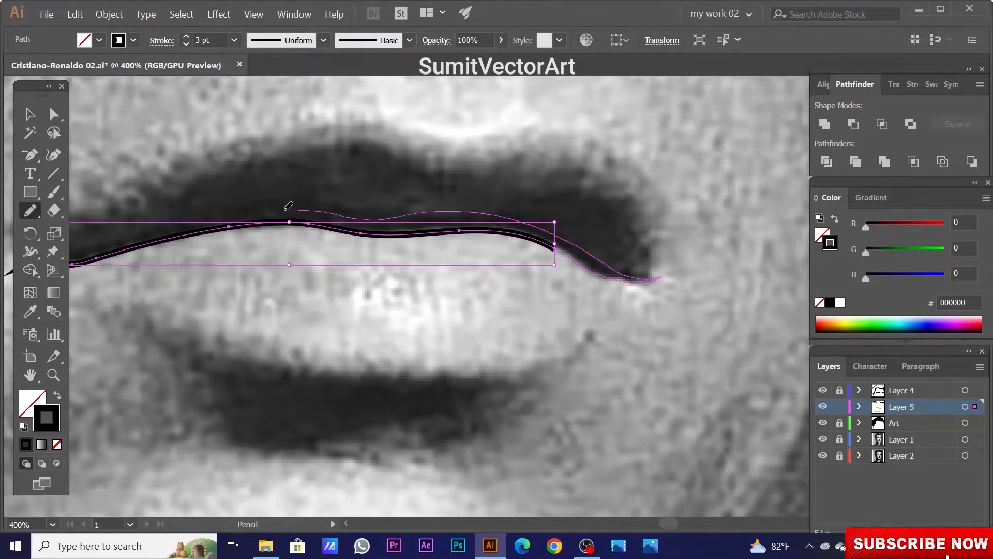
pyautogui.moveTo(295, 205); pyautogui.dragTo(294, 207)
pyautogui.moveTo(294, 206); pyautogui.dragTo(524, 221)
pyautogui.moveTo(339, 243); pyautogui.dragTo(339, 244)
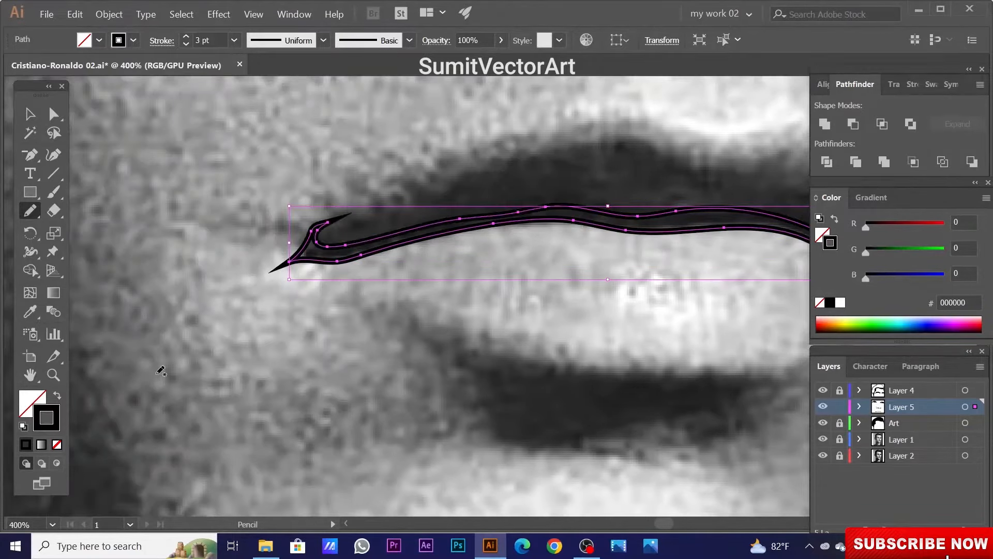
pyautogui.hotkey('shift', 'x')
pyautogui.hotkey('ctrl', 'shift', 'a')
# Hide Layer 1 to check the traced eyes, nose and mouth line without the photo, then show it again.
pyautogui.hotkey('ctrl', '-')
pyautogui.hotkey('ctrl', '-')
pyautogui.hotkey('ctrl', '-')
pyautogui.hotkey('ctrl', '-')
pyautogui.hotkey('ctrl', '-')
pyautogui.hotkey('ctrl', '-')
pyautogui.click(823, 439)
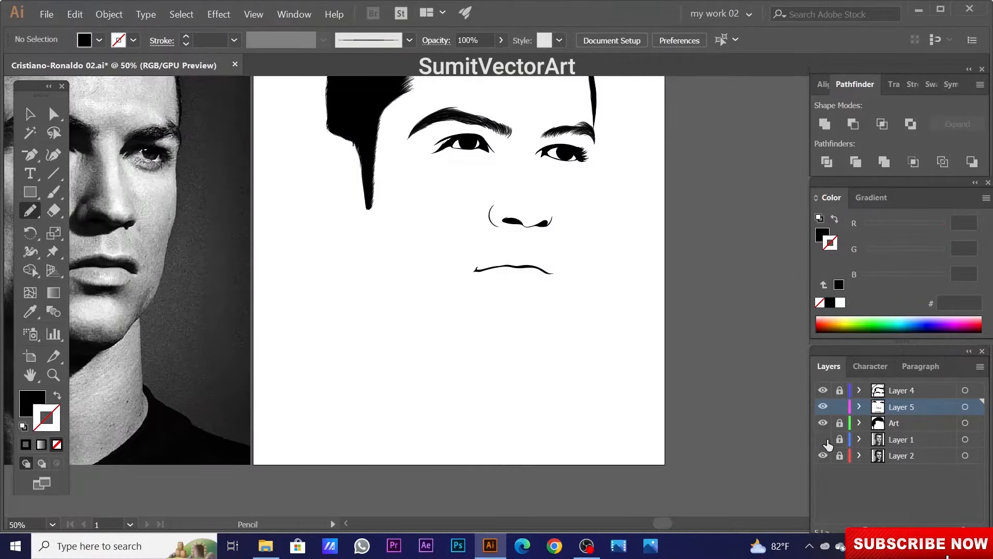
pyautogui.click(823, 439)
pyautogui.click(822, 439)
# Draw the upper lip's outline between both mouth corners with the Pencil tool, using a 1 pt black stroke and no fill.
pyautogui.scroll(-3, 492, 355)
pyautogui.scroll(3, 505, 292)
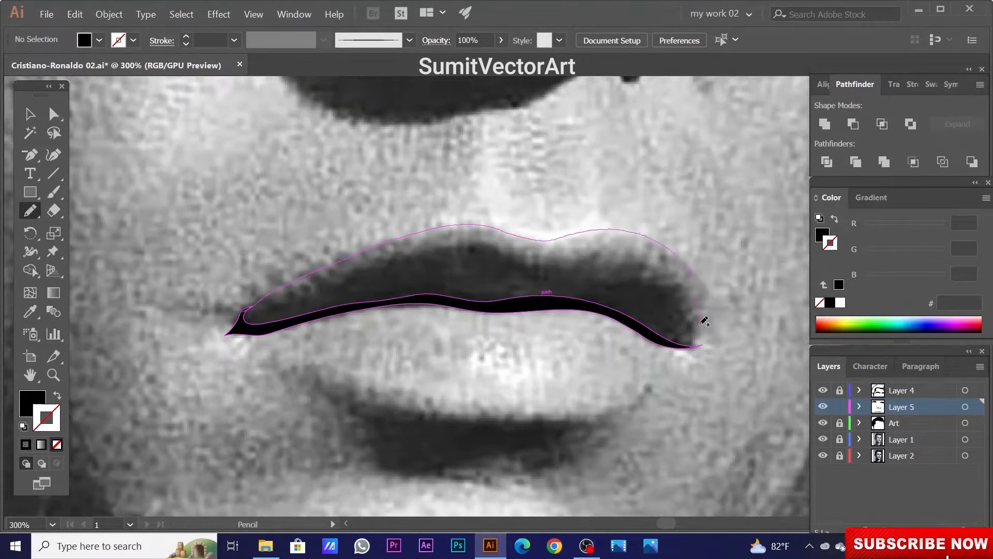
pyautogui.moveTo(684, 348); pyautogui.dragTo(665, 340)
pyautogui.press('v')
pyautogui.click(26, 444)
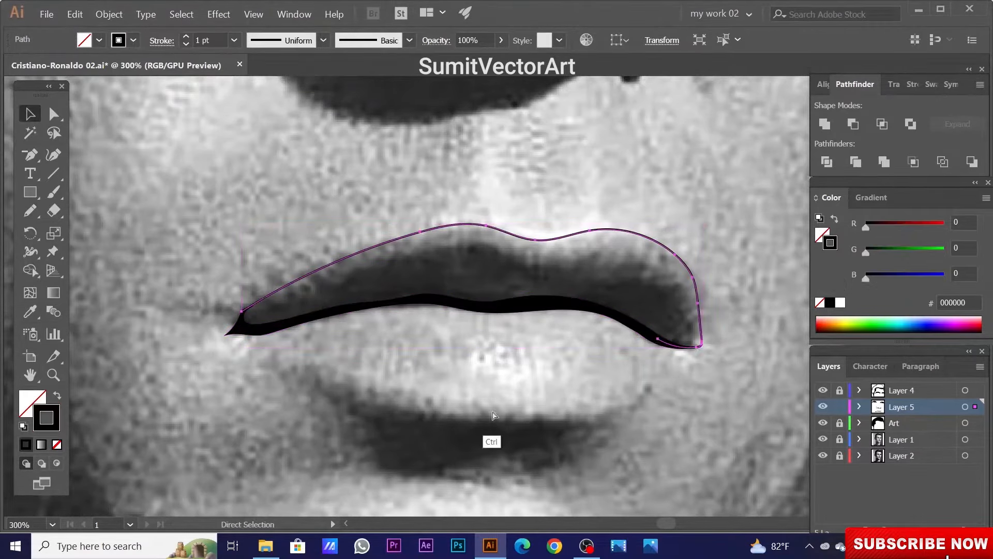
pyautogui.hotkey('ctrl', 'shift', 'a')
# Draw the lower lip's outline from the left to the right mouth corner with a 1 pt black stroke.
pyautogui.moveTo(470, 433); pyautogui.dragTo(489, 369)
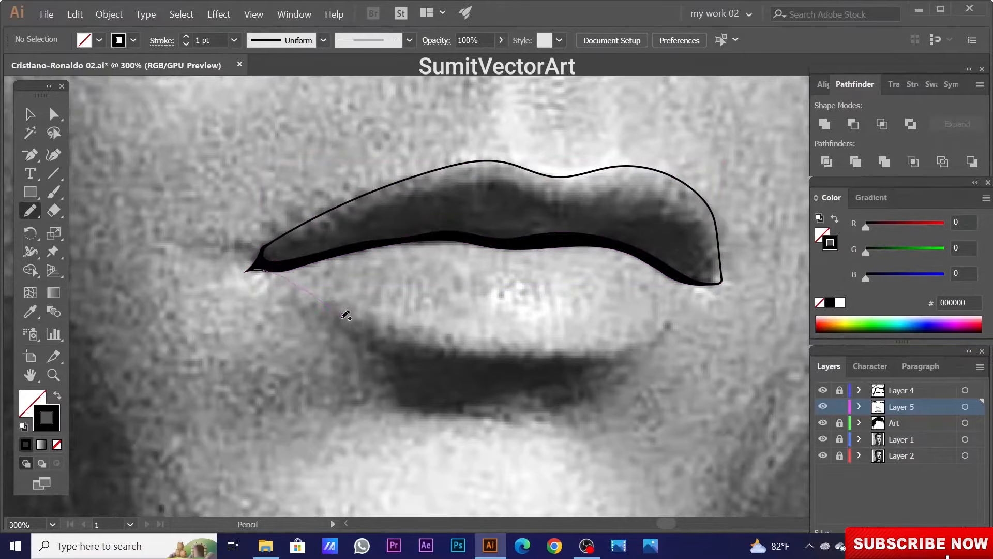
pyautogui.moveTo(693, 292); pyautogui.dragTo(719, 282)
pyautogui.hotkey('ctrl', 'shift', 'a')
# Toggle Layer 1's visibility to compare the lip outlines with the photo and on the plain white background.
pyautogui.hotkey('ctrl', '-')
pyautogui.hotkey('ctrl', '-')
pyautogui.hotkey('ctrl', '-')
pyautogui.hotkey('ctrl', '-')
pyautogui.hotkey('ctrl', '-')
pyautogui.hotkey('ctrl', '-')
pyautogui.click(822, 439)
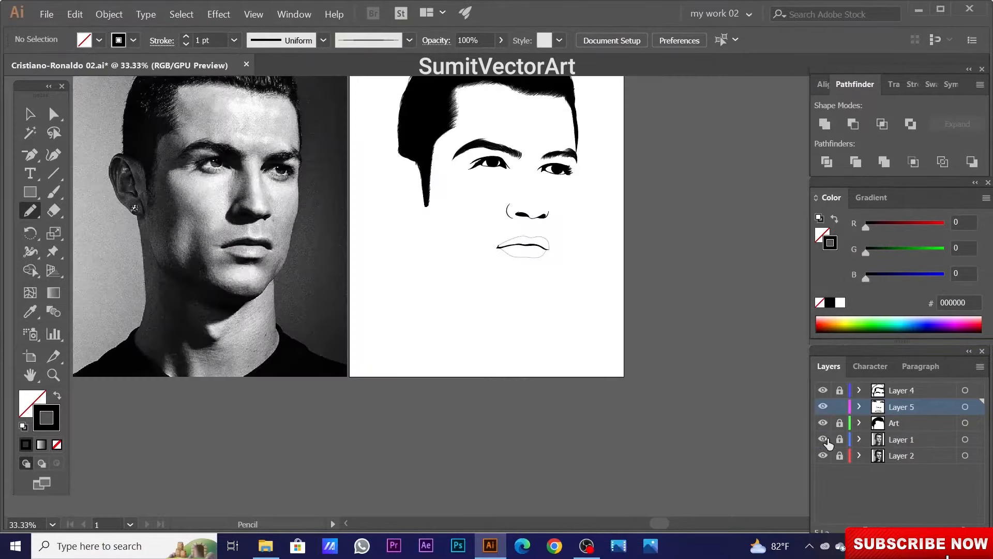
pyautogui.click(822, 439)
pyautogui.keyDown('ctrl'); pyautogui.click(500, 340); pyautogui.keyUp('ctrl')
pyautogui.keyDown('ctrl'); pyautogui.keyDown('alt'); pyautogui.click(505, 354); pyautogui.keyUp('alt'); pyautogui.keyUp('ctrl')
pyautogui.keyDown('ctrl'); pyautogui.click(501, 326); pyautogui.keyUp('ctrl')
pyautogui.keyDown('ctrl'); pyautogui.click(501, 326); pyautogui.keyUp('ctrl')
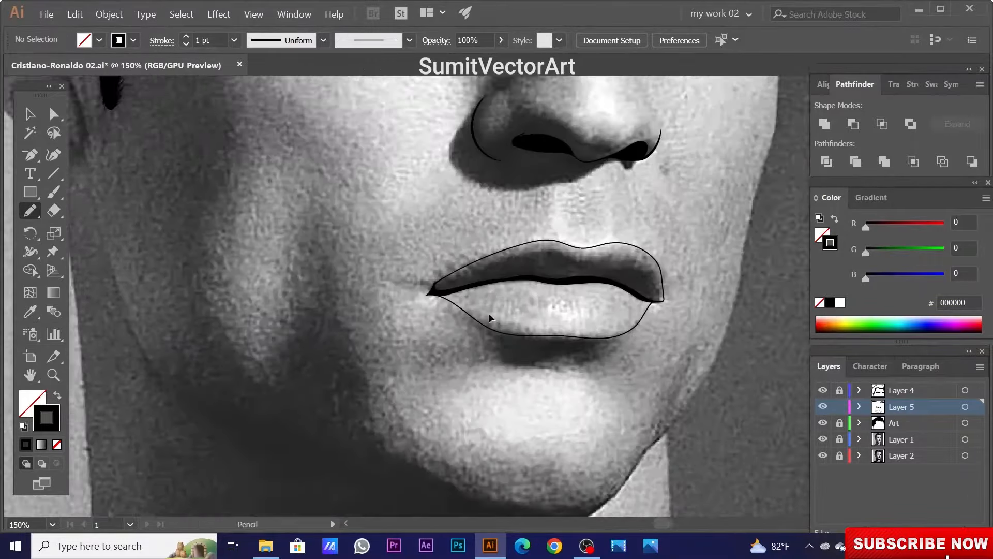
pyautogui.keyDown('ctrl'); pyautogui.keyDown('alt'); pyautogui.click(488, 322); pyautogui.keyUp('alt'); pyautogui.keyUp('ctrl')
pyautogui.keyDown('ctrl'); pyautogui.keyDown('alt'); pyautogui.click(488, 322); pyautogui.keyUp('alt'); pyautogui.keyUp('ctrl')
pyautogui.keyDown('ctrl'); pyautogui.keyDown('alt'); pyautogui.click(576, 343); pyautogui.keyUp('alt'); pyautogui.keyUp('ctrl')
pyautogui.keyDown('ctrl'); pyautogui.keyDown('alt'); pyautogui.click(576, 343); pyautogui.keyUp('alt'); pyautogui.keyUp('ctrl')
pyautogui.click(822, 439)
pyautogui.click(822, 439)
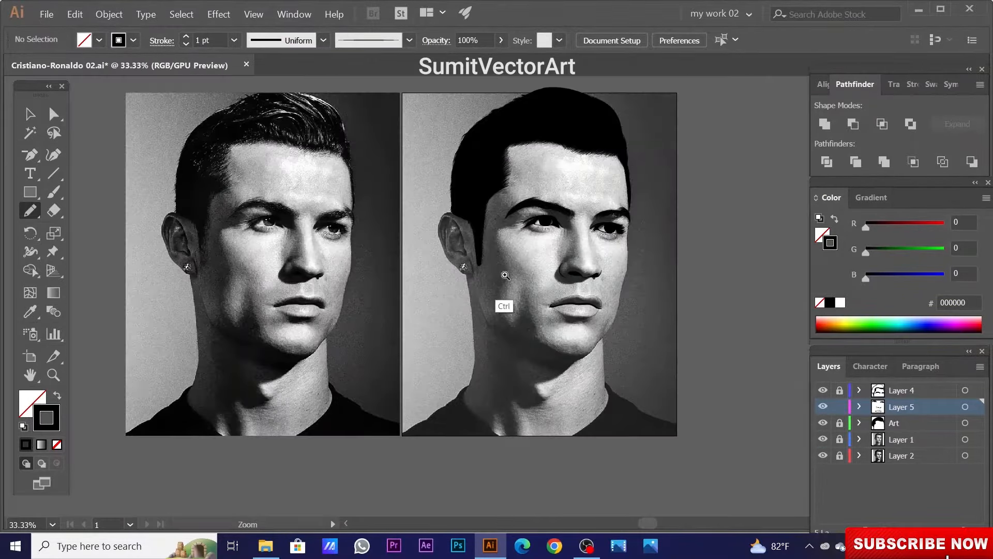
# Lock Layer 5, then unlock the Art layer and make it active for outlining the ear.
pyautogui.keyDown('ctrl'); pyautogui.click(505, 290); pyautogui.keyUp('ctrl')
pyautogui.keyDown('ctrl'); pyautogui.click(382, 318); pyautogui.keyUp('ctrl')
pyautogui.keyDown('ctrl'); pyautogui.click(458, 328); pyautogui.keyUp('ctrl')
pyautogui.click(840, 422)
pyautogui.click(839, 406)
pyautogui.click(900, 422)
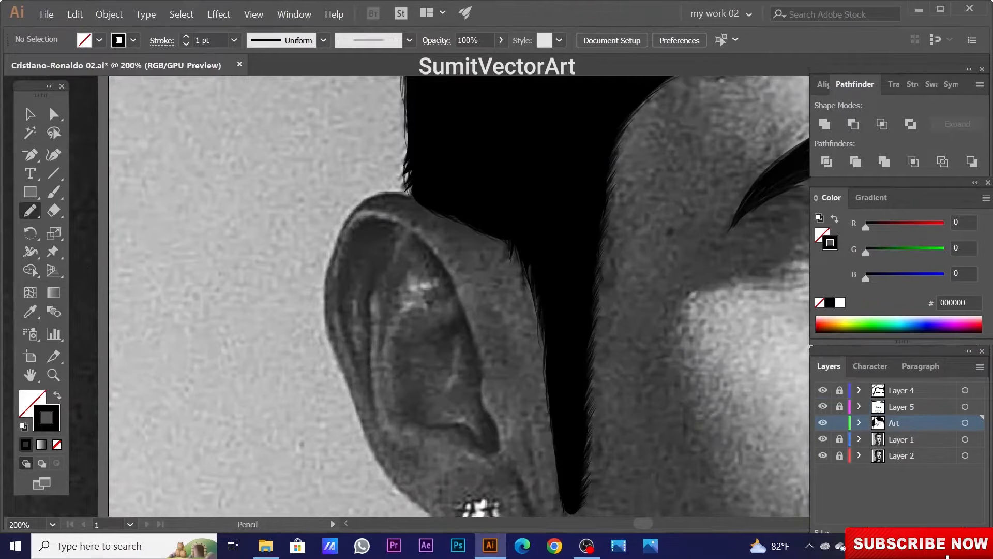
# Start a Pen path at the hairline above the left ear and place curved anchor points down the ear's outer edge.
pyautogui.press('p')
pyautogui.click(437, 189)
pyautogui.moveTo(358, 204); pyautogui.dragTo(339, 224)
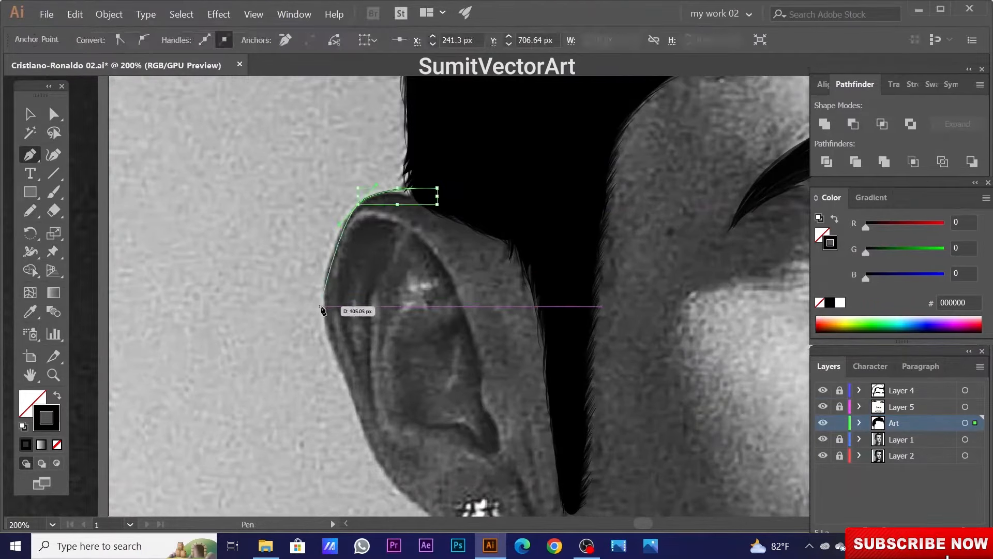
pyautogui.keyDown('ctrl'); pyautogui.click(408, 222); pyautogui.keyUp('ctrl')
pyautogui.scroll(-2, 377, 315)
pyautogui.click(365, 348)
pyautogui.scroll(-2, 365, 348)
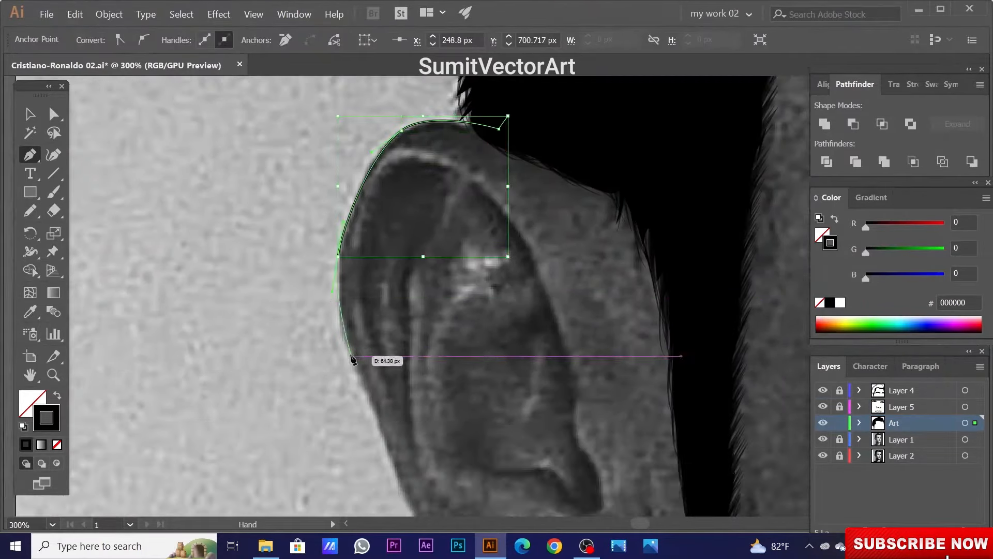
pyautogui.click(355, 354)
pyautogui.scroll(-2, 355, 354)
pyautogui.click(355, 359)
pyautogui.scroll(-2, 355, 359)
pyautogui.click(348, 354)
# Continue the Pen path down the ear's outer edge, around the earlobe and down the left side of the neck.
pyautogui.scroll(-2, 348, 355)
pyautogui.scroll(-2, 366, 361)
pyautogui.click(427, 393)
pyautogui.scroll(-4, 427, 393)
pyautogui.click(421, 406)
pyautogui.scroll(-1, 421, 406)
pyautogui.scroll(-4, 417, 378)
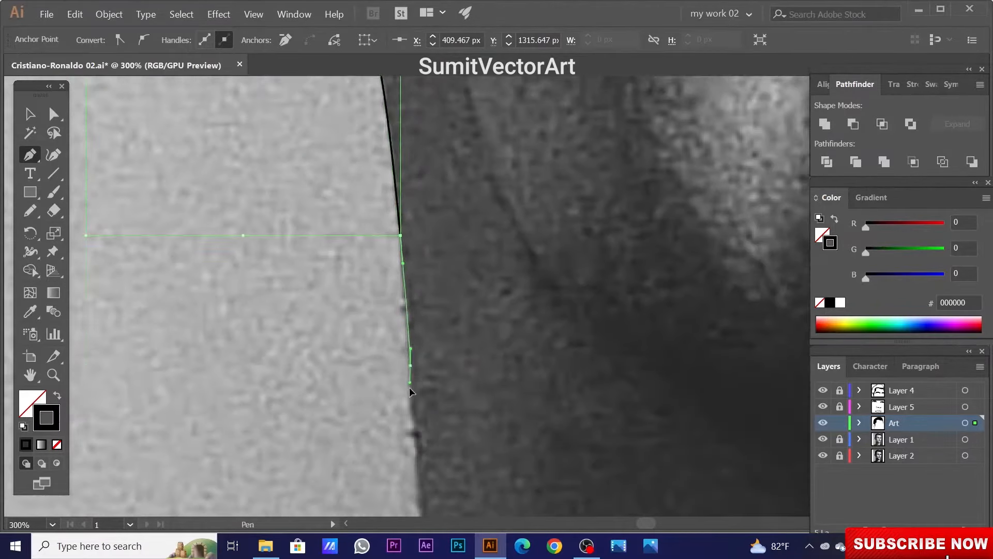
pyautogui.click(404, 317)
# Extend the path along the left collar curve to the photo's bottom edge and across it to the right collar.
pyautogui.scroll(-3, 421, 348)
pyautogui.scroll(-2, 424, 341)
pyautogui.scroll(-1, 426, 333)
pyautogui.moveTo(468, 306); pyautogui.dragTo(472, 339)
pyautogui.scroll(-2, 455, 333)
pyautogui.hscroll(3, 516, 392)
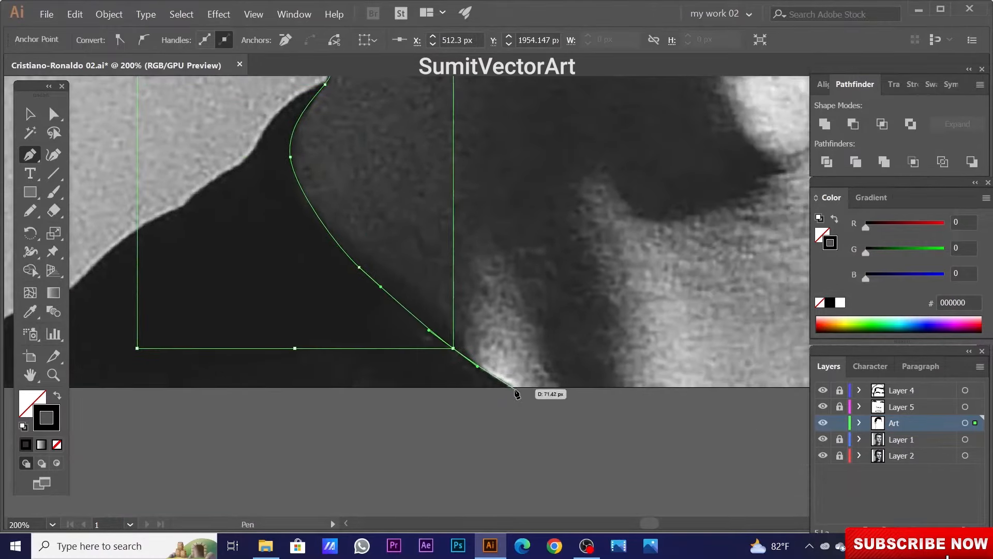
pyautogui.moveTo(517, 393); pyautogui.dragTo(226, 418)
pyautogui.hscroll(2, 362, 424)
pyautogui.click(471, 430)
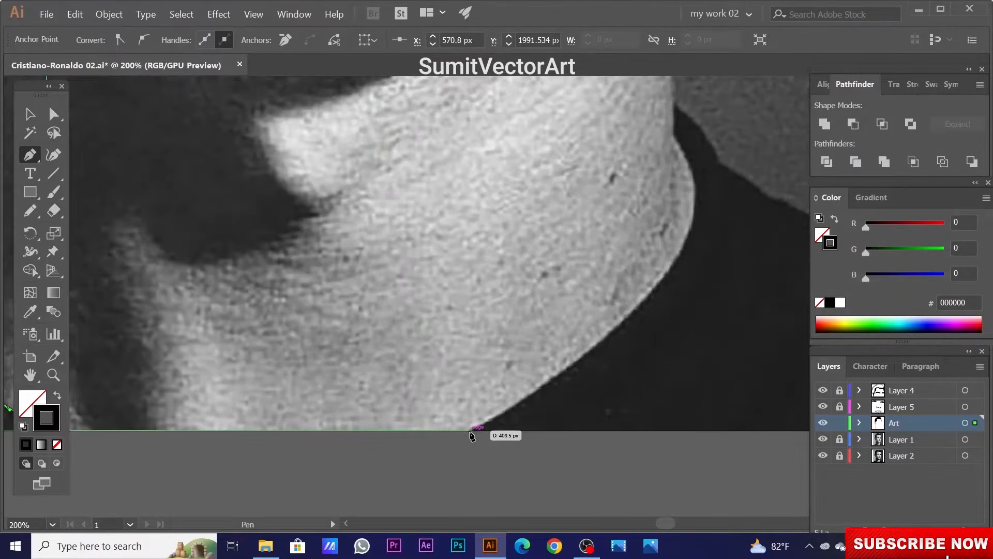
# Continue the path up the right collar curve and along the right side of the neck towards the jaw.
pyautogui.hscroll(2, 628, 318)
pyautogui.scroll(2, 628, 318)
pyautogui.click(621, 316)
pyautogui.scroll(2, 667, 223)
pyautogui.moveTo(596, 257); pyautogui.dragTo(578, 235)
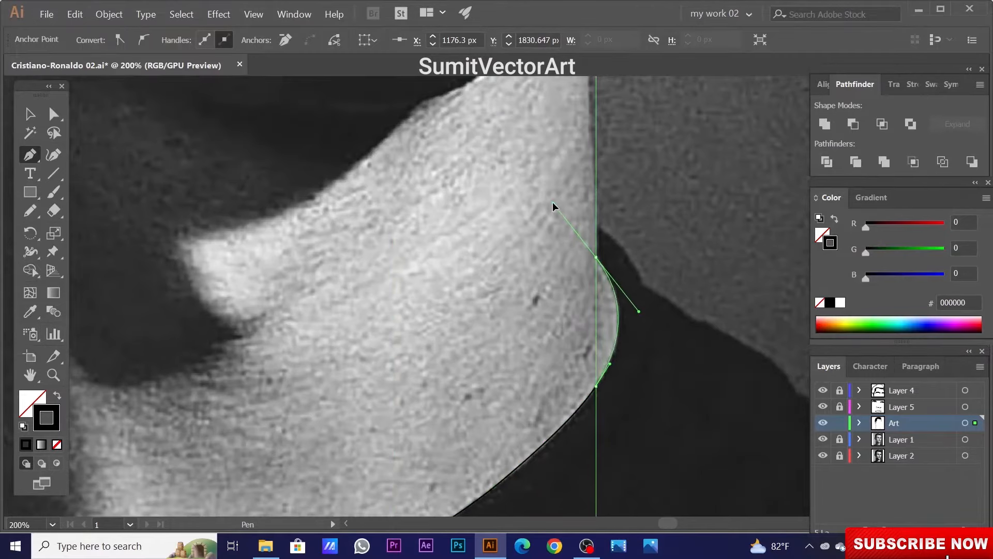
pyautogui.scroll(6, 553, 205)
pyautogui.hscroll(2, 553, 206)
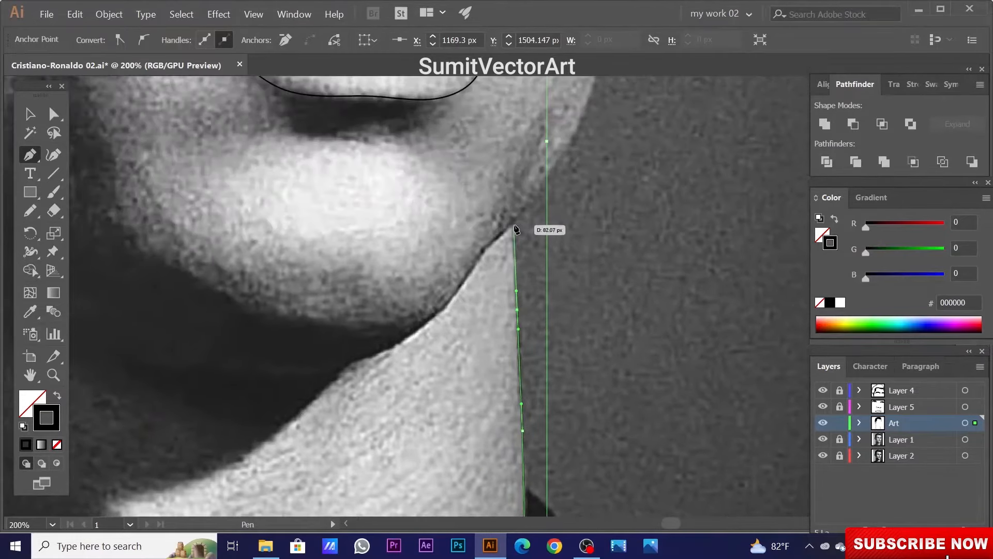
# Trace the path from the neck along the right side of the jaw up to the height of the mouth.
pyautogui.scroll(3, 507, 243)
pyautogui.hscroll(2, 507, 244)
pyautogui.scroll(2, 465, 233)
pyautogui.hscroll(2, 466, 232)
pyautogui.scroll(3, 447, 264)
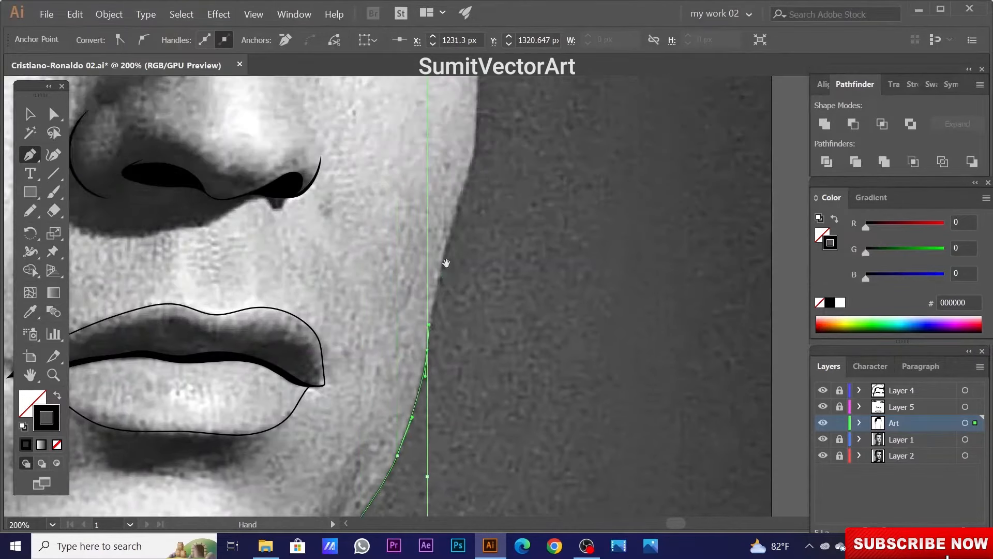
# Trace the right cheek's contour up past the eye to the hair and finish the face outline path.
pyautogui.moveTo(449, 233); pyautogui.dragTo(455, 213)
pyautogui.moveTo(474, 157); pyautogui.dragTo(475, 137)
pyautogui.moveTo(485, 105); pyautogui.dragTo(450, 205)
pyautogui.moveTo(446, 163); pyautogui.dragTo(451, 201)
pyautogui.moveTo(455, 140); pyautogui.dragTo(449, 217)
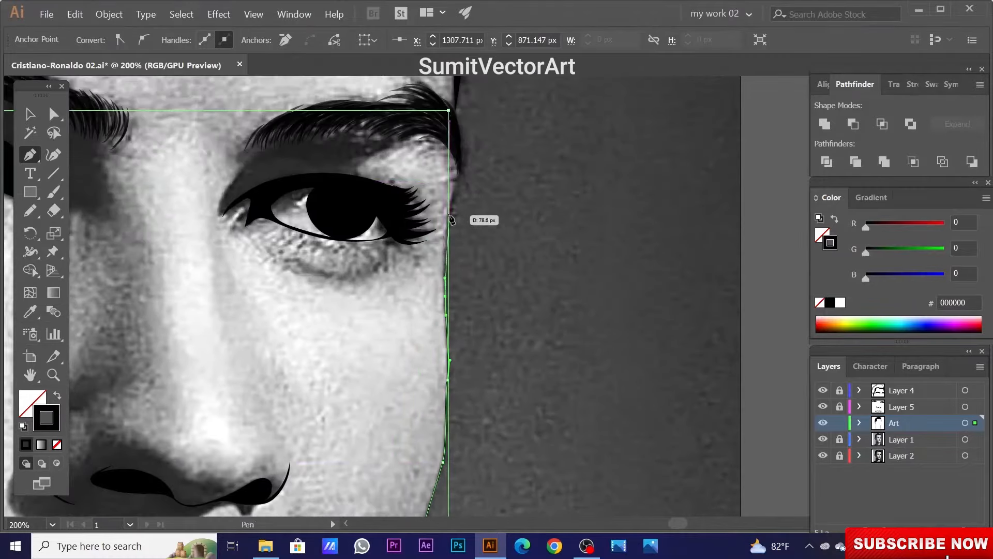
pyautogui.scroll(3, 455, 220)
pyautogui.scroll(-3, 460, 178)
pyautogui.click(201, 491)
# Hide Layer 1 and set the stroke of the ear, neck and face outline to 3 pt.
pyautogui.hotkey('ctrl', 'alt', '0')
pyautogui.hotkey('ctrl', 'y')
pyautogui.hotkey('ctrl', 'shift', 'a')
pyautogui.press('v')
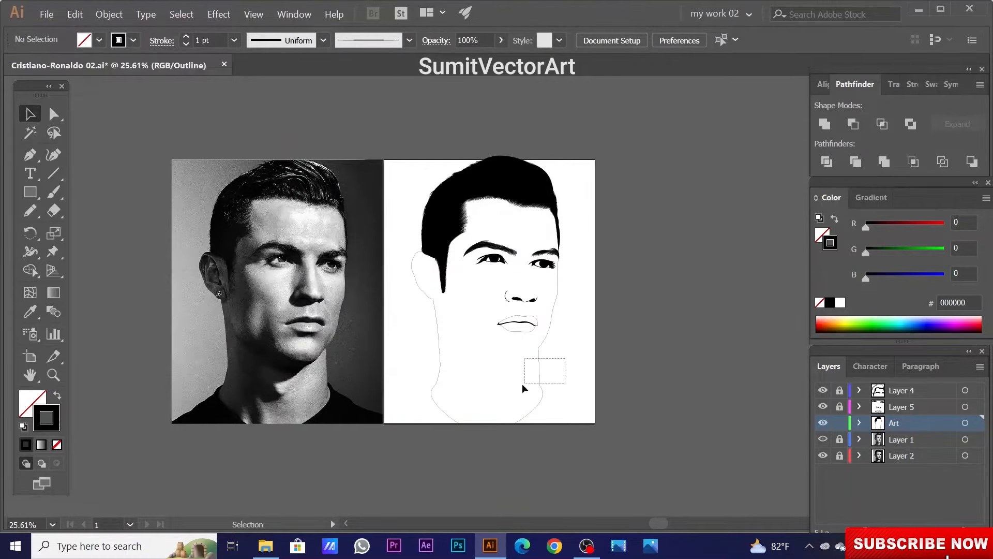
pyautogui.moveTo(523, 383); pyautogui.dragTo(523, 384)
pyautogui.click(234, 40)
pyautogui.click(251, 130)
pyautogui.click(650, 412)
pyautogui.hotkey('ctrl', 'y')
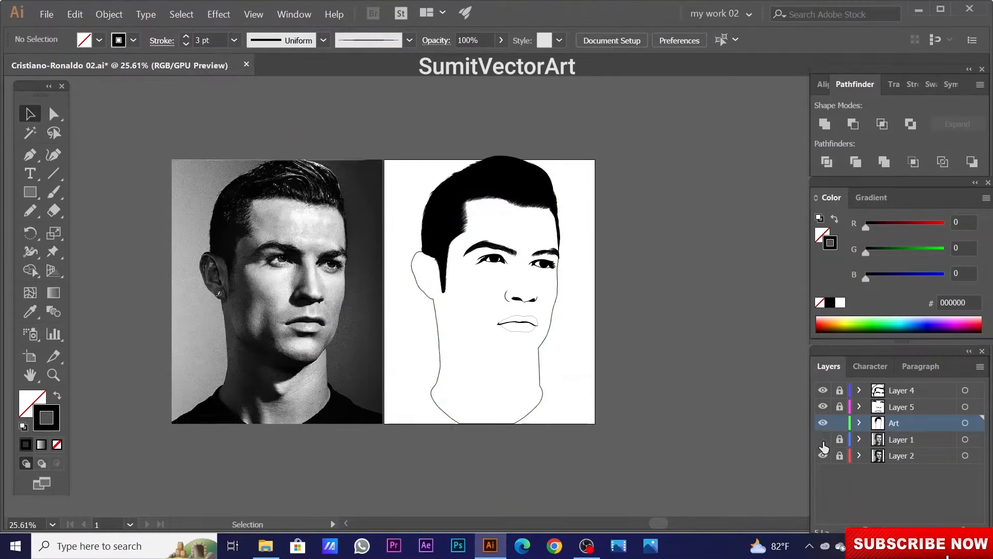
# Show Layer 1 again and trace the left shoulder of the shirt with the Pen tool from the neck to the bottom-left corner.
pyautogui.click(823, 439)
pyautogui.scroll(3, 588, 232)
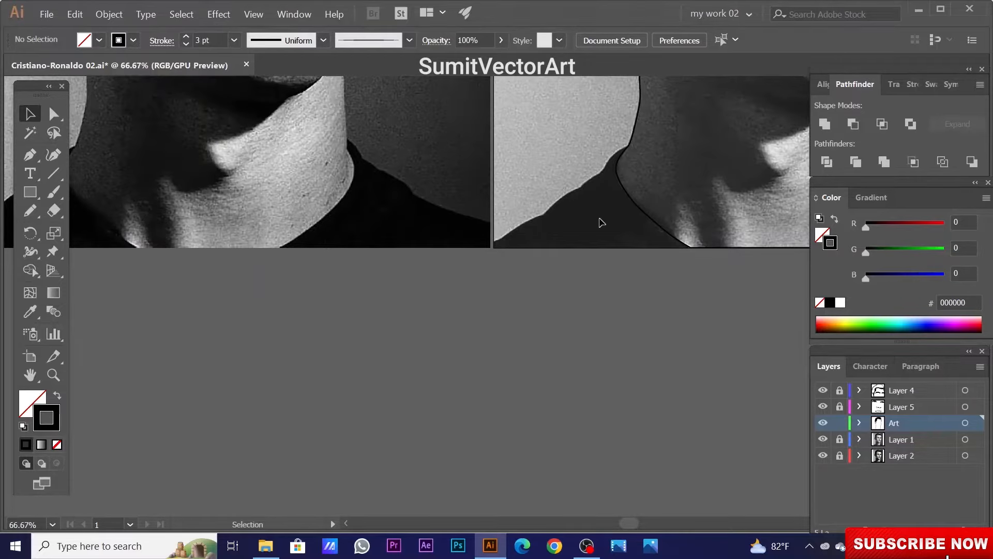
pyautogui.scroll(4, 601, 222)
pyautogui.press('p')
pyautogui.click(485, 267)
pyautogui.moveTo(408, 341)
pyautogui.mouseDown()
pyautogui.moveTo(387, 360)
pyautogui.moveTo(483, 286)
pyautogui.mouseUp()
pyautogui.click(397, 349)
pyautogui.click(409, 333)
pyautogui.click(373, 372)
pyautogui.moveTo(373, 372); pyautogui.dragTo(451, 316)
pyautogui.click(389, 343)
pyautogui.click(338, 378)
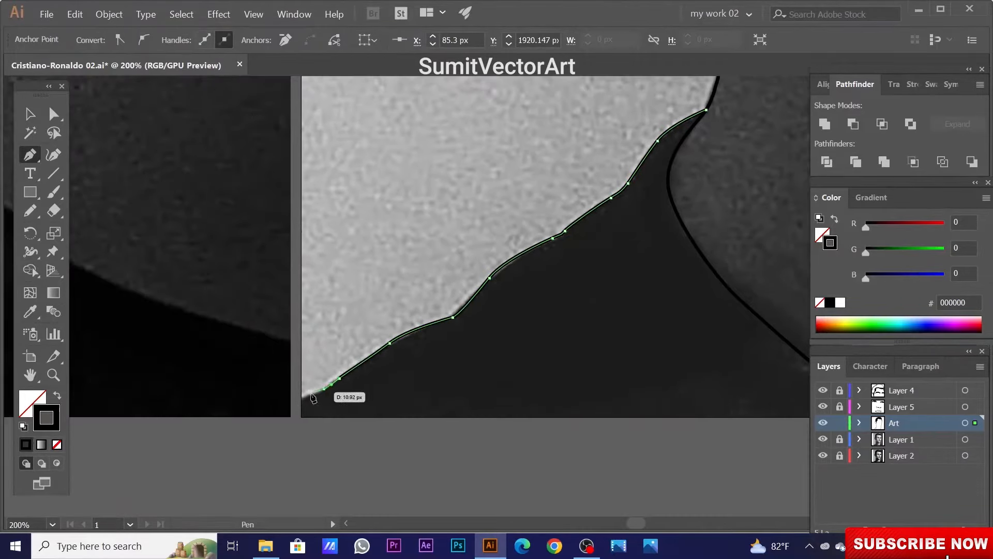
pyautogui.click(305, 414)
# Run the shirt path along the photo's bottom edge, trace the right shoulder up to the neck and close the shape.
pyautogui.scroll(-4, 566, 350)
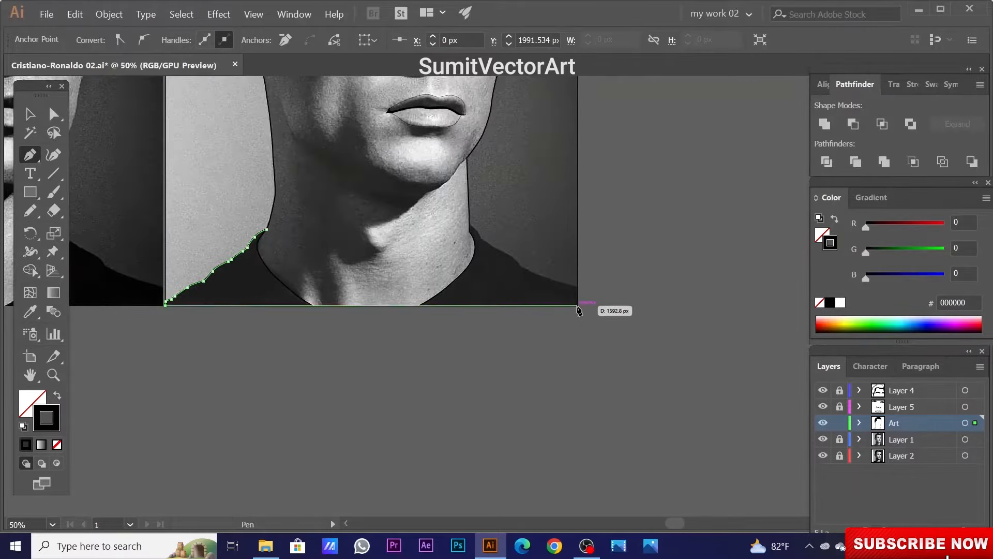
pyautogui.click(578, 305)
pyautogui.scroll(2, 567, 287)
pyautogui.click(420, 319)
pyautogui.scroll(2, 377, 307)
pyautogui.moveTo(508, 239); pyautogui.dragTo(487, 211)
pyautogui.moveTo(487, 210); pyautogui.dragTo(546, 264)
pyautogui.moveTo(507, 237); pyautogui.dragTo(489, 227)
pyautogui.click(466, 216)
pyautogui.moveTo(419, 181); pyautogui.dragTo(483, 267)
pyautogui.click(483, 268)
pyautogui.moveTo(469, 258)
pyautogui.mouseDown()
pyautogui.moveTo(463, 241)
pyautogui.moveTo(476, 258)
pyautogui.mouseUp()
pyautogui.moveTo(449, 240); pyautogui.dragTo(431, 240)
pyautogui.scroll(-4, 763, 338)
pyautogui.click(483, 319)
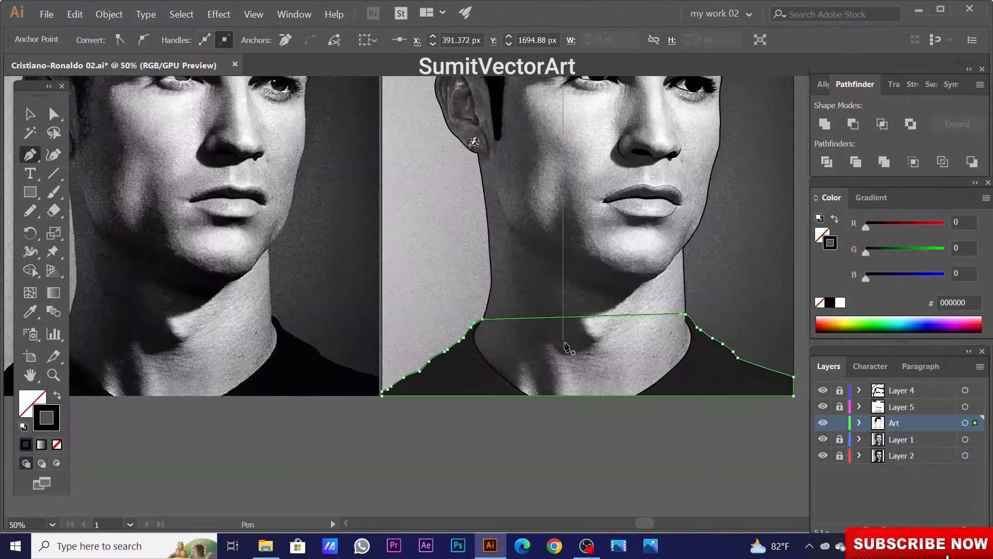
# Hide Layer 1 and swap the shirt's fill and stroke to make both shoulder areas solid black.
pyautogui.press('v')
pyautogui.click(697, 281)
pyautogui.scroll(-2, 647, 369)
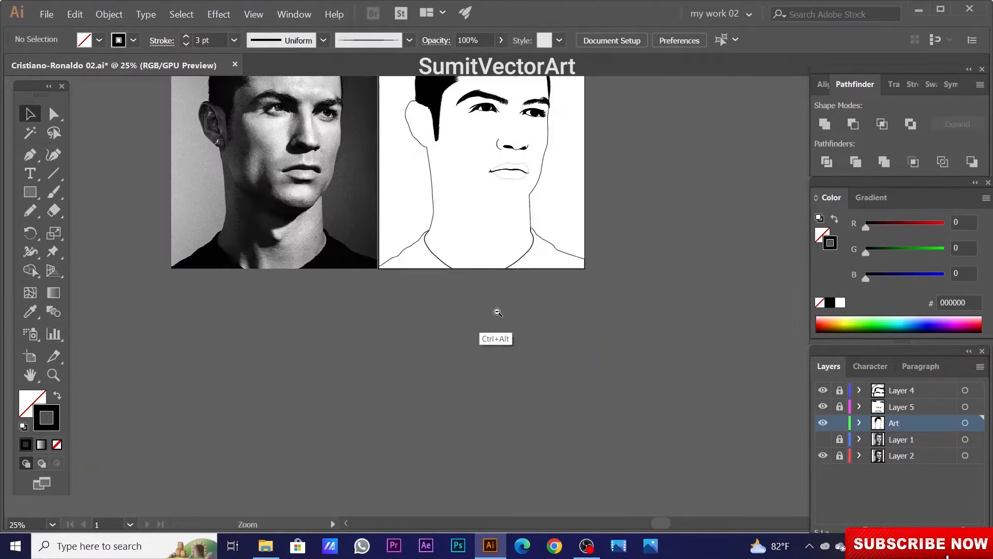
pyautogui.scroll(-2, 526, 375)
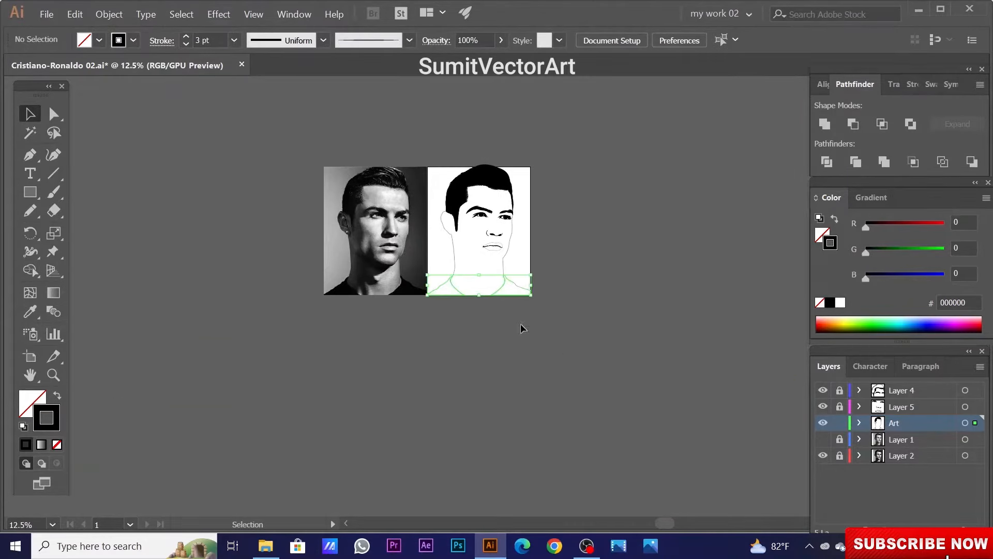
pyautogui.hotkey('shift', 'x')
pyautogui.click(588, 428)
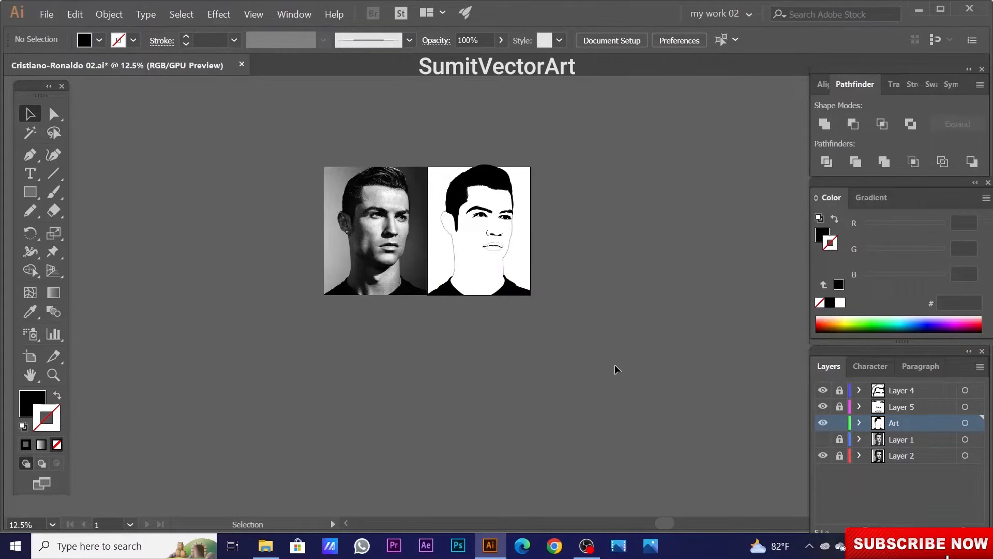
# Show Layer 1, lock the Art layer, then unlock Layer 5 and make it active for the ear details.
pyautogui.scroll(2, 479, 272)
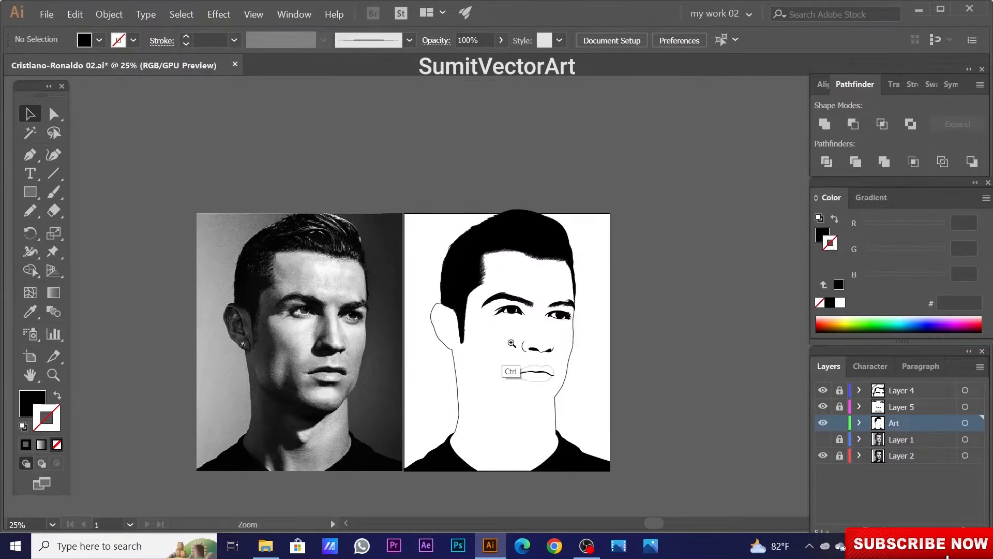
pyautogui.hotkey('ctrl', '-')
pyautogui.click(823, 439)
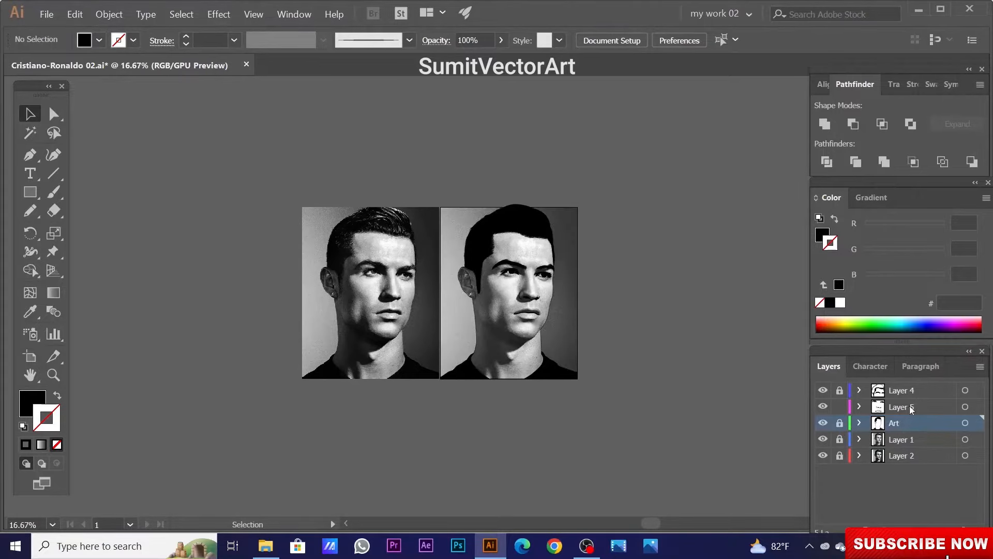
pyautogui.click(904, 407)
pyautogui.scroll(7, 467, 276)
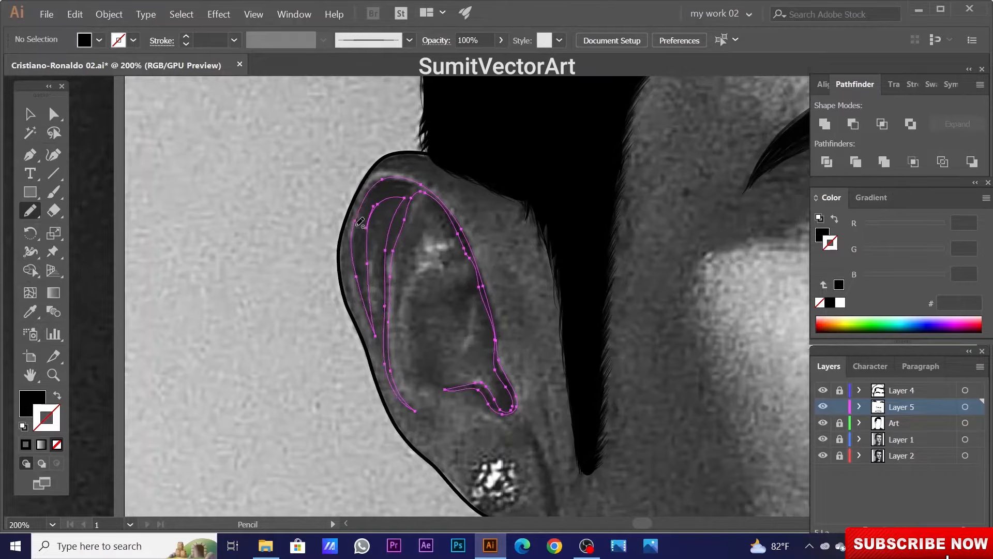
# Draw the ear's inner folds and the earlobe's inner edge as black-filled Pencil shapes without a stroke.
pyautogui.hotkey('ctrl', 'shift', 'z')
pyautogui.hotkey('ctrl', 'z')
pyautogui.hotkey('ctrl', 'shift', 'z')
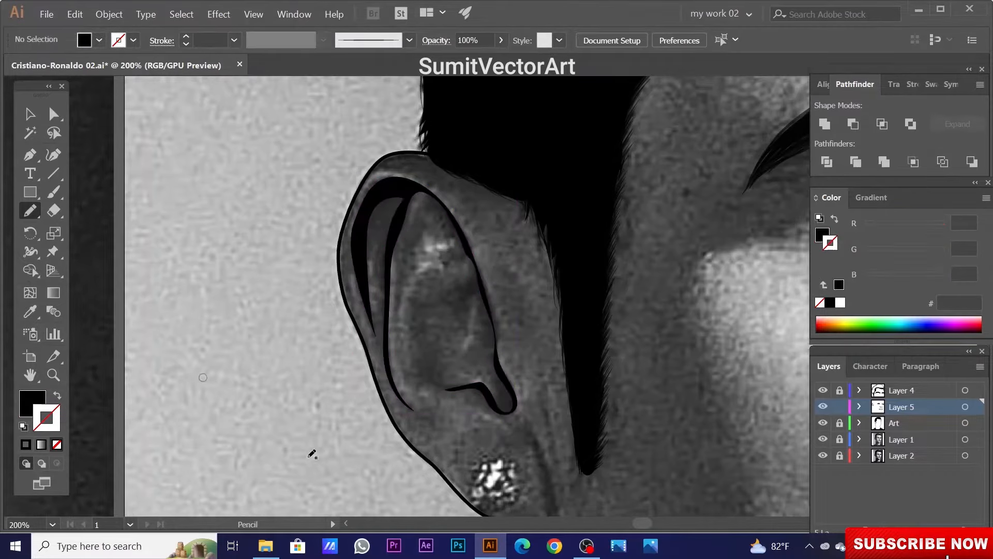
pyautogui.moveTo(532, 515); pyautogui.dragTo(404, 412)
pyautogui.scroll(4, 466, 359)
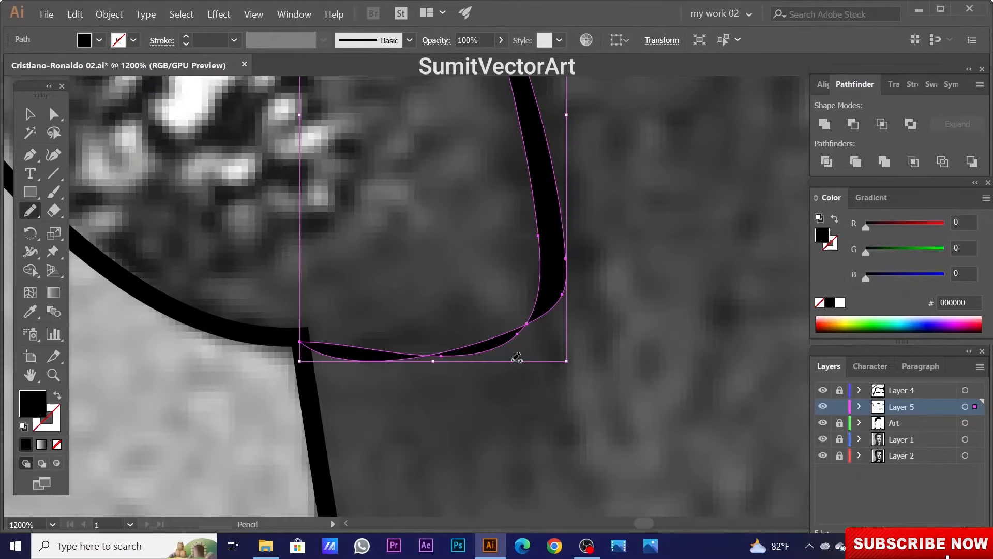
# Adjust the anchor points and handles of the earlobe shape to smooth its curve and join it to the ear outline.
pyautogui.press('a')
pyautogui.moveTo(441, 356)
pyautogui.mouseDown()
pyautogui.moveTo(448, 342)
pyautogui.moveTo(463, 352)
pyautogui.moveTo(551, 331)
pyautogui.mouseUp()
pyautogui.keyDown('ctrl'); pyautogui.click(458, 324); pyautogui.keyUp('ctrl')
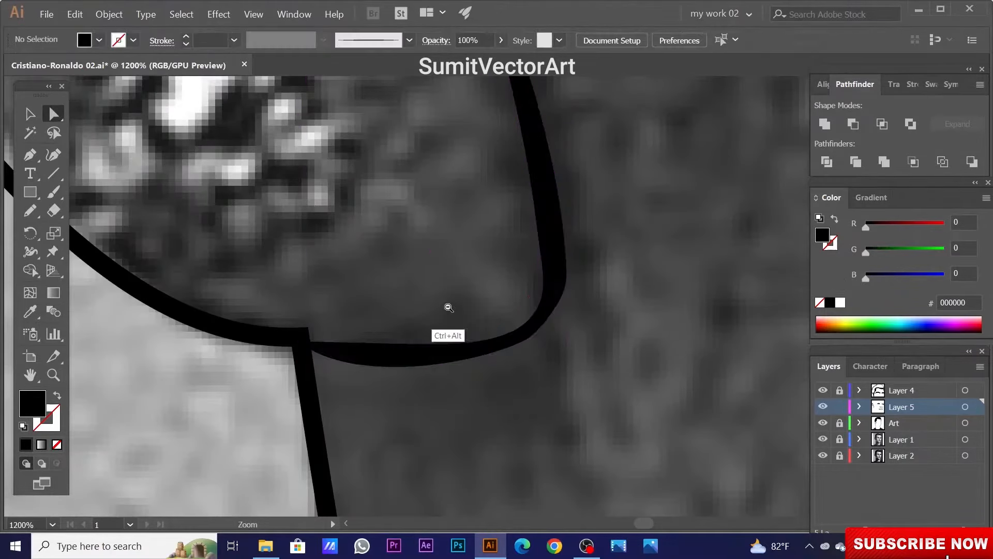
pyautogui.scroll(-5, 514, 263)
pyautogui.scroll(10, 514, 263)
pyautogui.click(385, 279)
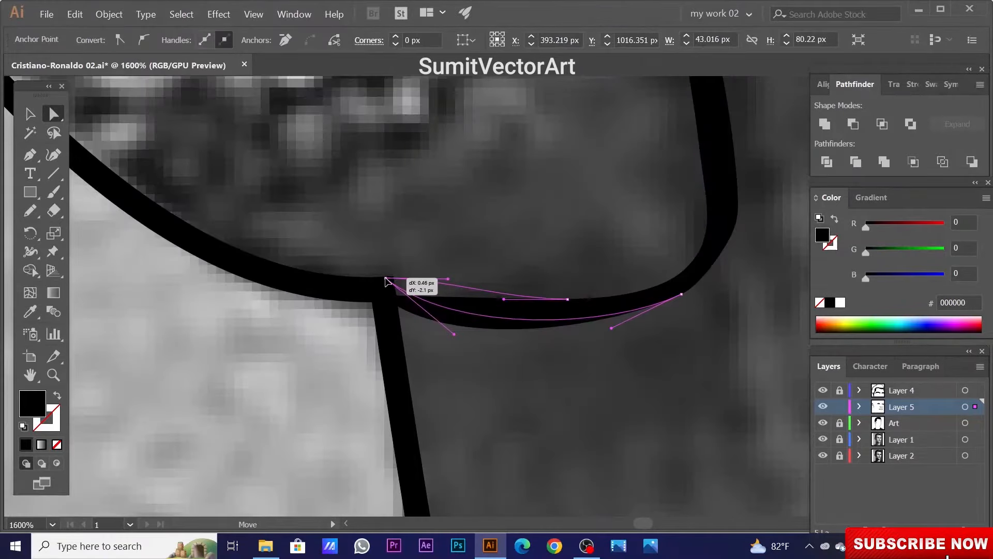
pyautogui.moveTo(414, 305); pyautogui.dragTo(453, 333)
pyautogui.keyDown('ctrl'); pyautogui.click(460, 354); pyautogui.keyUp('ctrl')
# Toggle Layer 1's visibility to compare the artwork with the photo, and examine the lips and lower face up close.
pyautogui.scroll(-15, 514, 295)
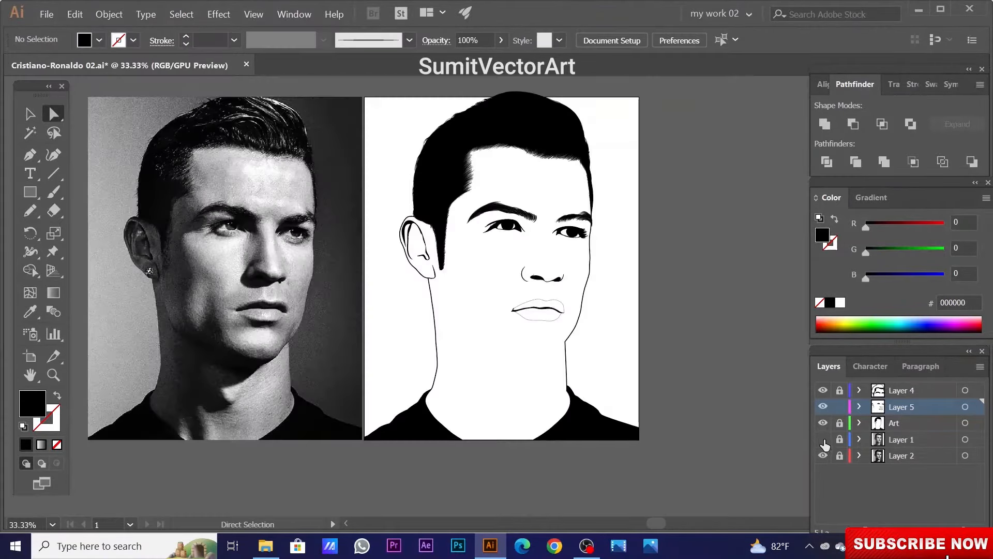
pyautogui.scroll(3, 518, 308)
pyautogui.keyDown('ctrl'); pyautogui.keyDown('alt'); pyautogui.click(503, 302); pyautogui.keyUp('alt'); pyautogui.keyUp('ctrl')
pyautogui.keyDown('ctrl'); pyautogui.keyDown('alt'); pyautogui.click(506, 313); pyautogui.keyUp('alt'); pyautogui.keyUp('ctrl')
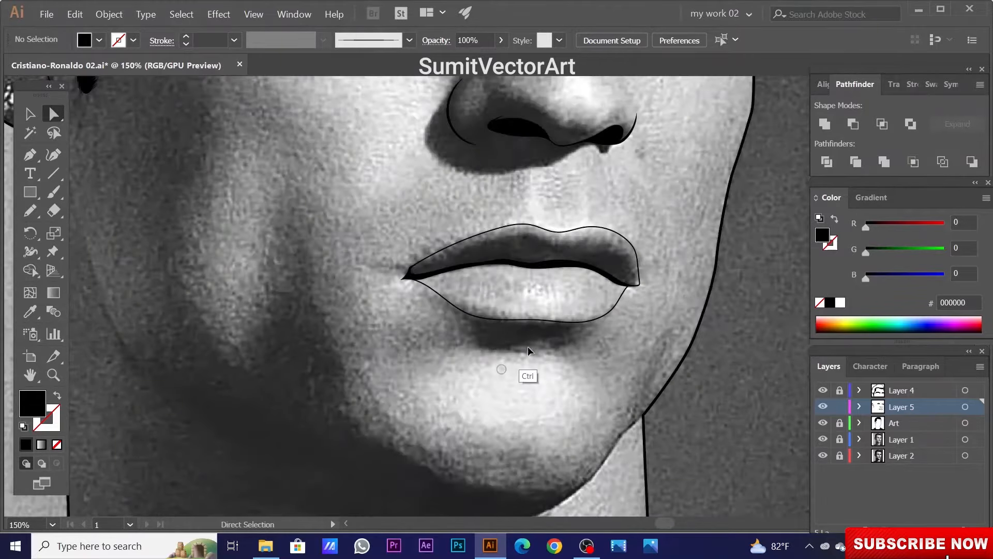
pyautogui.keyDown('ctrl'); pyautogui.keyDown('alt'); pyautogui.click(498, 365); pyautogui.keyUp('alt'); pyautogui.keyUp('ctrl')
pyautogui.keyDown('ctrl'); pyautogui.keyDown('alt'); pyautogui.click(496, 364); pyautogui.keyUp('alt'); pyautogui.keyUp('ctrl')
pyautogui.keyDown('ctrl'); pyautogui.keyDown('alt'); pyautogui.click(494, 367); pyautogui.keyUp('alt'); pyautogui.keyUp('ctrl')
pyautogui.moveTo(495, 347); pyautogui.dragTo(505, 379)
pyautogui.keyDown('ctrl'); pyautogui.keyDown('alt'); pyautogui.click(494, 338); pyautogui.keyUp('alt'); pyautogui.keyUp('ctrl')
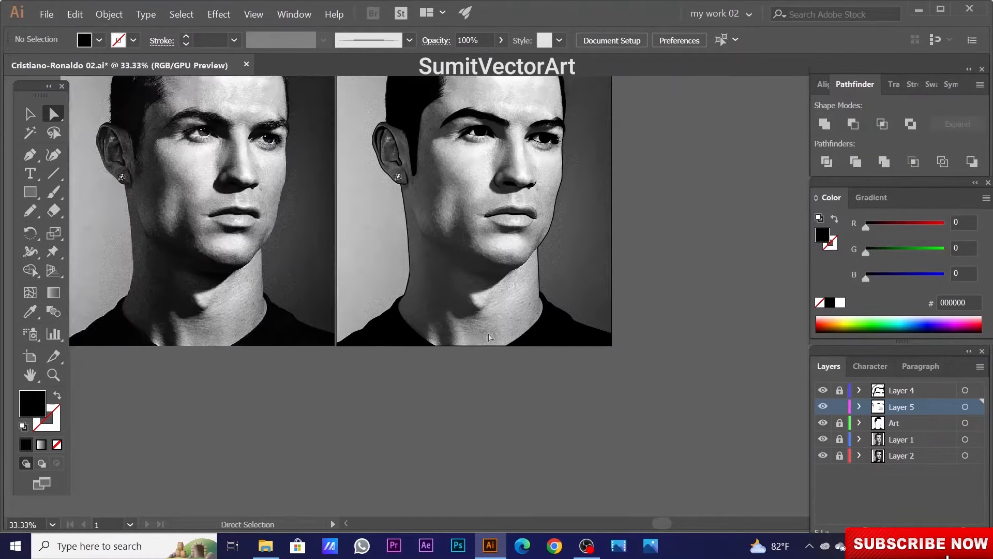
pyautogui.moveTo(494, 338); pyautogui.dragTo(515, 441)
# Lock Layer 5, unlock the Art layer and make it active, then toggle Layer 1 to check the portrait.
pyautogui.click(840, 406)
pyautogui.click(840, 422)
pyautogui.click(908, 429)
pyautogui.hotkey('ctrl', '-')
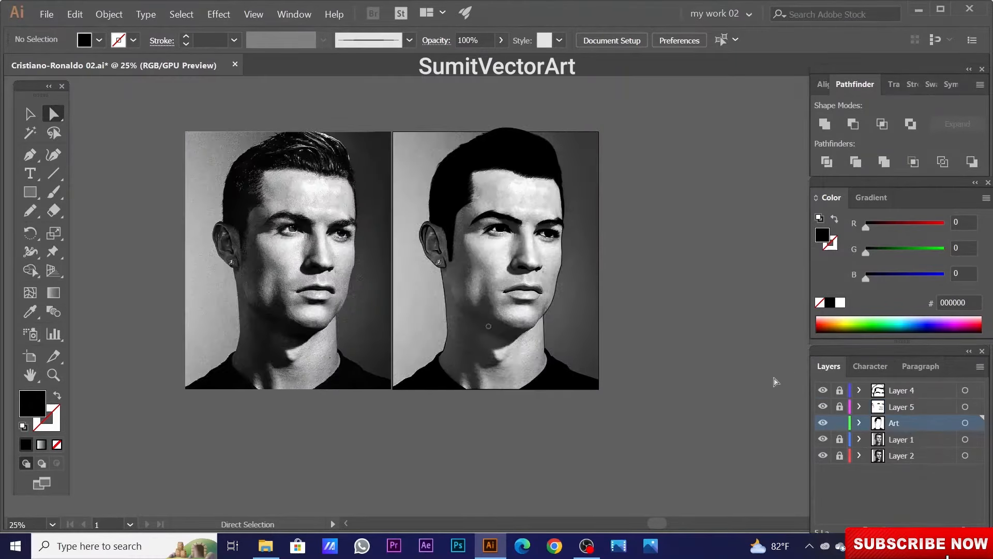
pyautogui.click(823, 439)
pyautogui.hotkey('ctrl', '-')
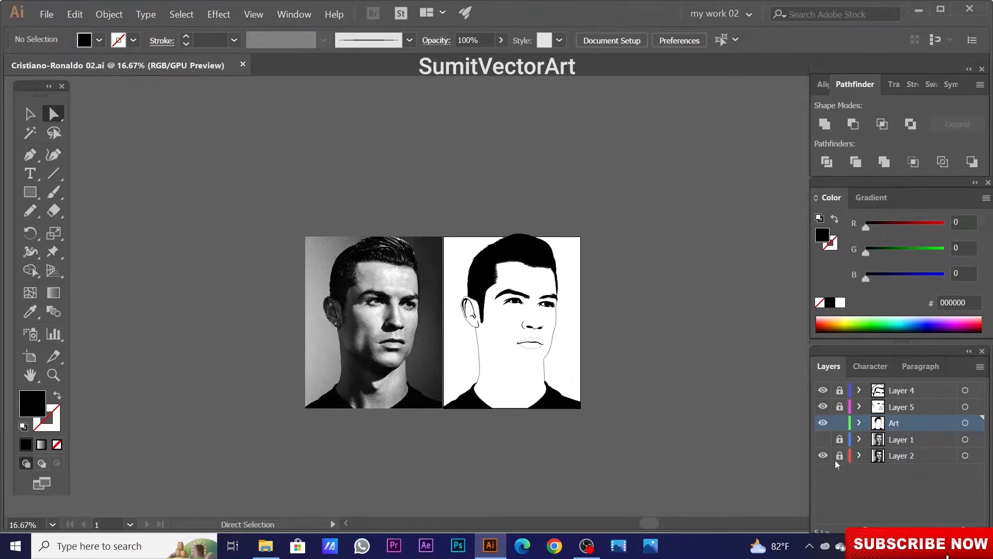
pyautogui.click(822, 439)
# Trace the jagged shadow contour around the left eye with the Pencil tool, from below the brow to the inner eye.
pyautogui.keyDown('ctrl'); pyautogui.click(565, 286); pyautogui.keyUp('ctrl')
pyautogui.keyDown('ctrl'); pyautogui.click(533, 306); pyautogui.keyUp('ctrl')
pyautogui.keyDown('ctrl'); pyautogui.click(534, 306); pyautogui.keyUp('ctrl')
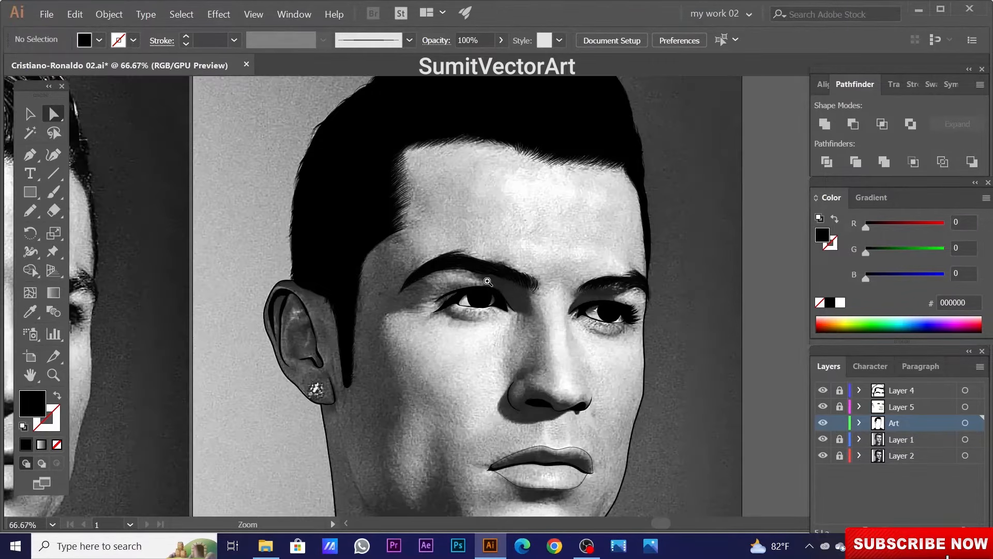
pyautogui.keyDown('ctrl'); pyautogui.click(485, 352); pyautogui.keyUp('ctrl')
pyautogui.keyDown('ctrl'); pyautogui.click(534, 338); pyautogui.keyUp('ctrl')
pyautogui.press('n')
pyautogui.keyDown('ctrl'); pyautogui.click(545, 381); pyautogui.keyUp('ctrl')
pyautogui.moveTo(545, 381); pyautogui.dragTo(585, 444)
pyautogui.moveTo(375, 188); pyautogui.dragTo(420, 202)
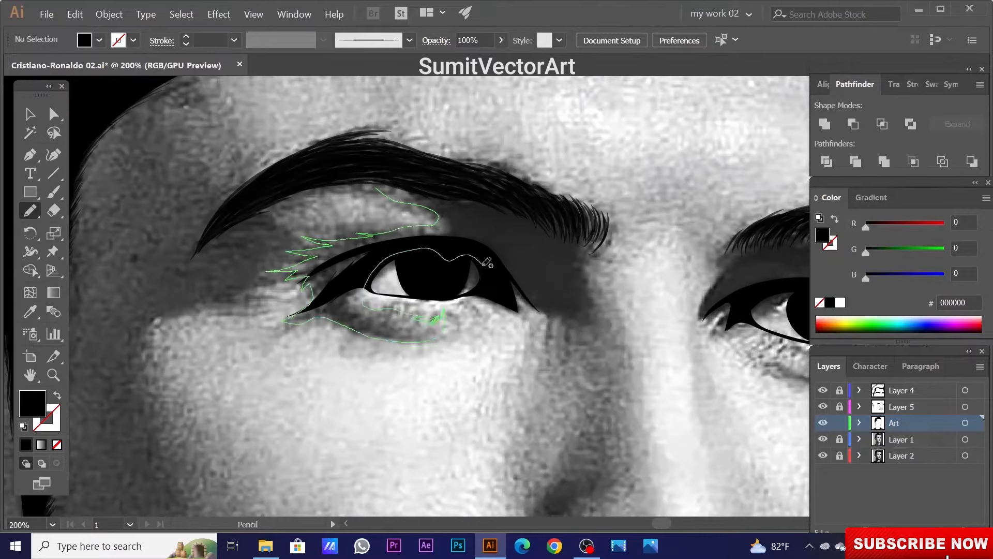
# Continue the Pencil contour down the nose's left side, beneath the nostrils and up its right side, outlining the bridge highlight.
pyautogui.scroll(-5, 517, 393)
pyautogui.moveTo(520, 370)
pyautogui.mouseDown()
pyautogui.moveTo(517, 393)
pyautogui.moveTo(513, 338)
pyautogui.mouseUp()
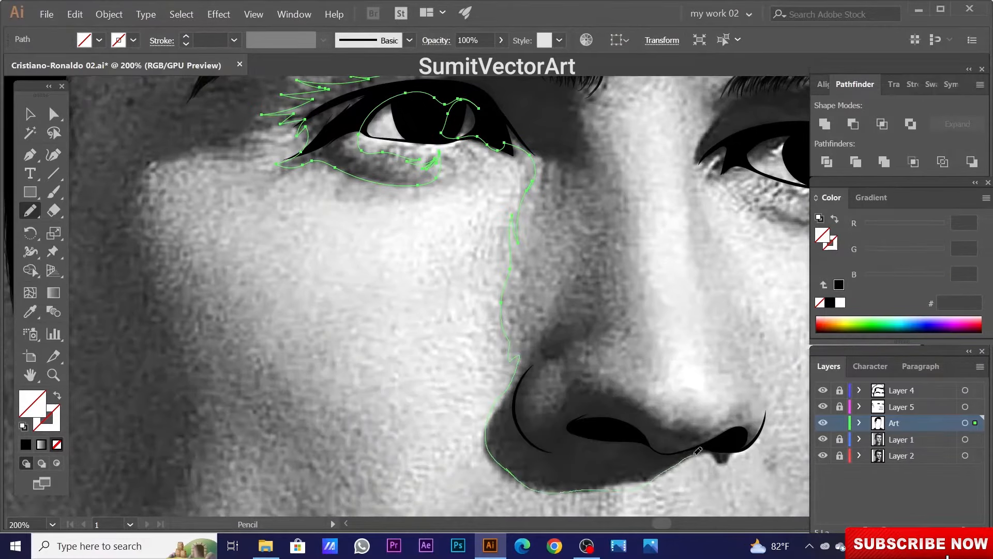
pyautogui.moveTo(697, 452); pyautogui.dragTo(735, 460)
pyautogui.hotkey('ctrl', '-')
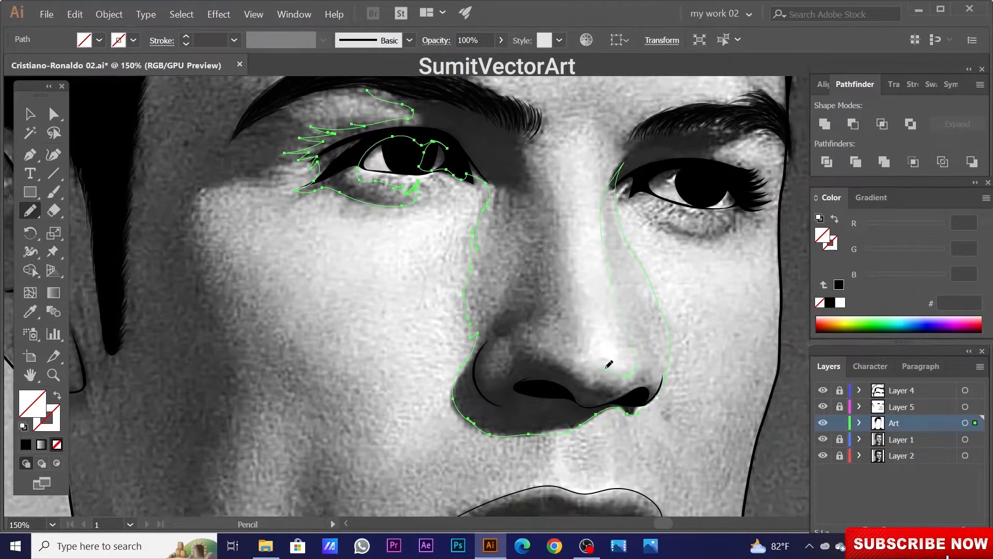
# Extend the shadow contour from the right eye's inner corner over the brow area and along the left eyebrow's upper edge.
pyautogui.moveTo(670, 125); pyautogui.dragTo(692, 223)
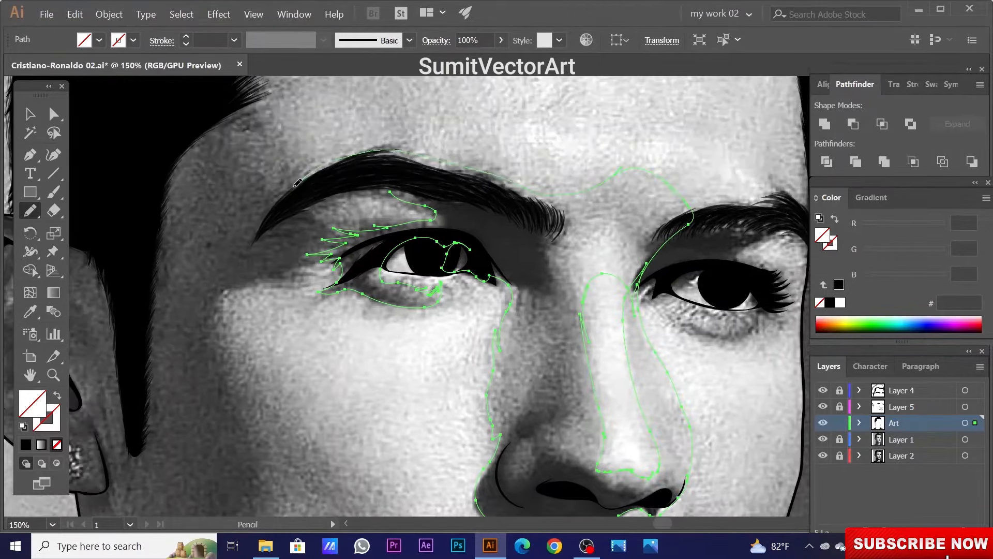
pyautogui.hotkey('ctrl', '-')
pyautogui.hotkey('ctrl', '-')
pyautogui.hotkey('ctrl', '-')
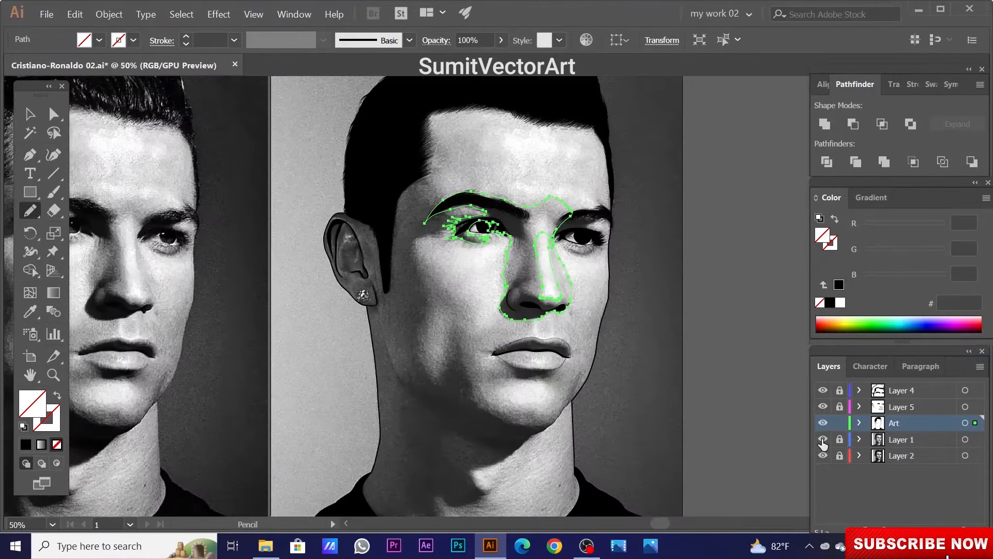
# Hide Layer 1 and fill the traced eye and nose shadow shape with black (000000).
pyautogui.click(823, 440)
pyautogui.press('i')
pyautogui.click(766, 321)
pyautogui.click(830, 303)
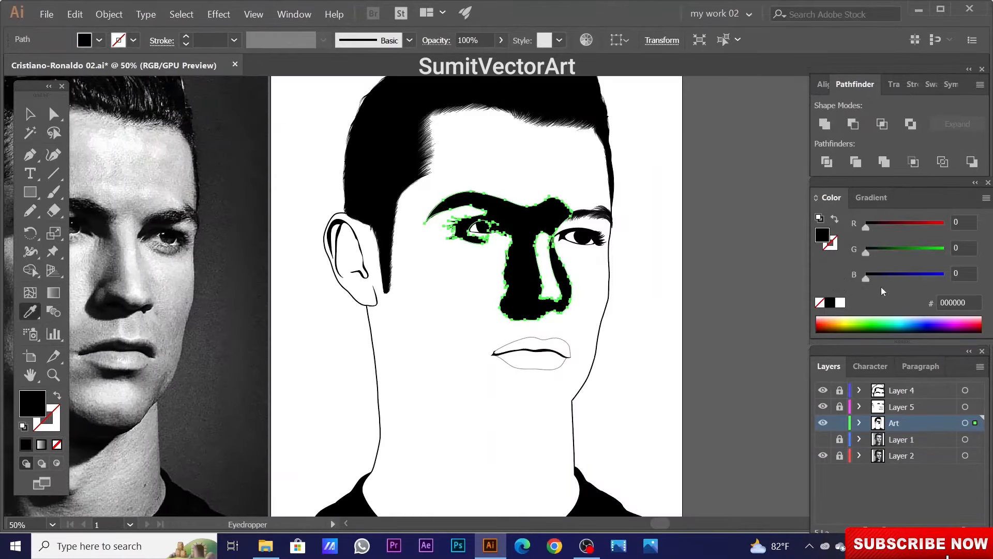
# Switch the color sliders to HSB and lighten the eye and nose shadow's fill to about 8% saturation and 92.94% brightness.
pyautogui.click(986, 198)
pyautogui.click(888, 244)
pyautogui.moveTo(865, 278); pyautogui.dragTo(912, 278)
pyautogui.moveTo(866, 252); pyautogui.dragTo(870, 253)
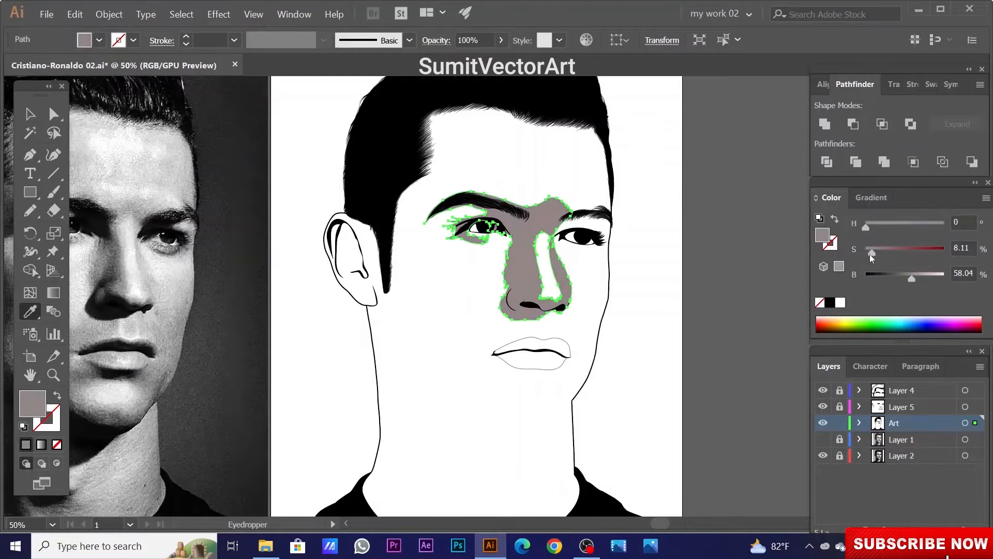
pyautogui.hotkey('ctrl', 'shift', 'a')
pyautogui.hotkey('ctrl', 'z')
pyautogui.moveTo(911, 279); pyautogui.dragTo(940, 279)
pyautogui.hotkey('ctrl', 'shift', 'a')
# Neutralize the eye and nose shadow's fill by setting its saturation to 0% and brightness to 85.88%.
pyautogui.hotkey('ctrl', '-')
pyautogui.click(512, 276)
pyautogui.keyDown('ctrl'); pyautogui.click(494, 290); pyautogui.keyUp('ctrl')
pyautogui.keyDown('ctrl'); pyautogui.click(670, 358); pyautogui.keyUp('ctrl')
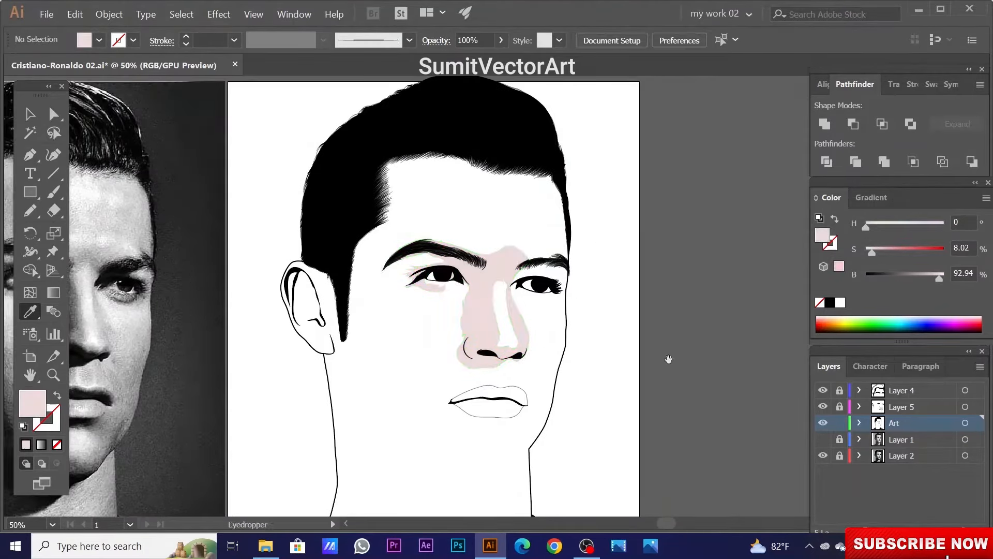
pyautogui.moveTo(670, 358); pyautogui.dragTo(688, 355)
pyautogui.keyDown('ctrl'); pyautogui.click(502, 295); pyautogui.keyUp('ctrl')
pyautogui.moveTo(871, 252); pyautogui.dragTo(865, 253)
pyautogui.keyDown('ctrl'); pyautogui.click(670, 351); pyautogui.keyUp('ctrl')
pyautogui.hotkey('ctrl', 'z')
pyautogui.hotkey('ctrl', 'shift', 'z')
pyautogui.hotkey('ctrl', 'z')
pyautogui.moveTo(939, 279); pyautogui.dragTo(933, 278)
pyautogui.hotkey('ctrl', 'shift', 'a')
# Fill the face, ear and neck base path with light grey at 92.94% brightness and place it behind the features.
pyautogui.hotkey('ctrl', '-')
pyautogui.hotkey('ctrl', 'z')
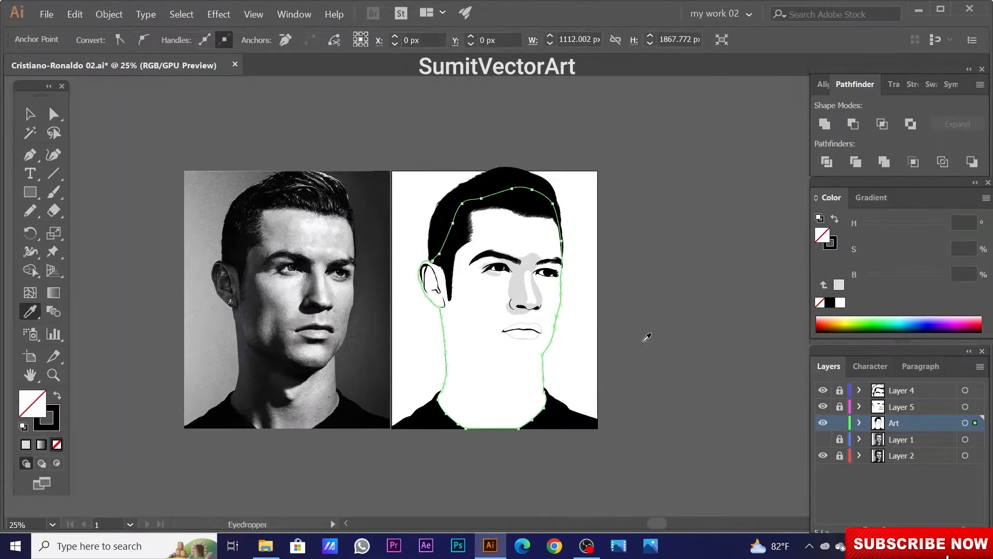
pyautogui.hotkey('ctrl', 'z')
pyautogui.hotkey('ctrl', 'z')
pyautogui.hotkey('ctrl', 'z')
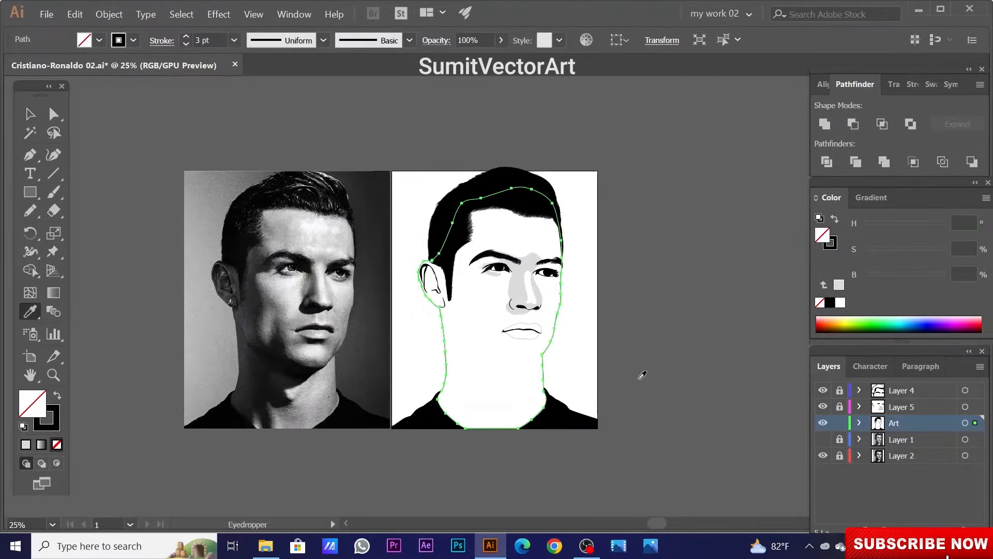
pyautogui.press('i')
pyautogui.click(522, 289)
pyautogui.rightClick(506, 266)
pyautogui.moveTo(538, 440)
pyautogui.click(682, 478)
pyautogui.hotkey('ctrl', '+')
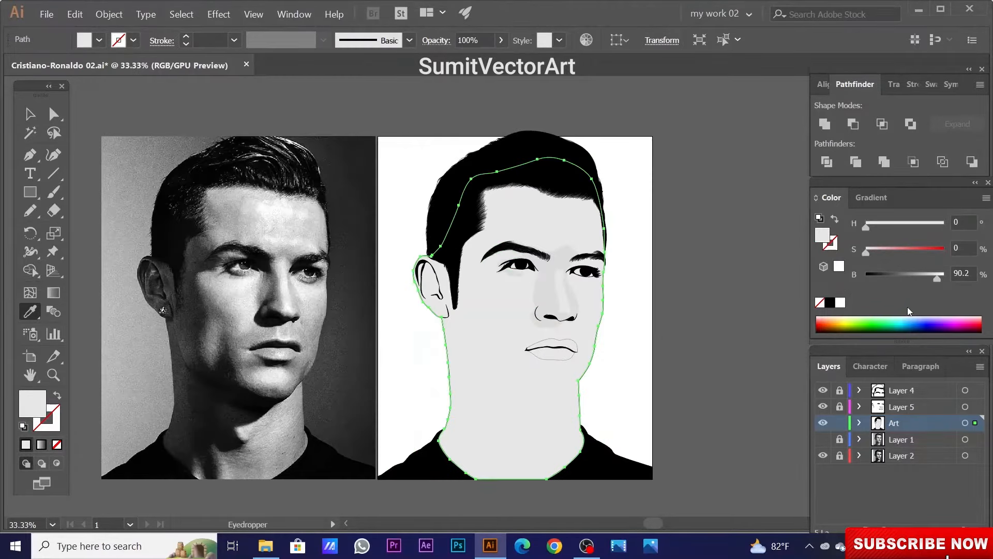
pyautogui.keyDown('ctrl'); pyautogui.click(708, 356); pyautogui.keyUp('ctrl')
# Show Layer 1 and trace a Pencil contour around the head and the forehead, cheek, mouth, chin and neck highlights in outline view.
pyautogui.click(822, 439)
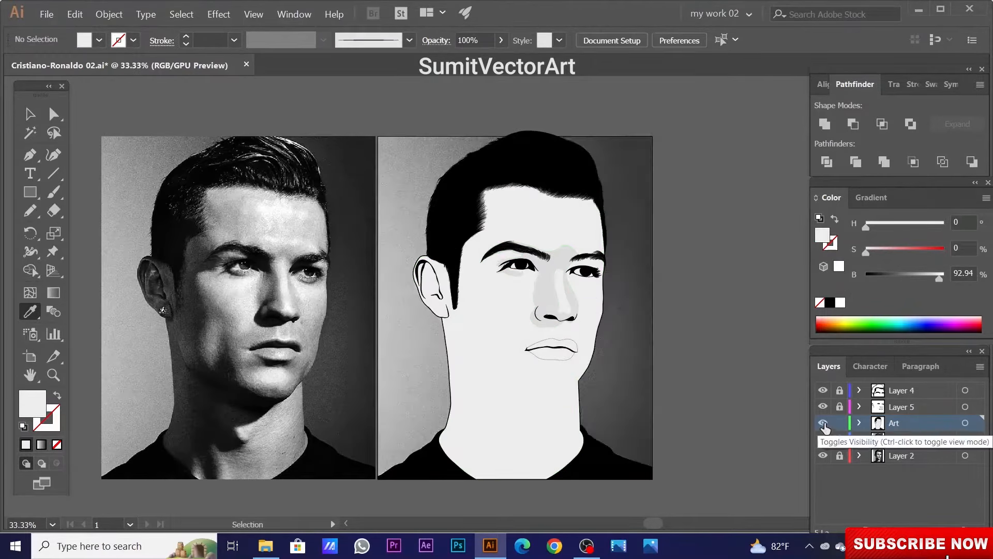
pyautogui.hotkey('ctrl', 'y')
pyautogui.press('n')
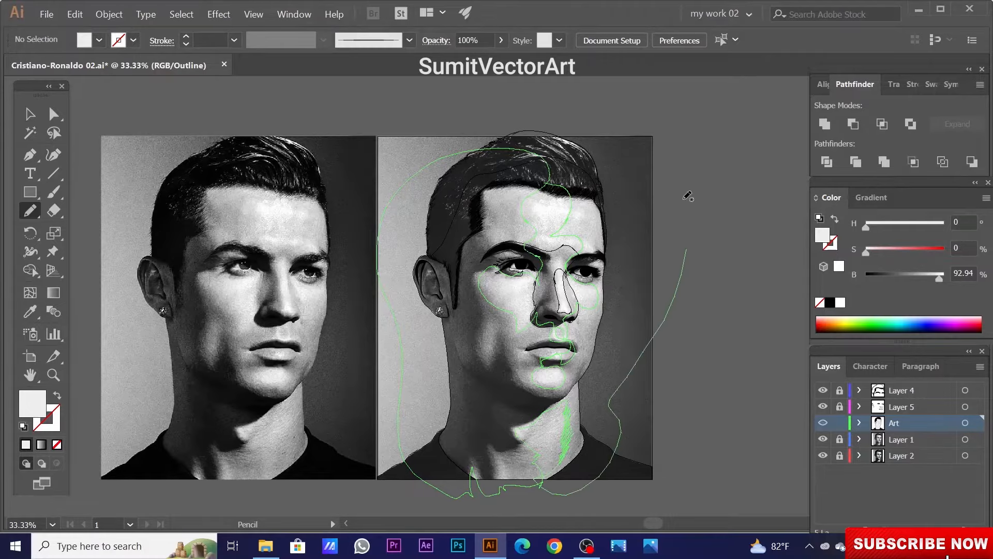
# Crop the traced contour to the face base shape and fill it with the nose shadow's grey at 85.88% brightness.
pyautogui.keyDown('ctrl'); pyautogui.click(540, 177); pyautogui.keyUp('ctrl')
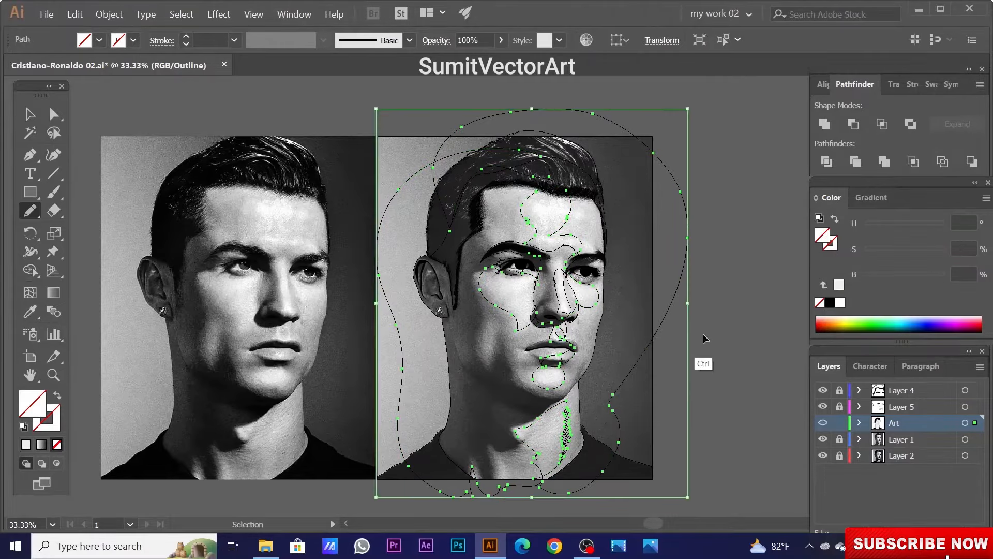
pyautogui.keyDown('ctrl'); pyautogui.keyDown('shift'); pyautogui.click(693, 228); pyautogui.keyUp('shift'); pyautogui.keyUp('ctrl')
pyautogui.hotkey('ctrl', 'y')
pyautogui.press('i')
pyautogui.click(543, 290)
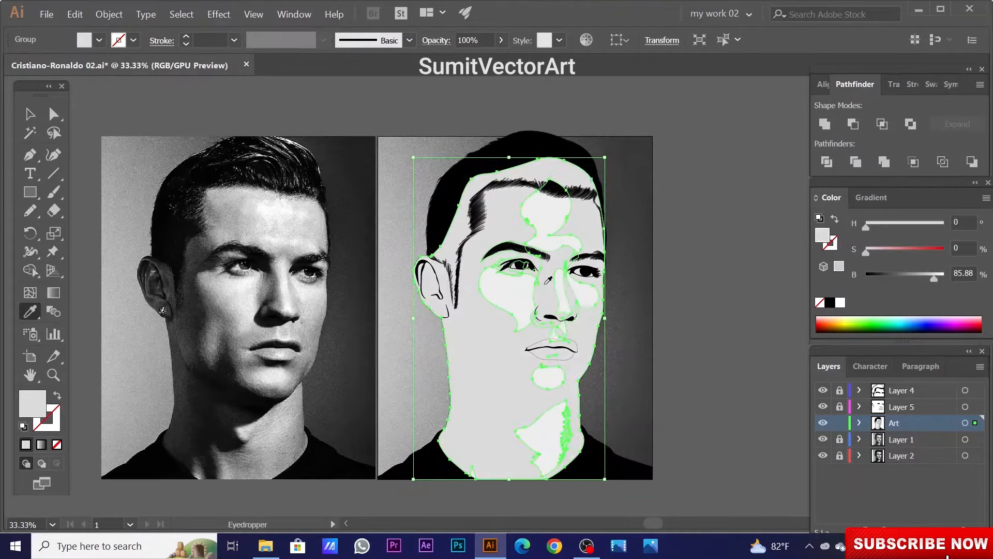
# Send the grey mid-tone group backward behind the facial features, hide Layer 1 and save the document.
pyautogui.rightClick(540, 277)
pyautogui.click(693, 446)
pyautogui.keyDown('ctrl'); pyautogui.click(696, 366); pyautogui.keyUp('ctrl')
pyautogui.press('v')
pyautogui.rightClick(506, 344)
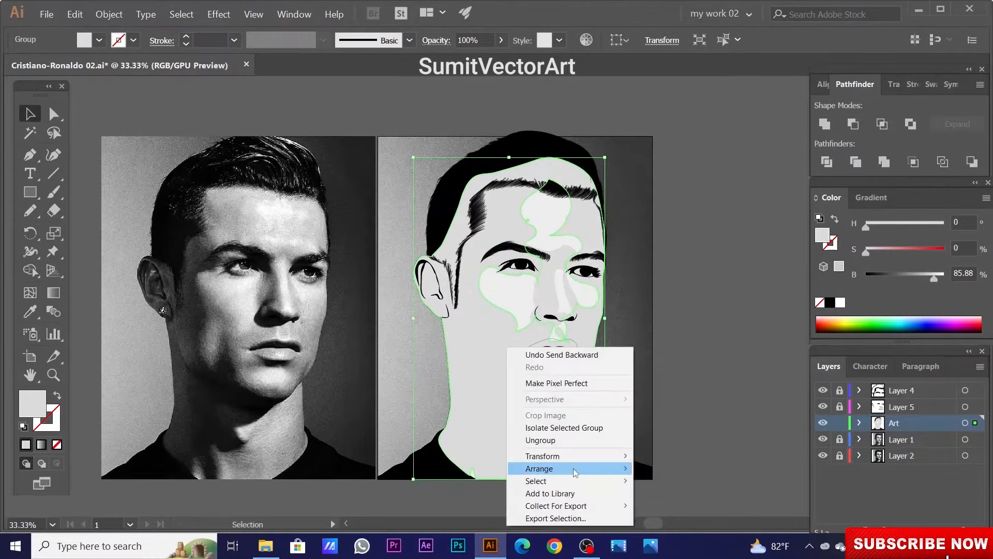
pyautogui.click(672, 491)
pyautogui.click(706, 384)
pyautogui.hotkey('ctrl', '-')
pyautogui.click(822, 439)
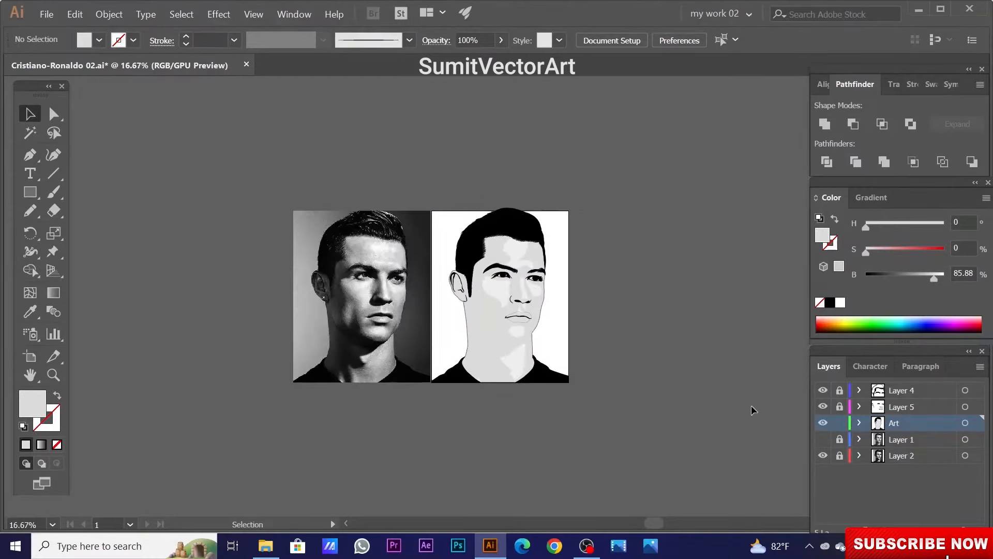
pyautogui.hotkey('ctrl', 's')
# Show Layer 1 in outline view and adjust the curve anchors of the highlight between the nose and upper lip.
pyautogui.hotkey('ctrl', '+')
pyautogui.moveTo(610, 312); pyautogui.dragTo(653, 320)
pyautogui.click(822, 439)
pyautogui.hotkey('ctrl', 'y')
pyautogui.hotkey('ctrl', '+')
pyautogui.hotkey('ctrl', '+')
pyautogui.hotkey('ctrl', '+')
pyautogui.hotkey('ctrl', '+')
pyautogui.hotkey('ctrl', '+')
pyautogui.press('a')
pyautogui.moveTo(503, 262); pyautogui.dragTo(511, 248)
pyautogui.hotkey('ctrl', 'shift', 'a')
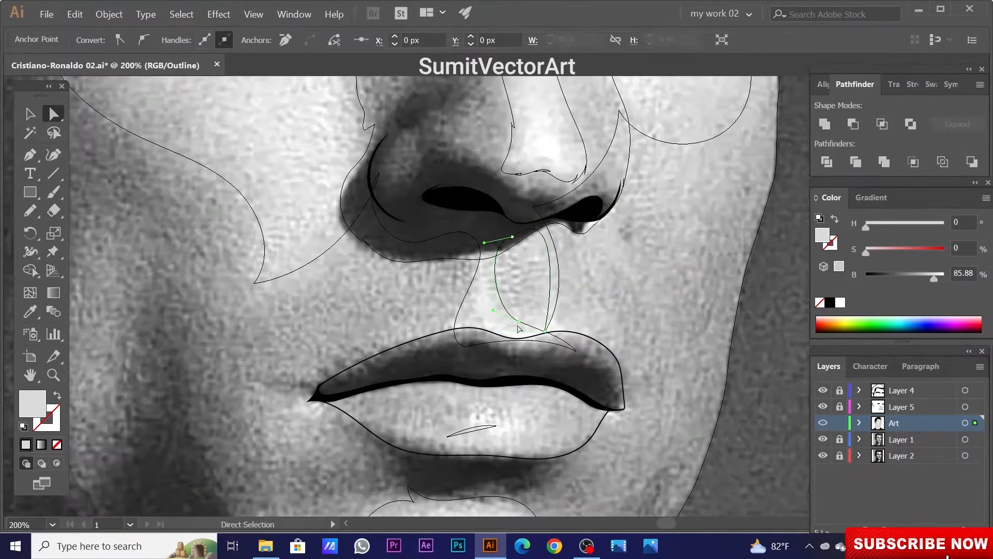
# Trace the darker shadow contour over the forehead side, left cheek, nose, jaw and neck with the Pencil tool.
pyautogui.hotkey('ctrl', '-')
pyautogui.hotkey('ctrl', '-')
pyautogui.hotkey('ctrl', '-')
pyautogui.hotkey('ctrl', '-')
pyautogui.press('n')
pyautogui.moveTo(369, 407)
pyautogui.mouseDown()
pyautogui.moveTo(440, 423)
pyautogui.moveTo(482, 365)
pyautogui.moveTo(479, 337)
pyautogui.moveTo(542, 298)
pyautogui.mouseUp()
pyautogui.moveTo(460, 193)
pyautogui.mouseDown()
pyautogui.moveTo(430, 156)
pyautogui.moveTo(420, 111)
pyautogui.mouseUp()
pyautogui.moveTo(420, 111); pyautogui.dragTo(459, 226)
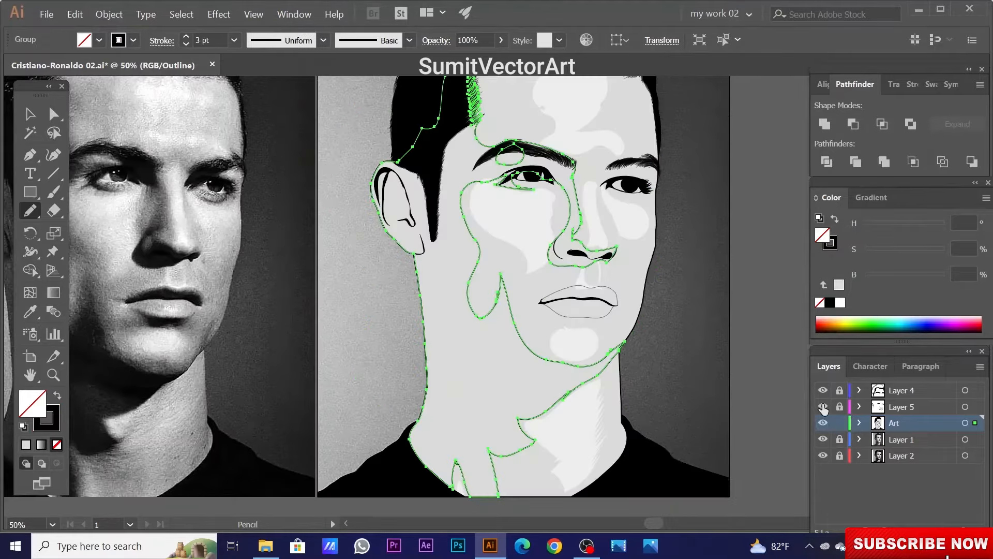
# Fill the darker face and neck shadow with grey at 76.86% brightness and arrange it in front of the lighter tones.
pyautogui.rightClick(487, 239)
pyautogui.click(646, 391)
pyautogui.hotkey('ctrl', ']')
pyautogui.keyDown('ctrl'); pyautogui.click(688, 374); pyautogui.keyUp('ctrl')
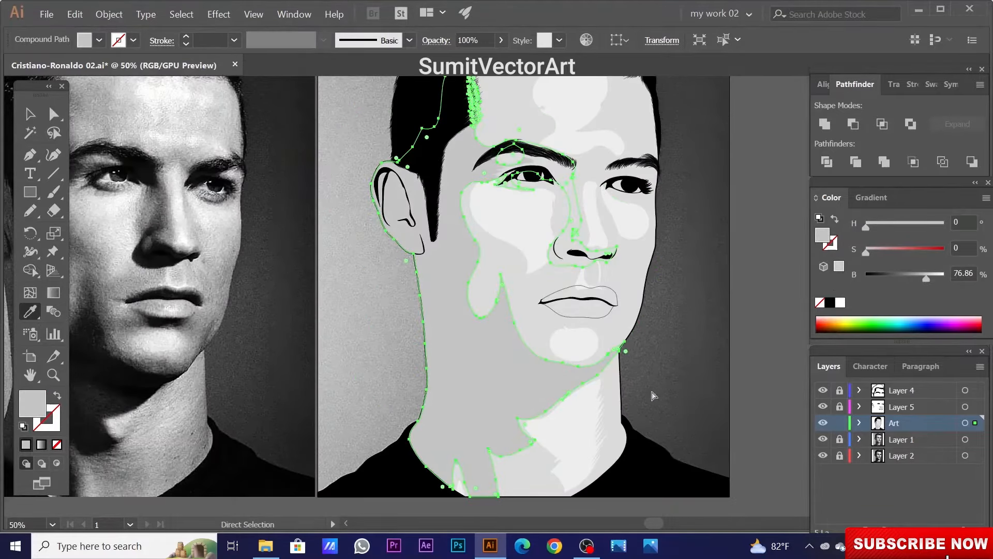
pyautogui.rightClick(570, 209)
pyautogui.moveTo(610, 384)
pyautogui.click(738, 421)
pyautogui.hotkey('ctrl', ']')
pyautogui.keyDown('ctrl'); pyautogui.click(704, 386); pyautogui.keyUp('ctrl')
pyautogui.hotkey('ctrl', '-')
pyautogui.hotkey('ctrl', '-')
pyautogui.hotkey('ctrl', '-')
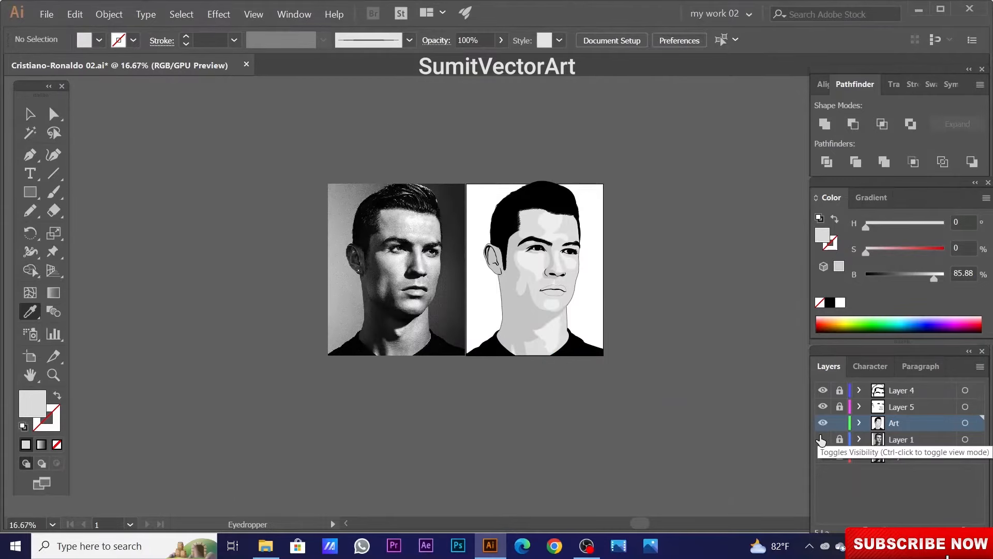
# Show Layer 1 in outline view, lock the Art layer, and unlock and activate Layer 5.
pyautogui.click(821, 439)
pyautogui.scroll(3, 567, 248)
pyautogui.keyDown('ctrl'); pyautogui.click(823, 423); pyautogui.keyUp('ctrl')
pyautogui.scroll(2, 600, 383)
pyautogui.scroll(1, 443, 357)
pyautogui.press('n')
pyautogui.keyDown('ctrl'); pyautogui.click(826, 426); pyautogui.keyUp('ctrl')
pyautogui.hotkey('ctrl', 'y')
pyautogui.click(839, 422)
pyautogui.click(840, 407)
pyautogui.click(901, 407)
# Trace the upper lip with the Pencil tool, giving it a jagged upper edge, and fill it with neutral dark grey.
pyautogui.scroll(2, 360, 305)
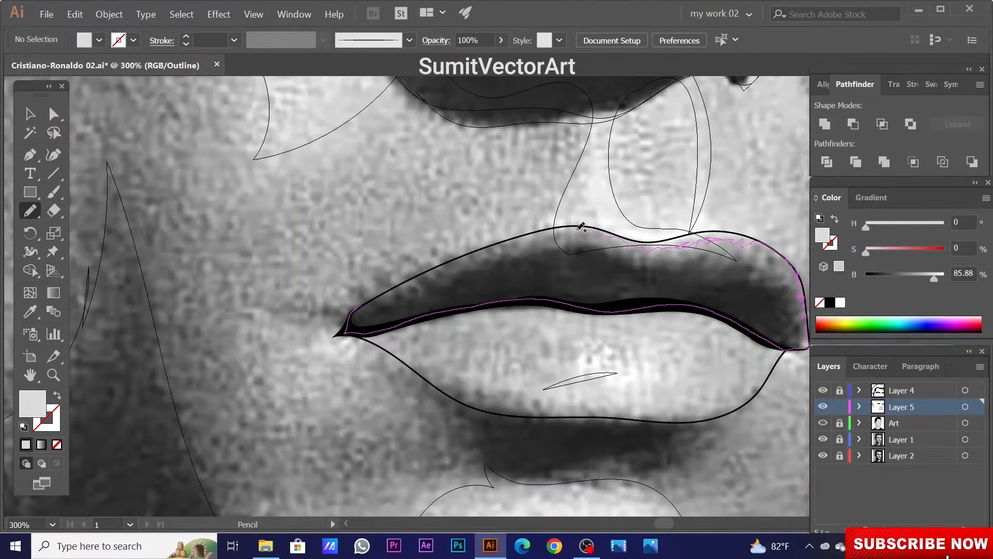
pyautogui.moveTo(445, 262); pyautogui.dragTo(444, 262)
pyautogui.hotkey('ctrl', 'y')
pyautogui.hotkey('ctrl', '-')
pyautogui.hotkey('ctrl', '-')
pyautogui.hotkey('ctrl', '-')
pyautogui.moveTo(934, 278); pyautogui.dragTo(895, 278)
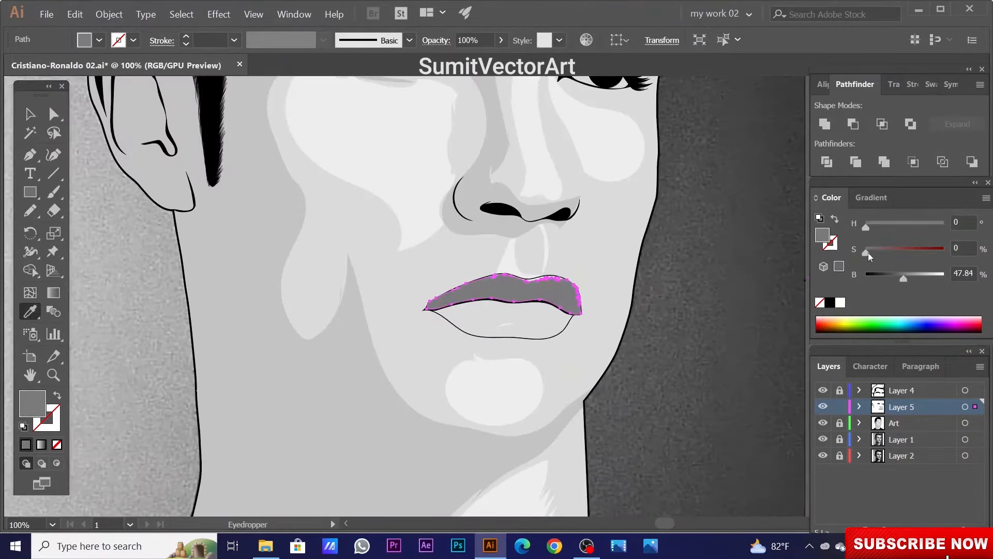
pyautogui.hotkey('ctrl', '-')
pyautogui.hotkey('ctrl', '-')
pyautogui.hotkey('ctrl', '-')
pyautogui.hotkey('ctrl', '-')
# Set the upper lip outline's opacity to 15%.
pyautogui.hotkey('ctrl', '+')
pyautogui.hotkey('ctrl', '+')
pyautogui.hotkey('ctrl', '+')
pyautogui.hotkey('ctrl', '+')
pyautogui.hotkey('ctrl', '+')
pyautogui.hotkey('ctrl', '+')
pyautogui.hotkey('ctrl', '+')
pyautogui.hotkey('ctrl', '+')
pyautogui.press('v')
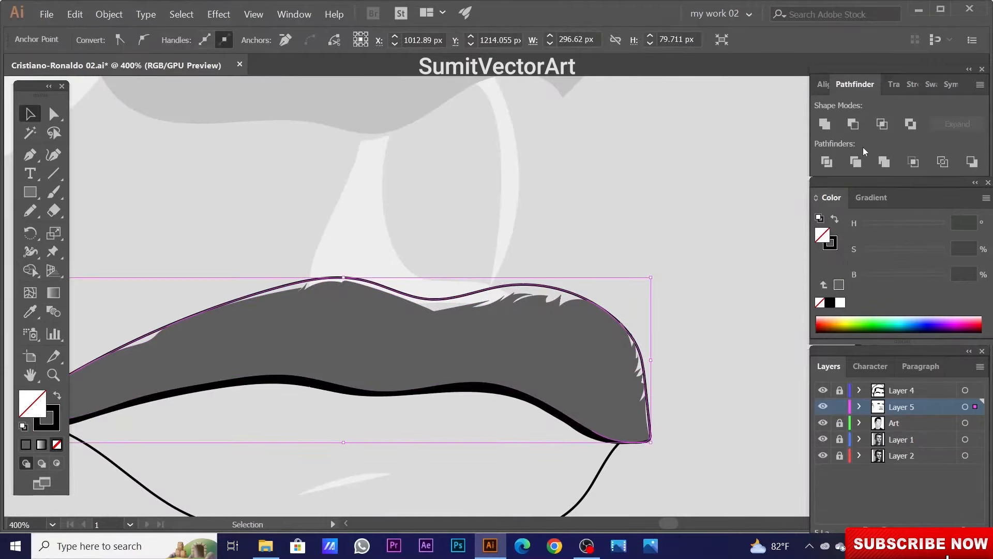
pyautogui.hotkey('ctrl', 'shift', 'F10')
pyautogui.write('15')
pyautogui.press('Return')
# Set the lower lip outline's opacity to 15%.
pyautogui.hotkey('ctrl', '-')
pyautogui.hotkey('ctrl', '-')
pyautogui.hotkey('ctrl', '-')
pyautogui.hotkey('ctrl', '-')
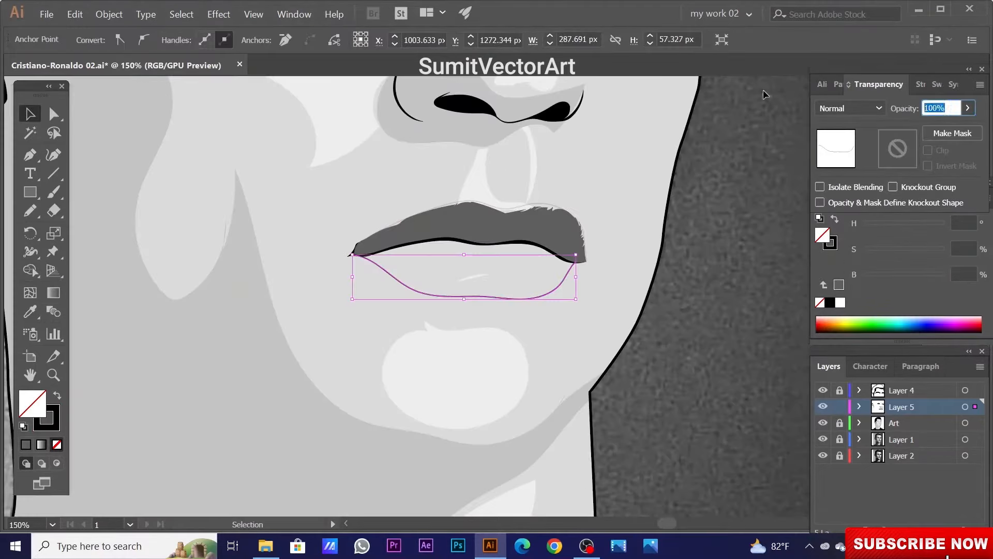
pyautogui.hotkey('ctrl', '0')
pyautogui.hotkey('ctrl', 'shift', 'a')
# Trace the lower lip with the Pencil tool in outline view, leaving a jagged highlight opening in its middle.
pyautogui.hotkey('ctrl', '+')
pyautogui.hotkey('ctrl', '+')
pyautogui.hotkey('ctrl', '+')
pyautogui.hotkey('ctrl', '+')
pyautogui.hotkey('ctrl', 'y')
pyautogui.scroll(2, 603, 366)
pyautogui.press('n')
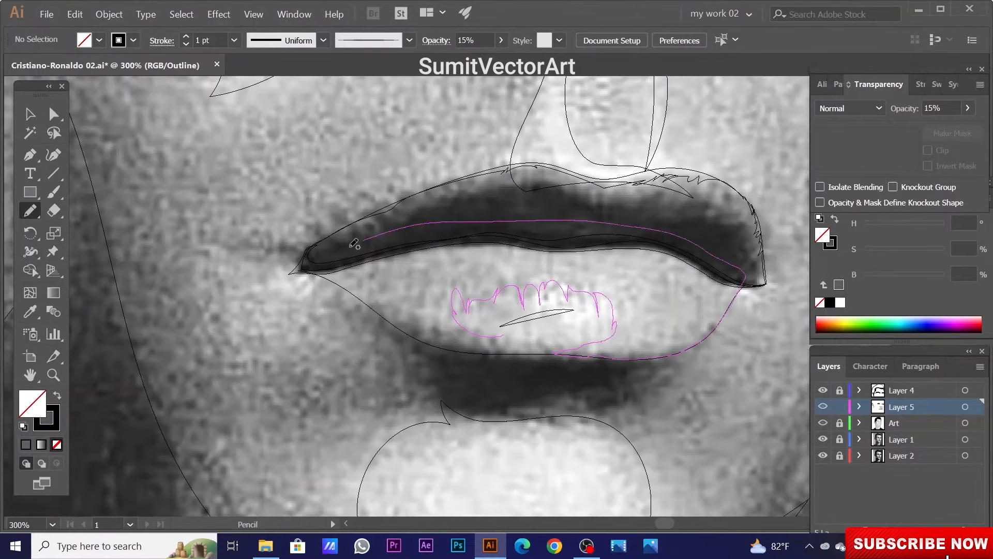
pyautogui.hotkey('ctrl', '-')
pyautogui.hotkey('ctrl', '-')
pyautogui.hotkey('ctrl', 'y')
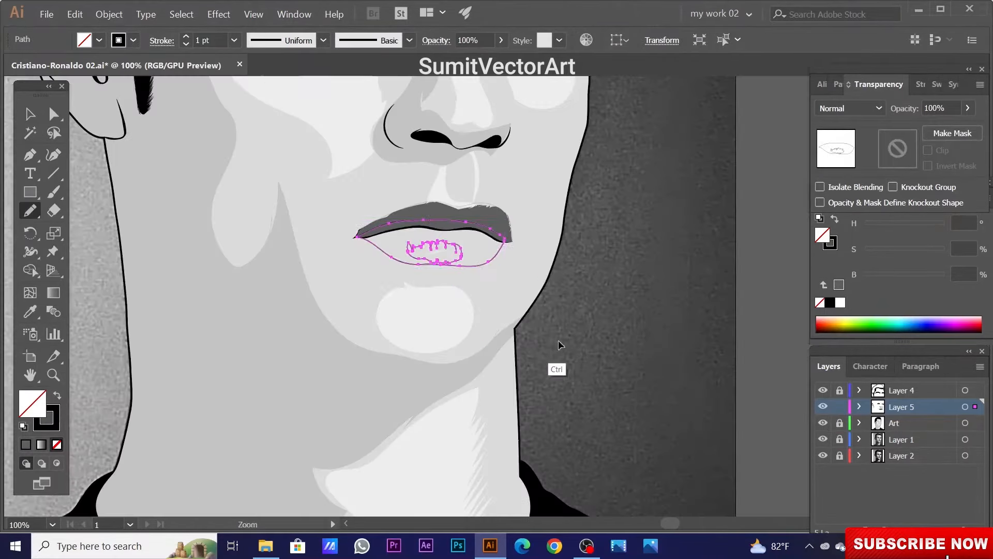
# Fill the lower lip shape with the face shadow's grey at 76.86% brightness and bring the black mouth line in front.
pyautogui.click(481, 228)
pyautogui.press('i')
pyautogui.hotkey('ctrl', '0')
pyautogui.hotkey('ctrl', 'shift', 'a')
pyautogui.scroll(6, 540, 282)
pyautogui.keyDown('ctrl'); pyautogui.click(541, 282); pyautogui.keyUp('ctrl')
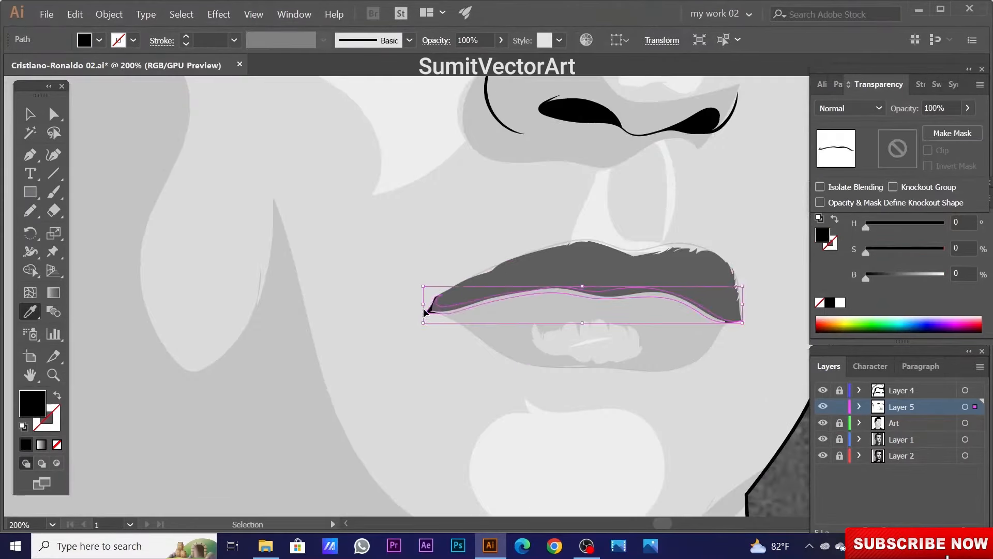
pyautogui.hotkey('ctrl', 'shift', 'a')
pyautogui.scroll(-6, 540, 282)
# Hide the Art layer and trace a wider jagged Pencil contour around the lower lip's highlight for a darker shadow.
pyautogui.hotkey('ctrl', '+')
pyautogui.hotkey('ctrl', '+')
pyautogui.click(823, 423)
pyautogui.hotkey('ctrl', 'y')
pyautogui.hotkey('ctrl', '+')
pyautogui.hotkey('ctrl', '+')
pyautogui.hotkey('ctrl', '+')
pyautogui.hotkey('ctrl', '+')
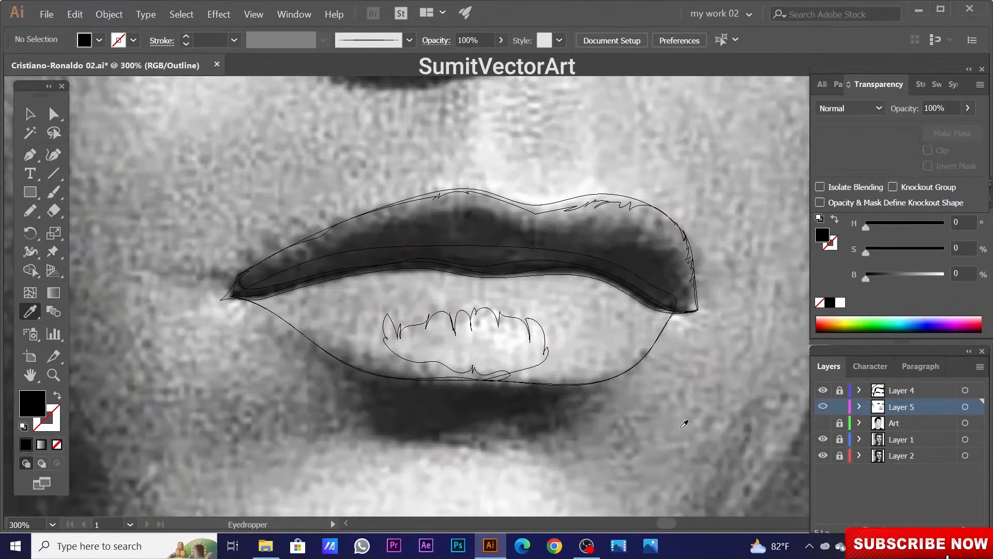
pyautogui.press('n')
pyautogui.moveTo(467, 385); pyautogui.dragTo(387, 357)
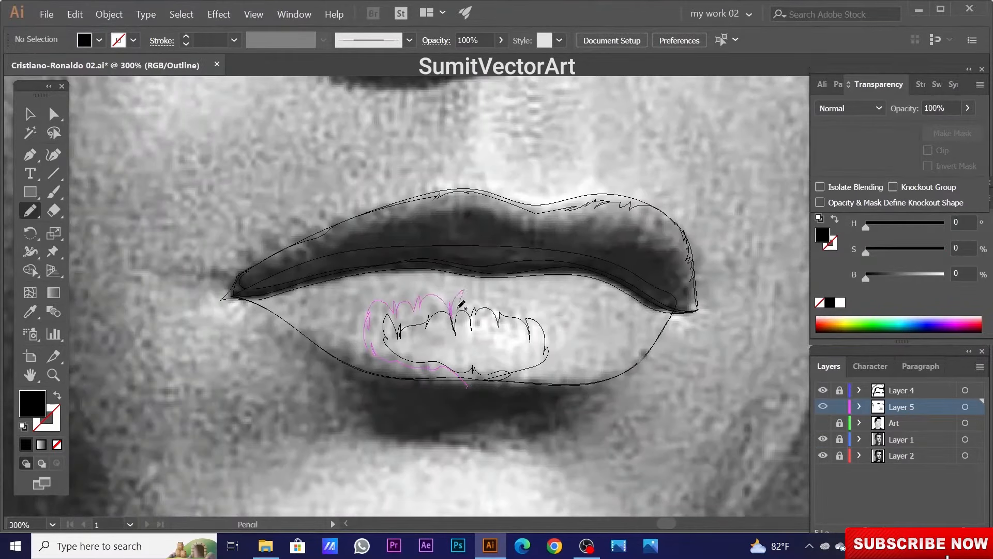
pyautogui.moveTo(731, 314); pyautogui.dragTo(455, 408)
pyautogui.hotkey('ctrl', 'y')
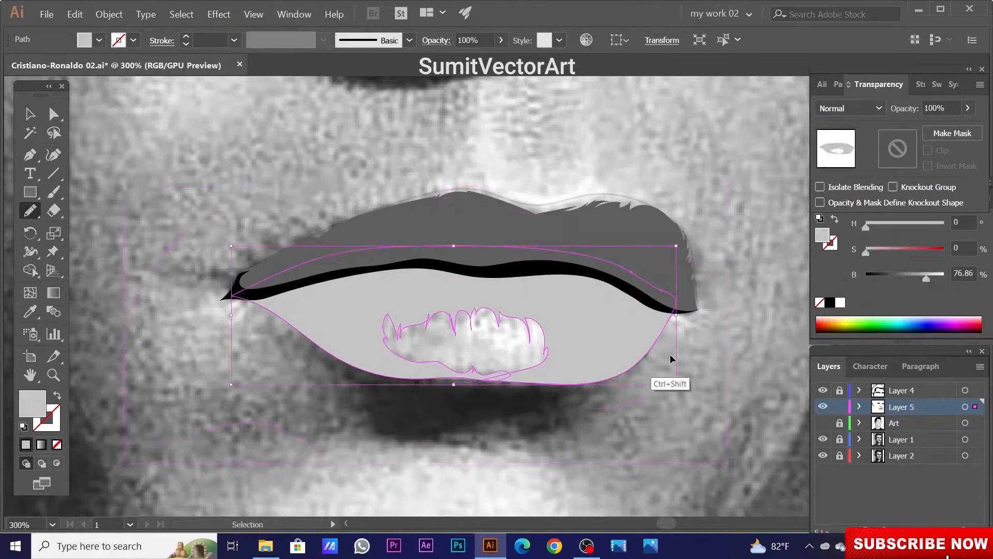
# Crop the new contour to the lower lip shape and fill it with grey at 58.04% brightness.
pyautogui.hotkey('shift', 'ctrl', 'F9')
pyautogui.press('i')
pyautogui.click(771, 311)
pyautogui.moveTo(926, 278); pyautogui.dragTo(911, 278)
pyautogui.hotkey('ctrl', 'shift', 'a')
pyautogui.hotkey('ctrl', '0')
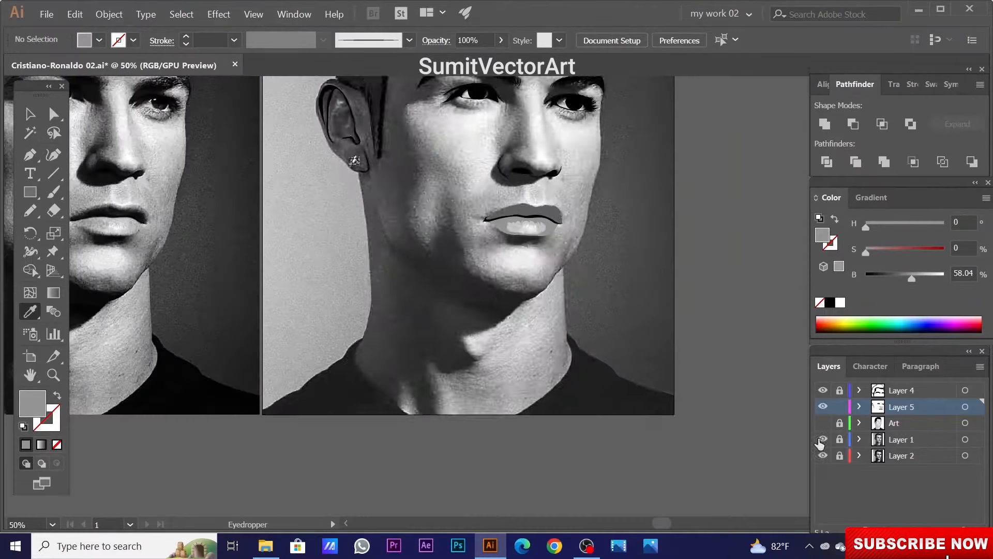
# Trace a second, tighter shadow contour through the brow, cheek, jaw and neck on Layer 5 with the Pencil tool in outline view.
pyautogui.click(823, 422)
pyautogui.hotkey('ctrl', '+')
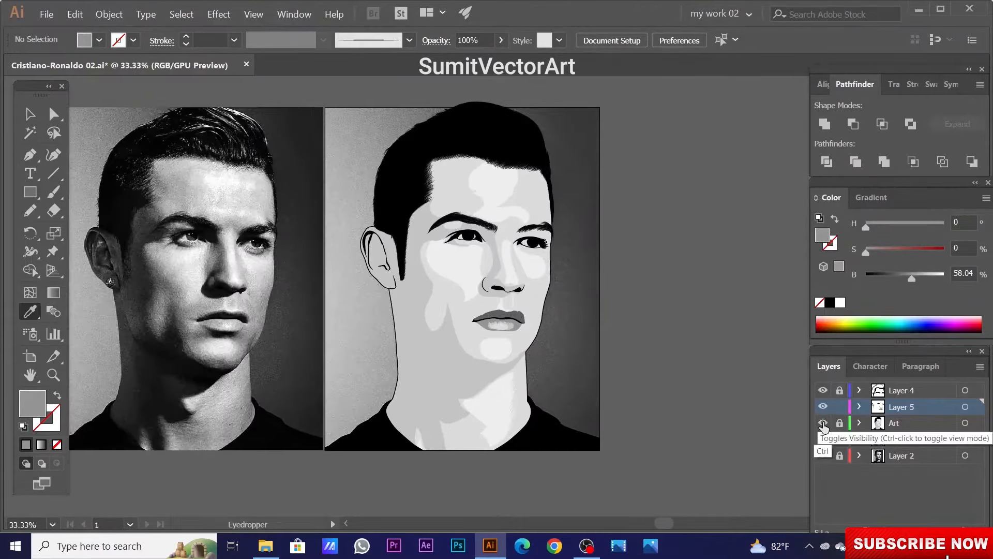
pyautogui.hotkey('ctrl', 'y')
pyautogui.hotkey('ctrl', '+')
pyautogui.press('n')
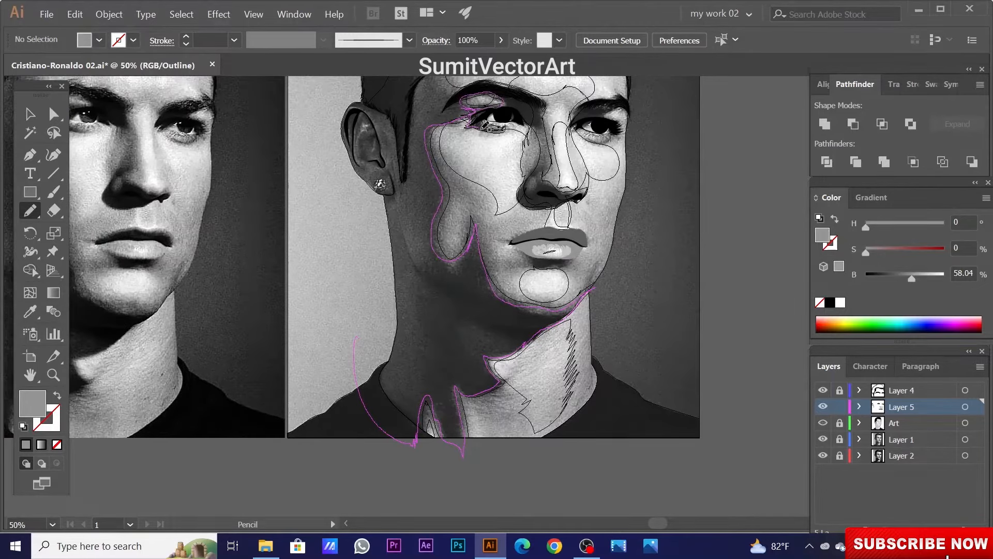
pyautogui.moveTo(462, 88); pyautogui.dragTo(464, 90)
pyautogui.moveTo(655, 247); pyautogui.dragTo(678, 358)
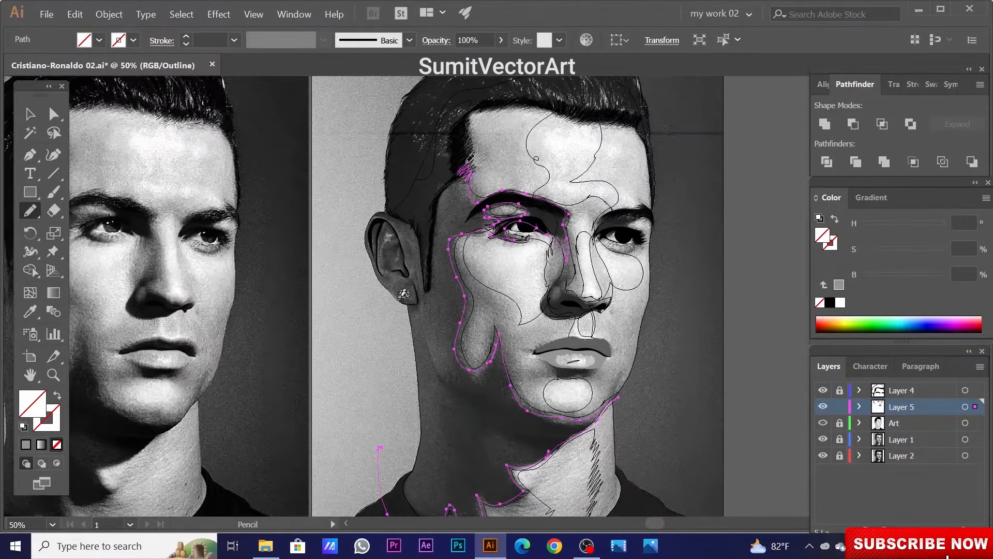
pyautogui.moveTo(308, 201); pyautogui.dragTo(381, 448)
# Move the new shadow contour from Layer 5 to the unlocked Art layer in place, and lock Layer 5.
pyautogui.press('v')
pyautogui.hotkey('ctrl', 'x')
pyautogui.click(840, 406)
pyautogui.click(839, 422)
pyautogui.click(901, 422)
pyautogui.hotkey('ctrl', 'f')
pyautogui.hotkey('ctrl', 'y')
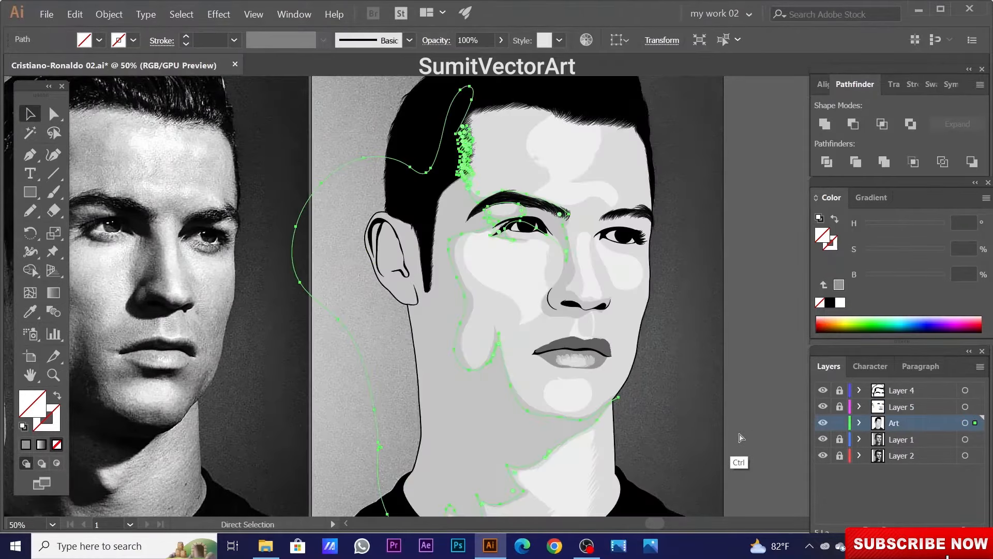
# Crop the shadow contour to the face and neck shape and fill it with grey at 63.14% brightness.
pyautogui.click(521, 326)
pyautogui.press('i')
pyautogui.click(521, 325)
pyautogui.moveTo(866, 252); pyautogui.dragTo(872, 252)
pyautogui.keyDown('ctrl'); pyautogui.click(743, 350); pyautogui.keyUp('ctrl')
pyautogui.hotkey('ctrl', '-')
pyautogui.hotkey('ctrl', '-')
pyautogui.hotkey('ctrl', '-')
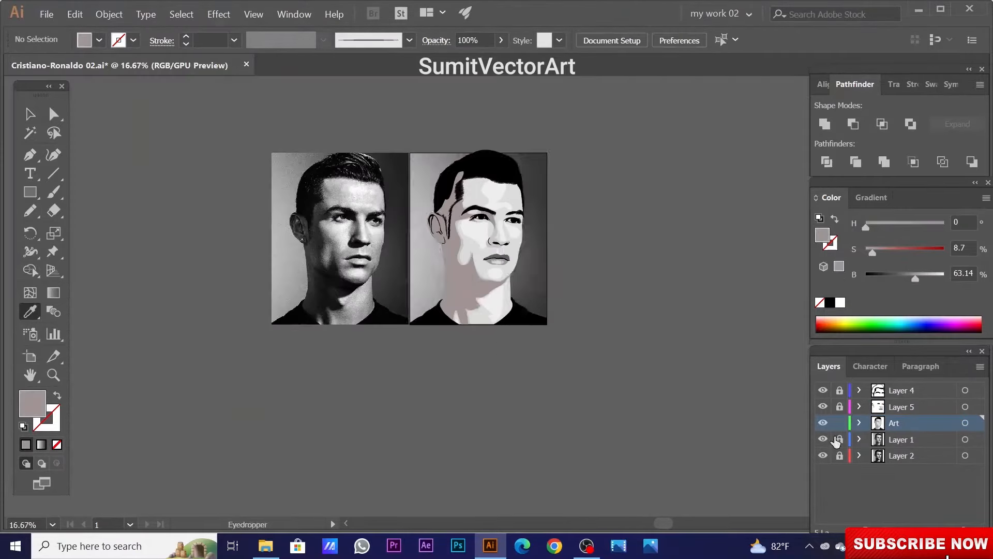
# Hide Layer 1, bring the black hair in front of the face shadow, and set the shadow's saturation to 0%.
pyautogui.click(822, 439)
pyautogui.hotkey('ctrl', '+')
pyautogui.hotkey('ctrl', '+')
pyautogui.hotkey('ctrl', 'y')
pyautogui.rightClick(570, 177)
pyautogui.click(766, 275)
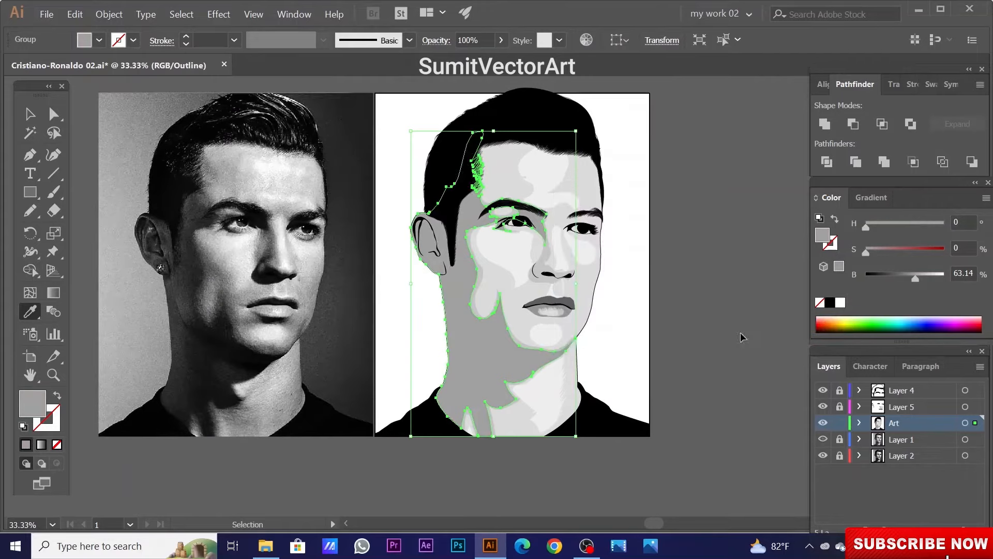
pyautogui.hotkey('ctrl', 'shift', 'a')
pyautogui.hotkey('ctrl', '-')
pyautogui.hotkey('ctrl', '+')
pyautogui.hotkey('ctrl', 'z')
# Set the light face midtone to 85.1% brightness and the face and neck shadow to 52.94% brightness.
pyautogui.moveTo(915, 278); pyautogui.dragTo(935, 279)
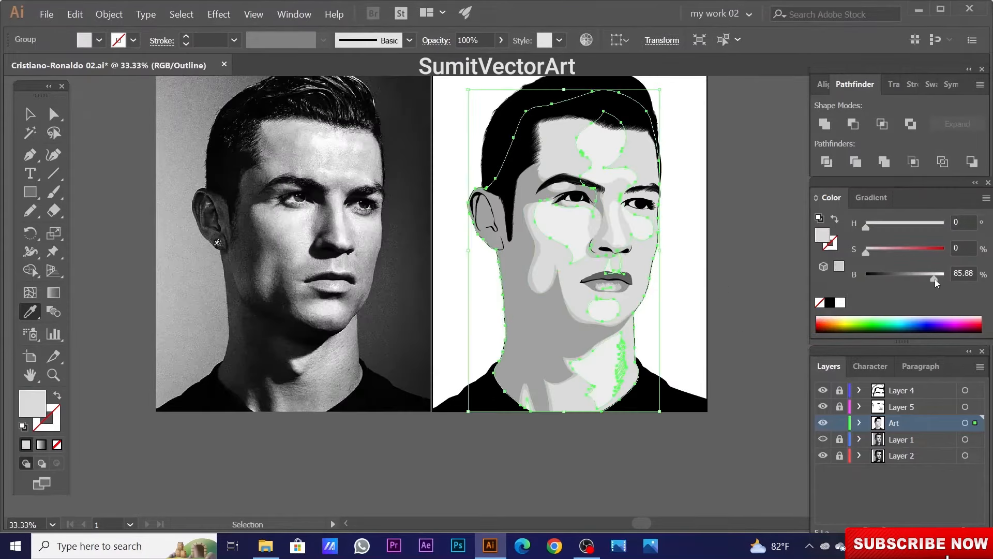
pyautogui.keyDown('ctrl'); pyautogui.click(737, 278); pyautogui.keyUp('ctrl')
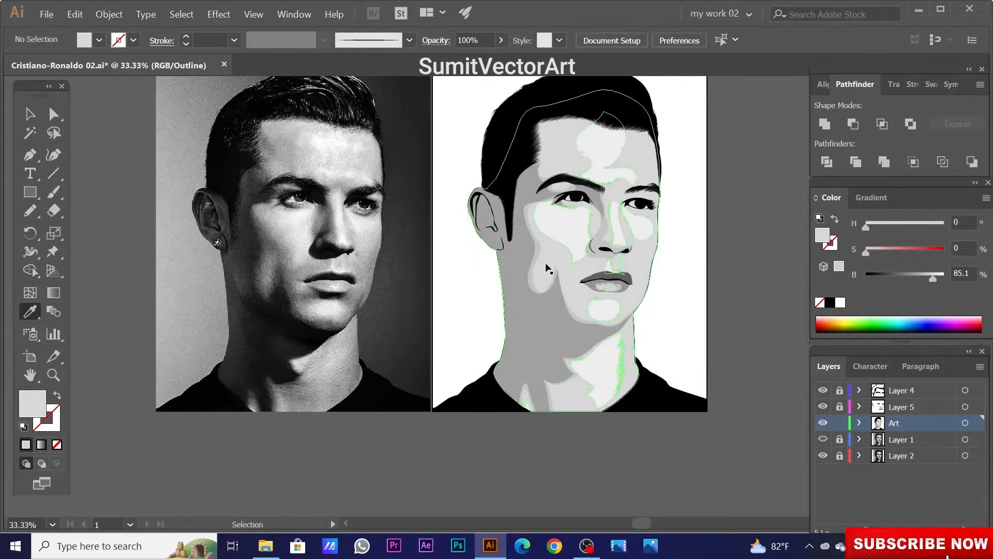
pyautogui.keyDown('ctrl'); pyautogui.click(525, 315); pyautogui.keyUp('ctrl')
pyautogui.moveTo(918, 278); pyautogui.dragTo(907, 279)
pyautogui.keyDown('ctrl'); pyautogui.click(724, 329); pyautogui.keyUp('ctrl')
pyautogui.scroll(-2, 709, 331)
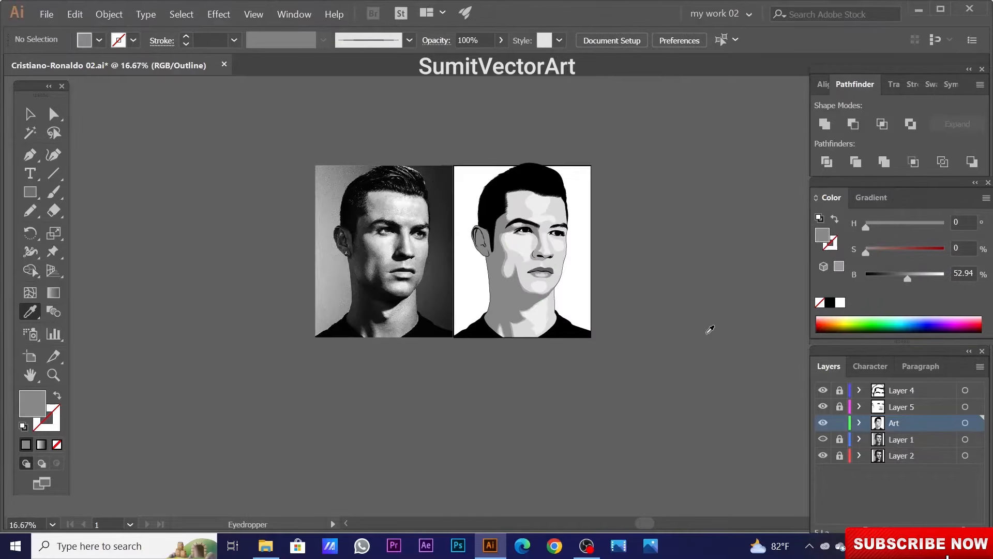
pyautogui.scroll(2, 620, 290)
pyautogui.scroll(-2, 546, 305)
# Show Layer 1, view Art as outlines, and trace a darker inner shadow contour along the neck, jaw, cheek, brow and hairline.
pyautogui.keyDown('ctrl'); pyautogui.click(823, 423); pyautogui.keyUp('ctrl')
pyautogui.keyDown('ctrl'); pyautogui.click(823, 439); pyautogui.keyUp('ctrl')
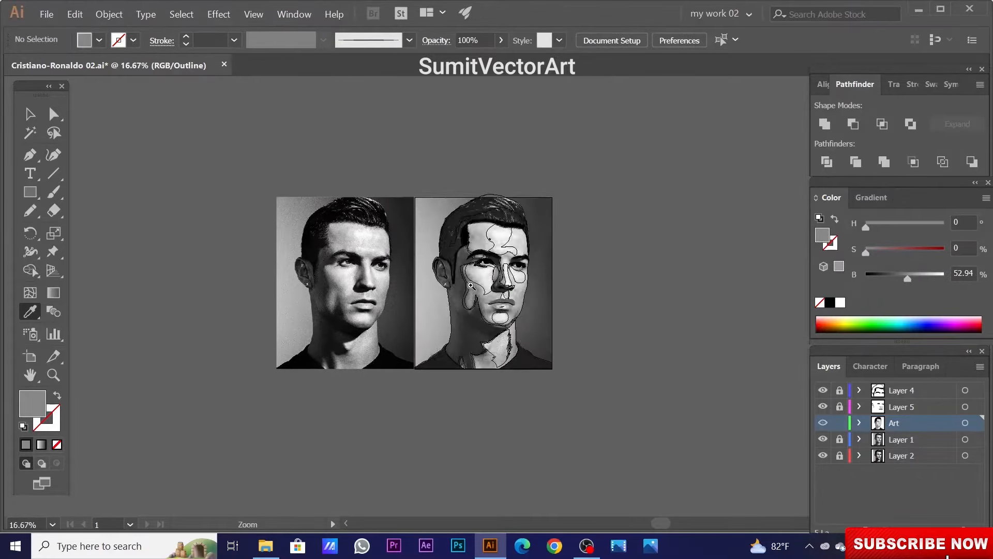
pyautogui.scroll(3, 498, 394)
pyautogui.moveTo(499, 393); pyautogui.dragTo(550, 454)
pyautogui.press('n')
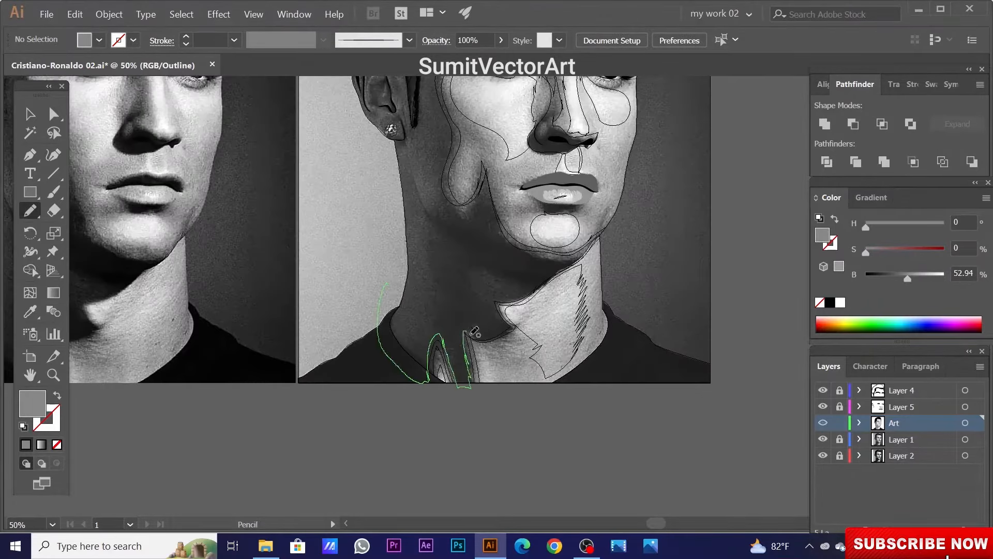
pyautogui.moveTo(483, 191); pyautogui.dragTo(469, 336)
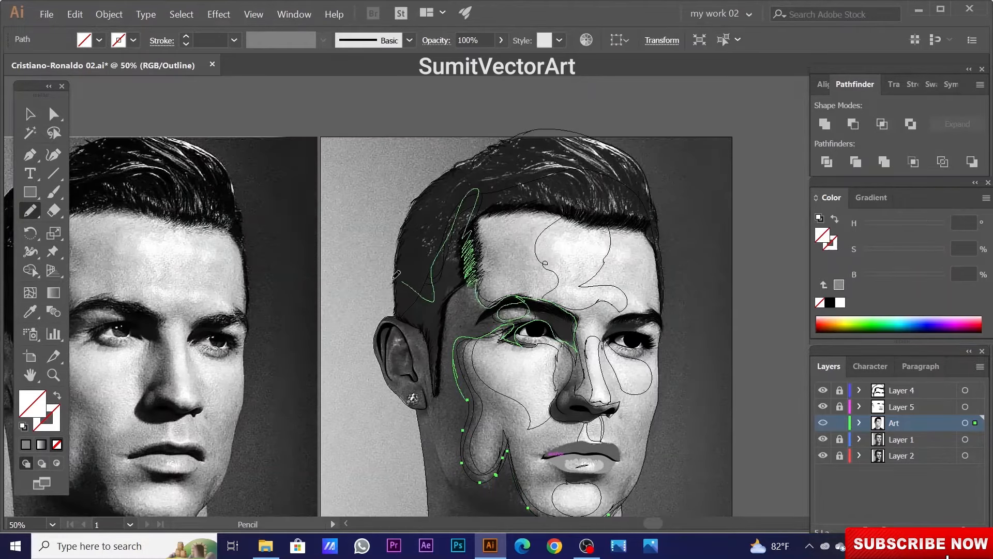
pyautogui.moveTo(396, 276); pyautogui.dragTo(426, 93)
pyautogui.moveTo(431, 99)
pyautogui.mouseDown()
pyautogui.moveTo(404, 263)
pyautogui.moveTo(479, 473)
pyautogui.mouseUp()
# Crop the inner contour to the face and neck shape and fill it with grey at 38.04% brightness.
pyautogui.keyDown('ctrl'); pyautogui.keyDown('shift'); pyautogui.click(690, 241); pyautogui.keyUp('shift'); pyautogui.keyUp('ctrl')
pyautogui.click(882, 124)
pyautogui.keyDown('ctrl'); pyautogui.click(822, 422); pyautogui.keyUp('ctrl')
pyautogui.press('i')
pyautogui.moveTo(904, 280); pyautogui.dragTo(892, 283)
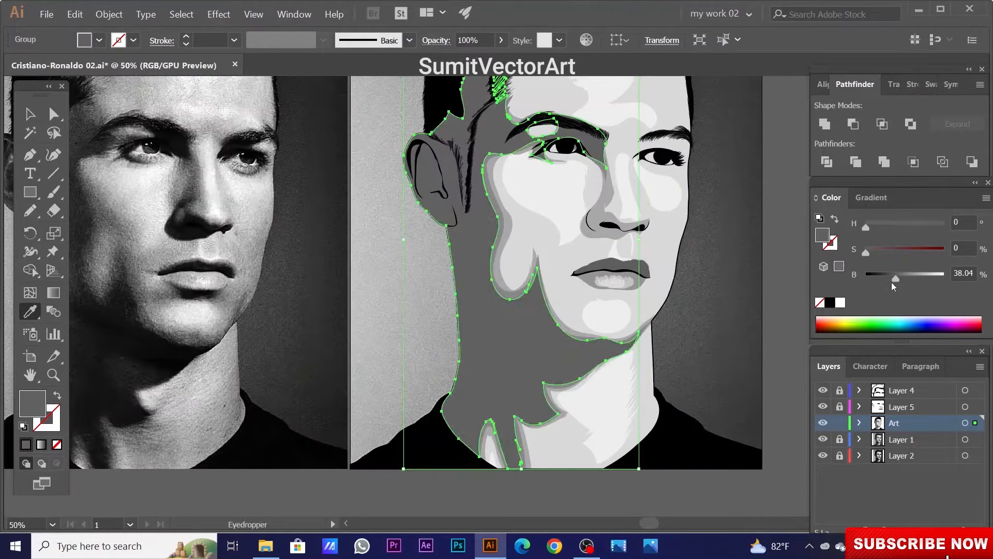
pyautogui.hotkey('ctrl', '-')
pyautogui.hotkey('ctrl', '-')
pyautogui.hotkey('ctrl', 'shift', 'a')
pyautogui.hotkey('ctrl', '-')
pyautogui.hotkey('ctrl', '-')
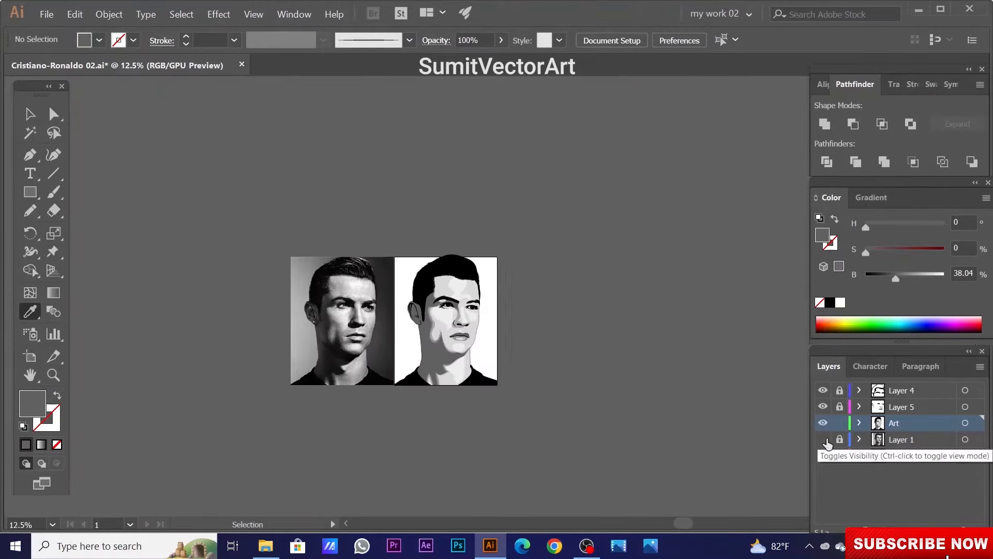
pyautogui.click(823, 439)
# Trace a shadow shape around the far eye, from the eyebrow to below the lower lid, with the Pencil tool in outline view.
pyautogui.hotkey('ctrl', '+')
pyautogui.hotkey('ctrl', '+')
pyautogui.hotkey('ctrl', '+')
pyautogui.keyDown('ctrl'); pyautogui.click(823, 422); pyautogui.keyUp('ctrl')
pyautogui.hotkey('ctrl', '+')
pyautogui.hotkey('ctrl', '+')
pyautogui.hotkey('ctrl', '+')
pyautogui.hotkey('ctrl', '+')
pyautogui.press('n')
pyautogui.moveTo(504, 185); pyautogui.dragTo(489, 207)
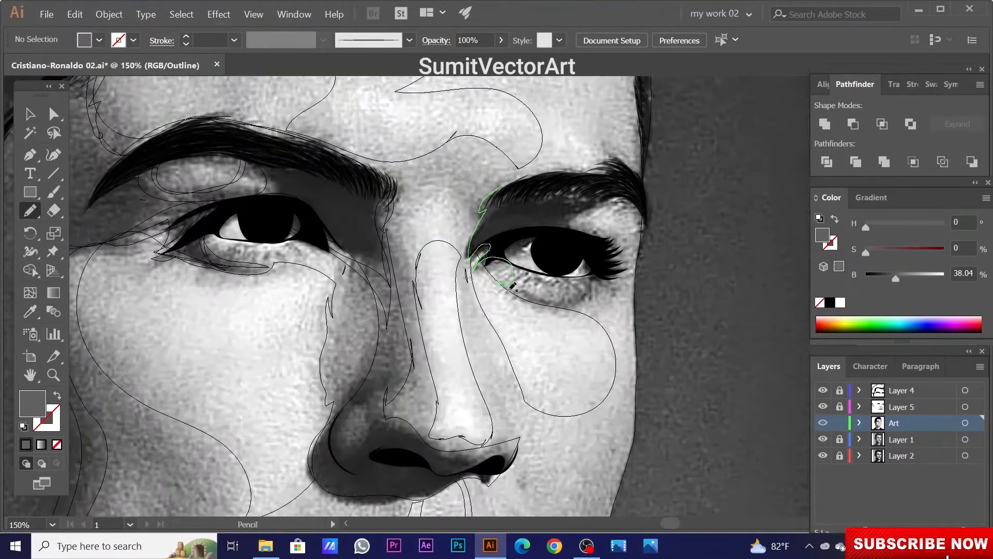
pyautogui.moveTo(629, 163); pyautogui.dragTo(632, 167)
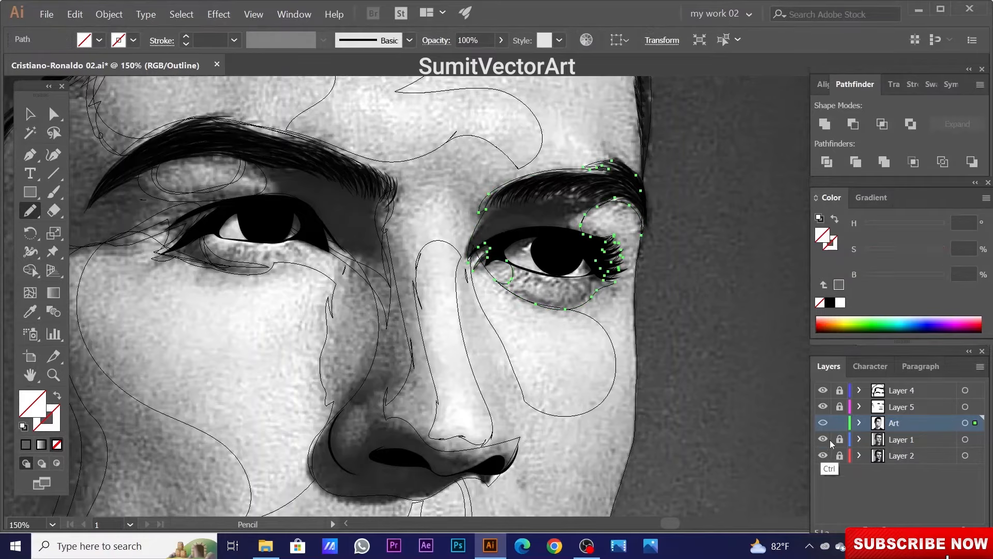
# Fill the far eye's shadow shape with the face shadow's grey at 52.94% brightness.
pyautogui.hotkey('ctrl', 'y')
pyautogui.hotkey('ctrl', '-')
pyautogui.scroll(2, 719, 358)
pyautogui.press('i')
pyautogui.click(701, 389)
# Erase the parts of the shadow shape that cover the white of the far eye.
pyautogui.hotkey('shift', 'e')
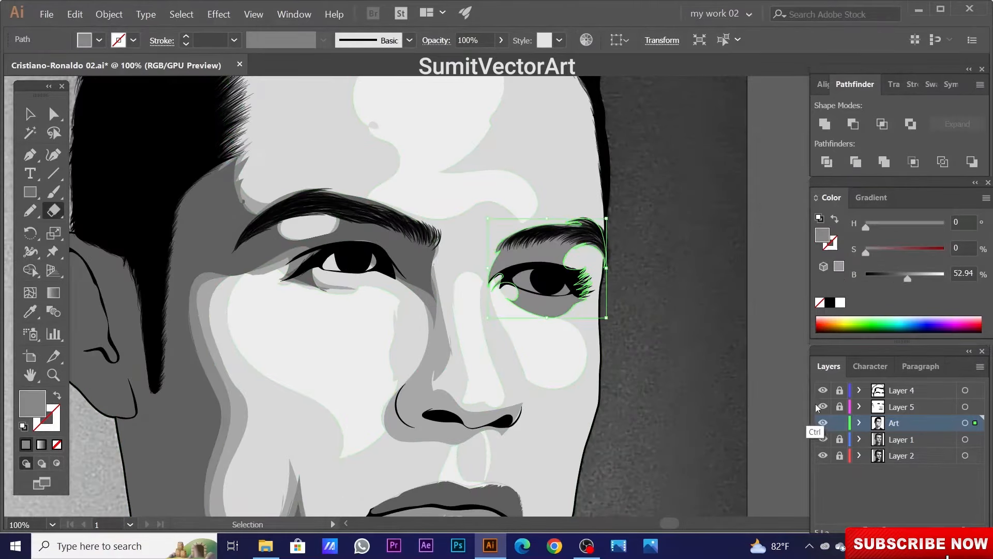
pyautogui.hotkey('ctrl', 'y')
pyautogui.hotkey('ctrl', '+')
pyautogui.hotkey('ctrl', '+')
pyautogui.hotkey('ctrl', '+')
pyautogui.moveTo(501, 254); pyautogui.dragTo(454, 278)
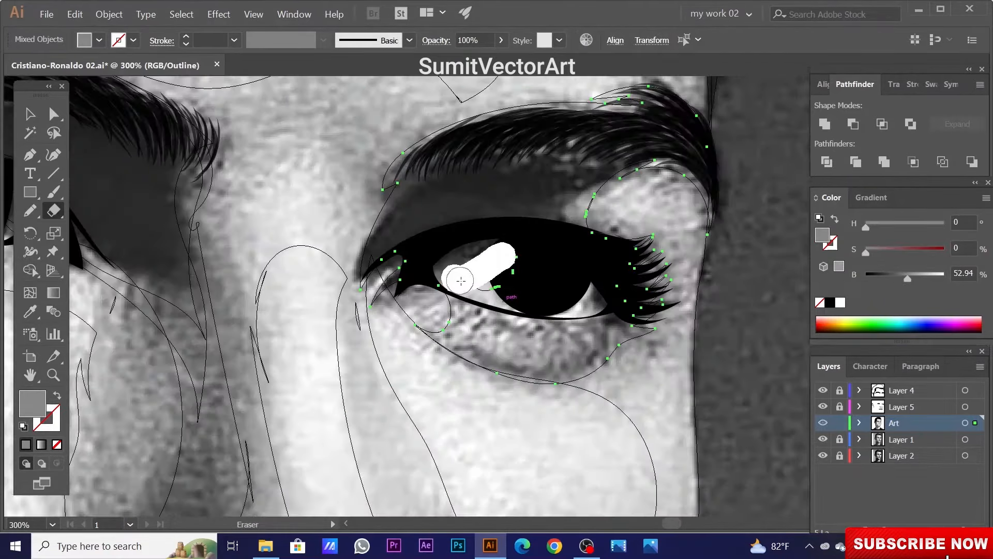
pyautogui.moveTo(578, 295); pyautogui.dragTo(578, 295)
pyautogui.hotkey('ctrl', 'y')
pyautogui.hotkey('ctrl', '0')
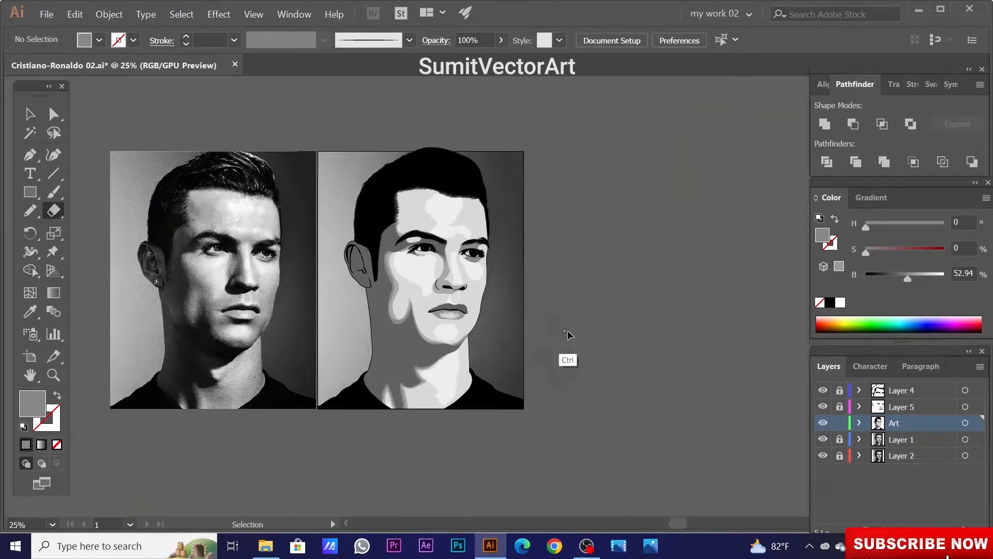
# Trace the shadow below the lower lip, extending past the mouth corner, with the Pencil tool in outline view.
pyautogui.hotkey('ctrl', '+')
pyautogui.hotkey('ctrl', '+')
pyautogui.hotkey('ctrl', '+')
pyautogui.hotkey('ctrl', '+')
pyautogui.hotkey('ctrl', '+')
pyautogui.hotkey('ctrl', '+')
pyautogui.moveTo(29, 211)
pyautogui.mouseDown()
pyautogui.moveTo(111, 222)
pyautogui.moveTo(112, 242)
pyautogui.mouseUp()
pyautogui.hotkey('ctrl', '-')
pyautogui.hotkey('ctrl', '-')
pyautogui.hotkey('ctrl', '-')
pyautogui.hotkey('ctrl', '-')
pyautogui.hotkey('ctrl', 'y')
pyautogui.hotkey('ctrl', '+')
pyautogui.hotkey('ctrl', '+')
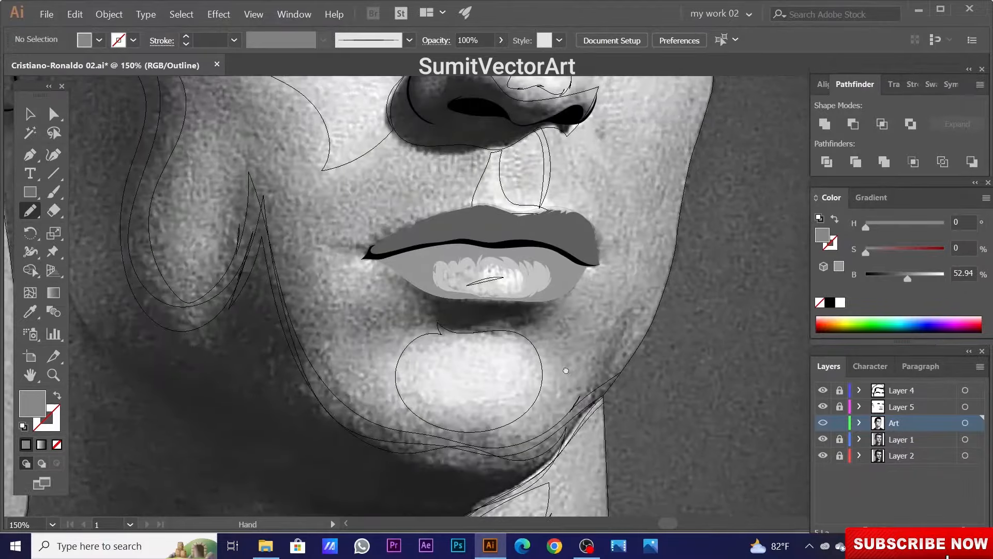
pyautogui.press('n')
pyautogui.moveTo(423, 229); pyautogui.dragTo(386, 253)
pyautogui.moveTo(541, 334); pyautogui.dragTo(599, 264)
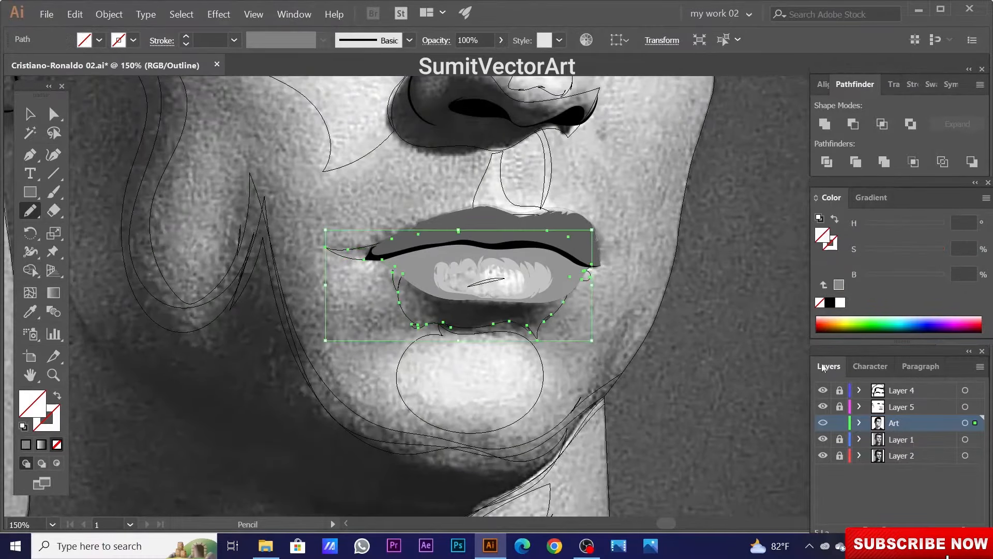
# Fill the shadow shape below the lower lip with grey at 52.94% brightness.
pyautogui.hotkey('ctrl', 'y')
pyautogui.hotkey('ctrl', '-')
pyautogui.hotkey('ctrl', '-')
pyautogui.hotkey('ctrl', '-')
pyautogui.hotkey('ctrl', '+')
pyautogui.hotkey('ctrl', '+')
pyautogui.hotkey('ctrl', '+')
pyautogui.hotkey('ctrl', '+')
pyautogui.press('i')
# Erase the part of the new shadow shape that covers the lower lip's highlight.
pyautogui.hotkey('shift', 'e')
pyautogui.moveTo(455, 248); pyautogui.dragTo(514, 260)
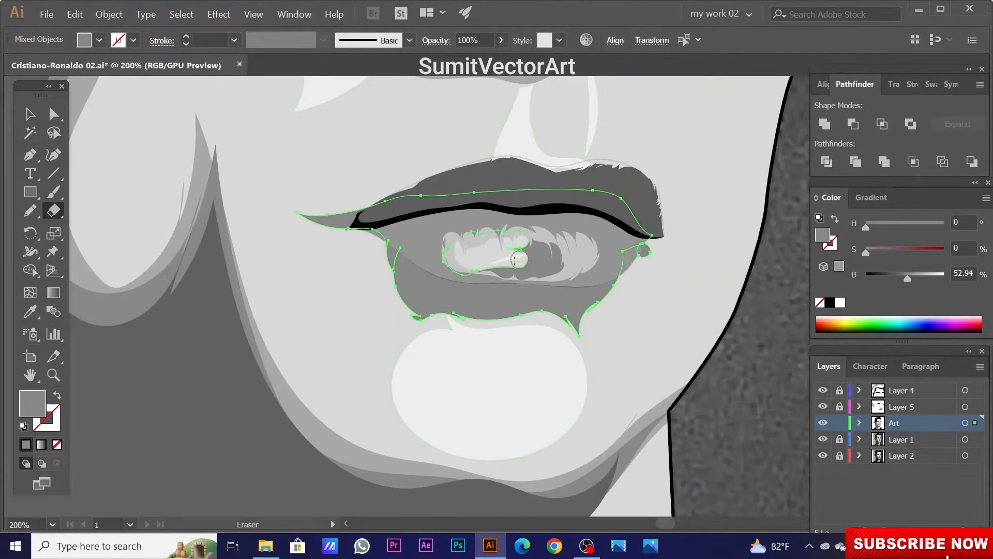
pyautogui.press('i')
pyautogui.hotkey('ctrl', 'shift', 'a')
pyautogui.hotkey('ctrl', '-')
pyautogui.hotkey('ctrl', '-')
pyautogui.hotkey('ctrl', '-')
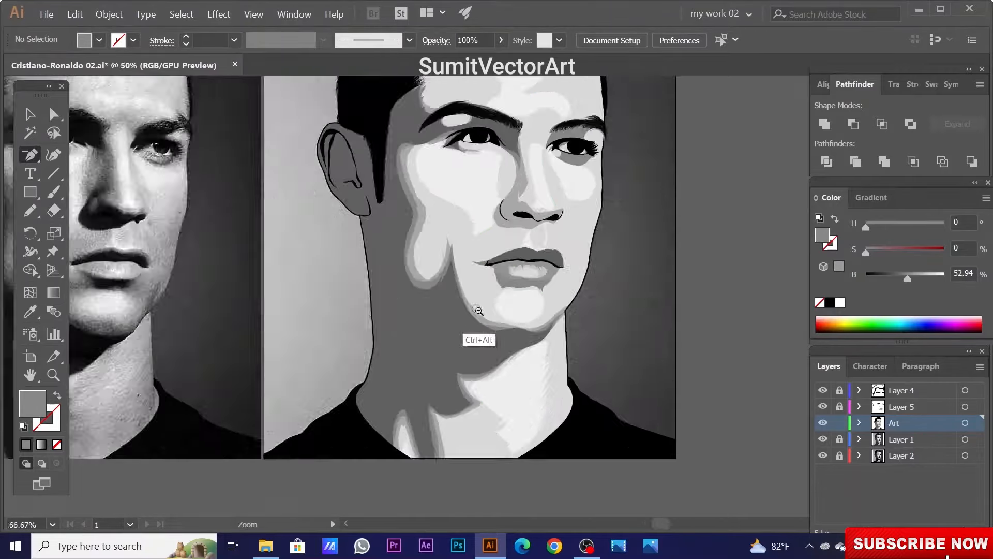
# Recolour the shadow below the lower lip to grey at 65.88% brightness and lower its opacity to 50%.
pyautogui.hotkey('ctrl', '+')
pyautogui.hotkey('ctrl', '+')
pyautogui.hotkey('ctrl', 'shift', 'a')
pyautogui.hotkey('ctrl', '-')
pyautogui.hotkey('ctrl', '-')
pyautogui.hotkey('ctrl', '-')
pyautogui.hotkey('ctrl', '-')
pyautogui.hotkey('ctrl', '-')
pyautogui.hotkey('ctrl', 'z')
pyautogui.hotkey('ctrl', '+')
pyautogui.hotkey('ctrl', '+')
pyautogui.hotkey('ctrl', '+')
pyautogui.hotkey('ctrl', '+')
pyautogui.hotkey('ctrl', '+')
pyautogui.hotkey('ctrl', '+')
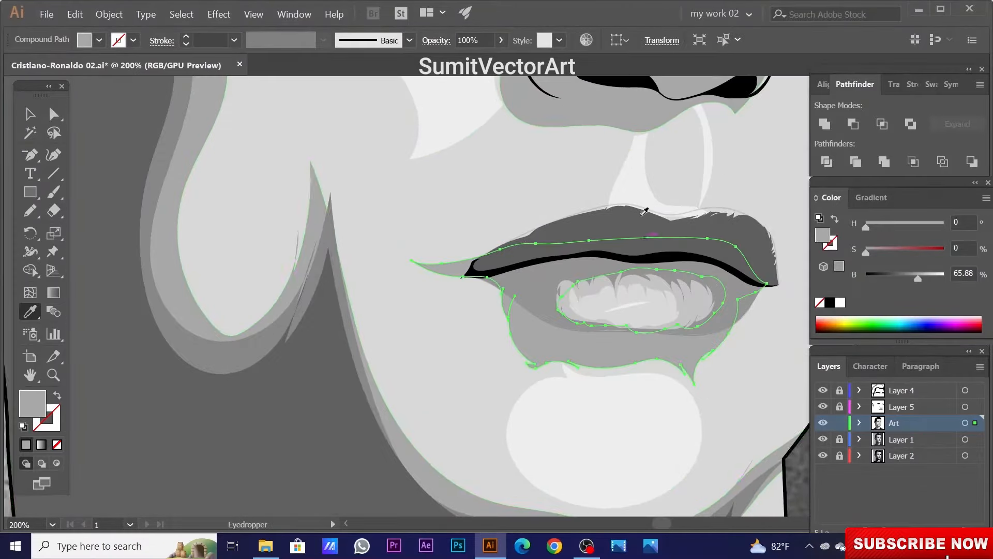
pyautogui.hotkey('ctrl', 'shift', 'a')
pyautogui.hotkey('ctrl', '-')
pyautogui.hotkey('ctrl', '-')
pyautogui.hotkey('ctrl', '-')
pyautogui.hotkey('ctrl', '-')
pyautogui.hotkey('ctrl', '+')
pyautogui.hotkey('ctrl', '+')
pyautogui.hotkey('ctrl', '+')
# Trace a smaller, darker shadow core directly under the lower lip with the Pencil tool and fill it with grey at 58.04% brightness.
pyautogui.hotkey('ctrl', 'y')
pyautogui.hotkey('ctrl', '+')
pyautogui.hotkey('ctrl', '+')
pyautogui.press('n')
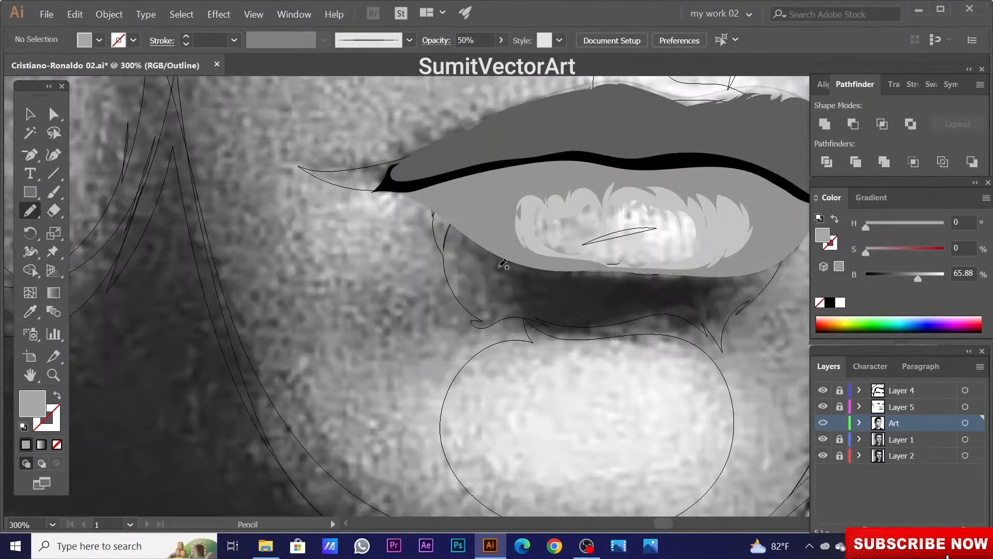
pyautogui.hotkey('ctrl', 'y')
pyautogui.hotkey('ctrl', '-')
pyautogui.hotkey('ctrl', '-')
pyautogui.hotkey('ctrl', '-')
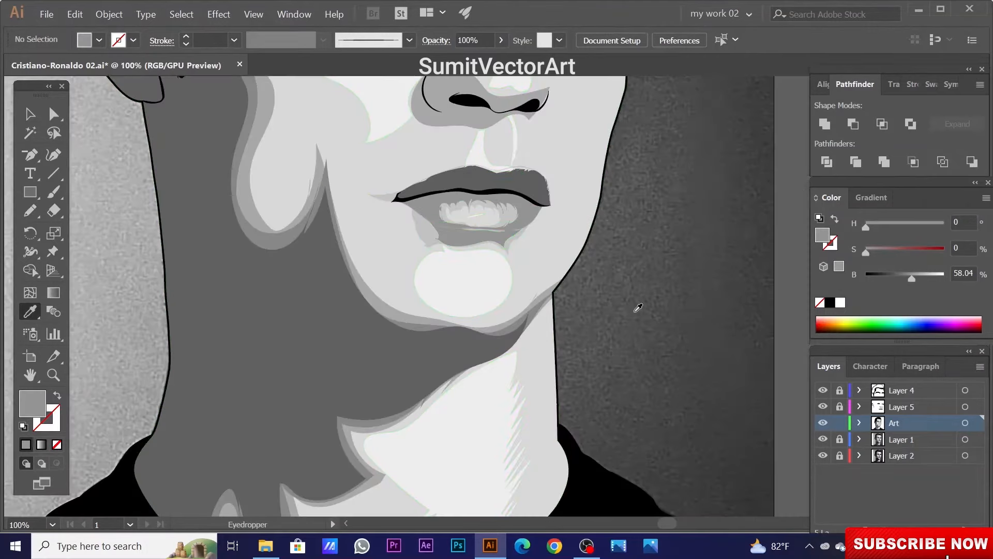
pyautogui.press('i')
# Trace a darker core shadow shape across the cheek edge, under the jaw and down the neck with the Pencil tool.
pyautogui.hotkey('ctrl', '-')
pyautogui.hotkey('ctrl', '-')
pyautogui.hotkey('ctrl', '-')
pyautogui.hotkey('ctrl', '-')
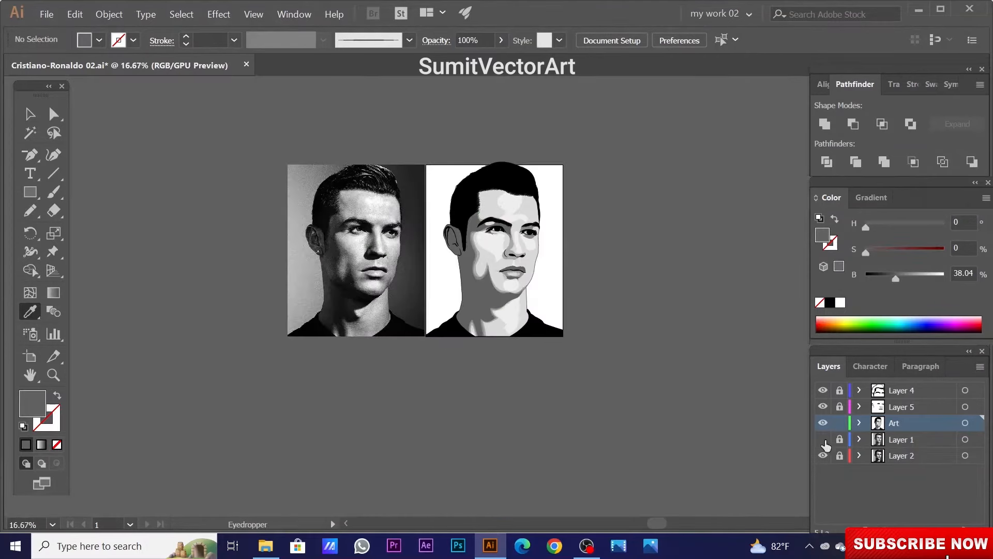
pyautogui.hotkey('ctrl', '+')
pyautogui.hotkey('ctrl', '+')
pyautogui.hotkey('ctrl', '+')
pyautogui.hotkey('ctrl', '+')
pyautogui.hotkey('ctrl', 'y')
pyautogui.press('n')
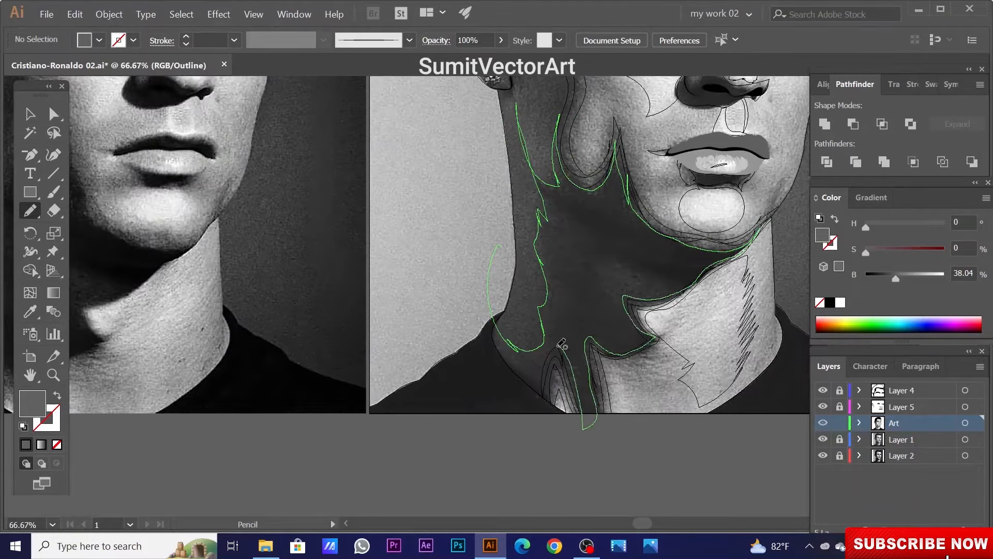
# Fill the new neck and jaw shadow shape with grey at 21.96% brightness.
pyautogui.press('i')
pyautogui.hotkey('ctrl', 'y')
pyautogui.hotkey('ctrl', '-')
pyautogui.click(495, 298)
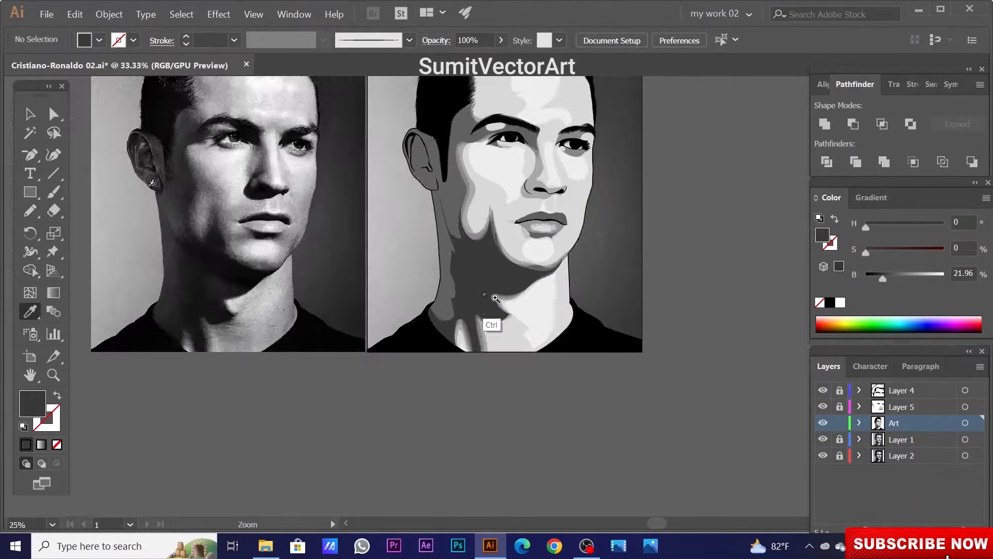
pyautogui.click(495, 298)
pyautogui.click(495, 302)
pyautogui.hotkey('ctrl', 'alt', '0')
# Recolour the neck and jaw core shadow to grey at 30.98% brightness.
pyautogui.press('v')
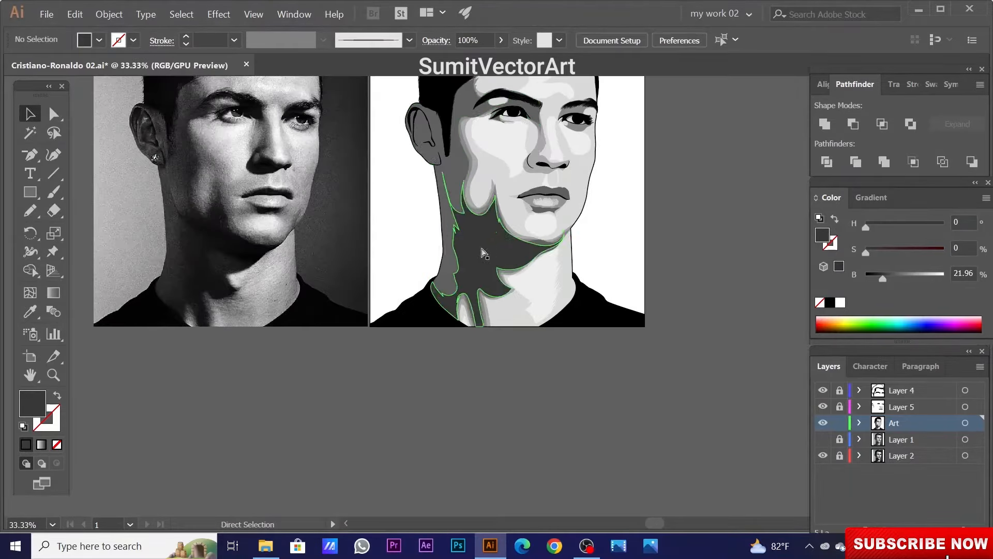
pyautogui.click(490, 247)
pyautogui.press('i')
pyautogui.click(517, 223)
pyautogui.hotkey('ctrl', 'shift', 'a')
pyautogui.hotkey('ctrl', '-')
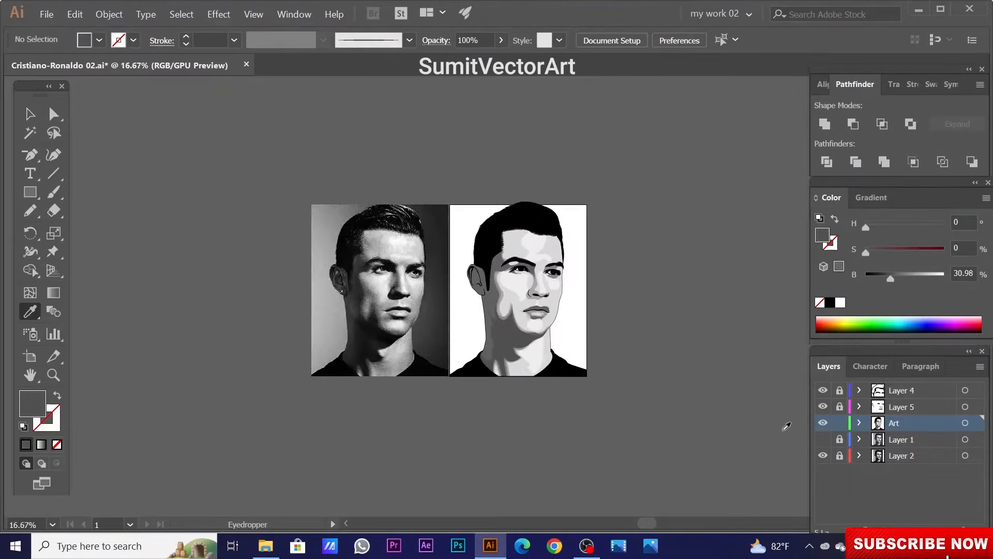
# Trace the shadow inside the ear and across its upper rim beside the hairline with the Pencil tool.
pyautogui.scroll(2, 582, 340)
pyautogui.click(823, 439)
pyautogui.keyDown('ctrl'); pyautogui.click(823, 423); pyautogui.keyUp('ctrl')
pyautogui.scroll(3, 362, 227)
pyautogui.press('n')
pyautogui.scroll(1, 455, 269)
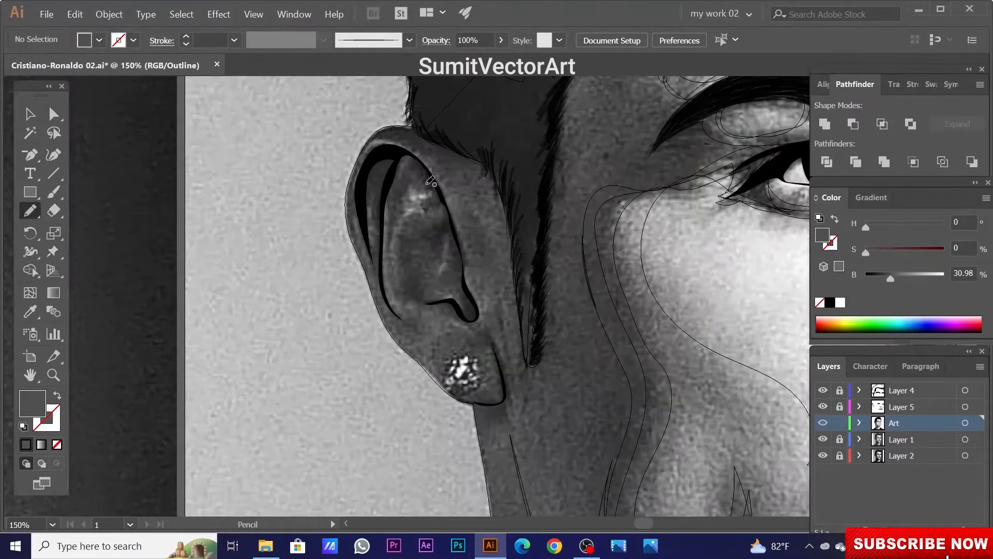
pyautogui.moveTo(449, 202)
pyautogui.mouseDown()
pyautogui.moveTo(386, 142)
pyautogui.moveTo(461, 180)
pyautogui.mouseUp()
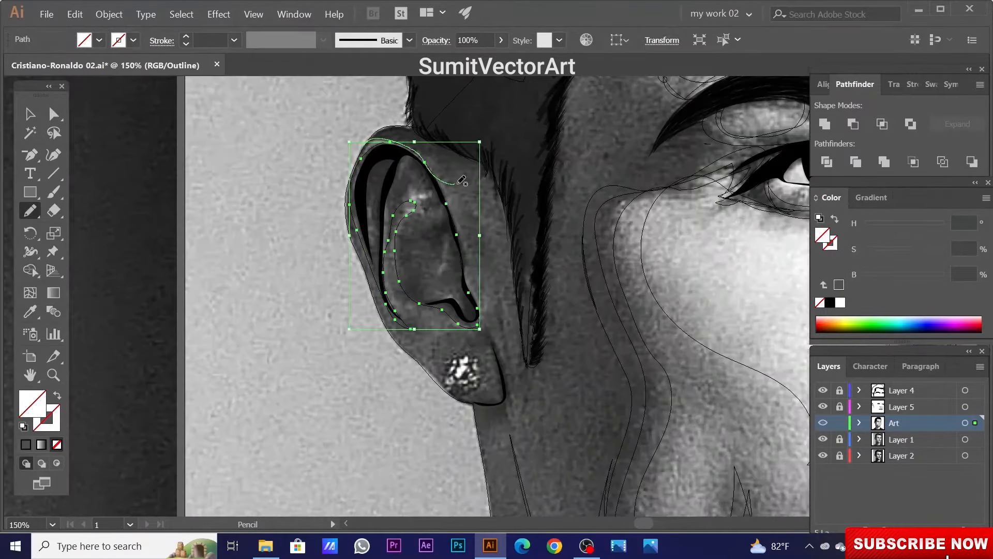
pyautogui.moveTo(382, 128); pyautogui.dragTo(362, 151)
# Fill the traced ear shadow with dark grey at 21.18% brightness.
pyautogui.keyDown('ctrl'); pyautogui.click(824, 423); pyautogui.keyUp('ctrl')
pyautogui.scroll(-1, 371, 162)
pyautogui.press('i')
pyautogui.click(436, 297)
pyautogui.scroll(-1, 410, 417)
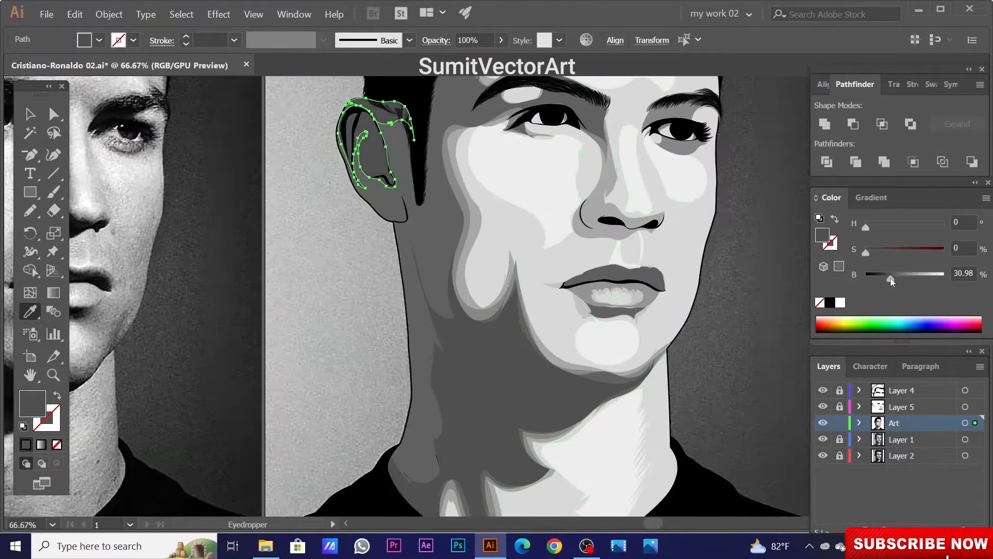
pyautogui.moveTo(890, 277); pyautogui.dragTo(882, 278)
pyautogui.rightClick(363, 127)
pyautogui.click(543, 328)
pyautogui.keyDown('ctrl'); pyautogui.click(735, 368); pyautogui.keyUp('ctrl')
# Trace a deeper shadow band along the underside of the jaw, from below the ear to the chin, with the Pencil tool.
pyautogui.scroll(-2, 577, 345)
pyautogui.keyDown('ctrl'); pyautogui.click(823, 423); pyautogui.keyUp('ctrl')
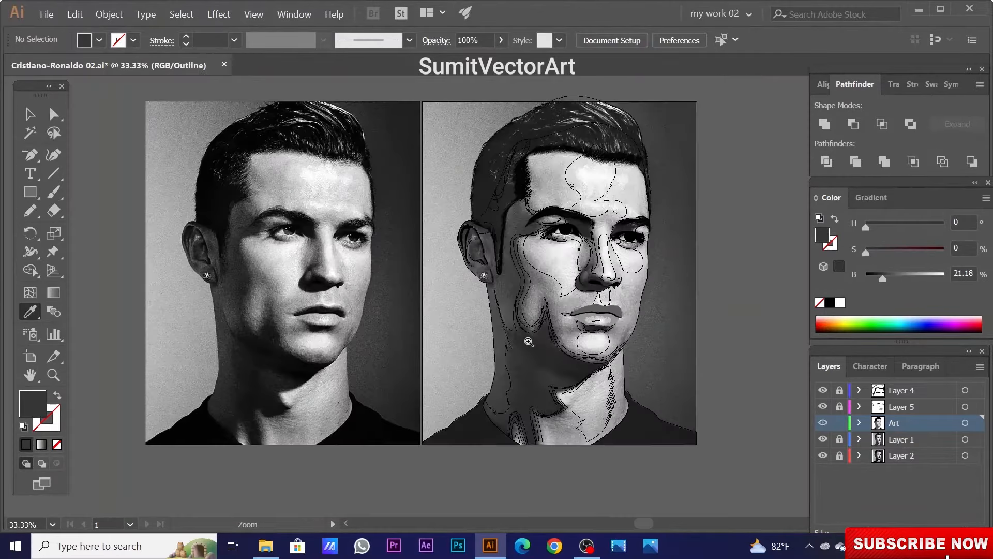
pyautogui.scroll(3, 528, 339)
pyautogui.moveTo(579, 440)
pyautogui.mouseDown()
pyautogui.moveTo(496, 330)
pyautogui.moveTo(486, 339)
pyautogui.mouseUp()
pyautogui.press('n')
pyautogui.moveTo(358, 201)
pyautogui.mouseDown()
pyautogui.moveTo(423, 238)
pyautogui.moveTo(446, 280)
pyautogui.moveTo(369, 208)
pyautogui.mouseUp()
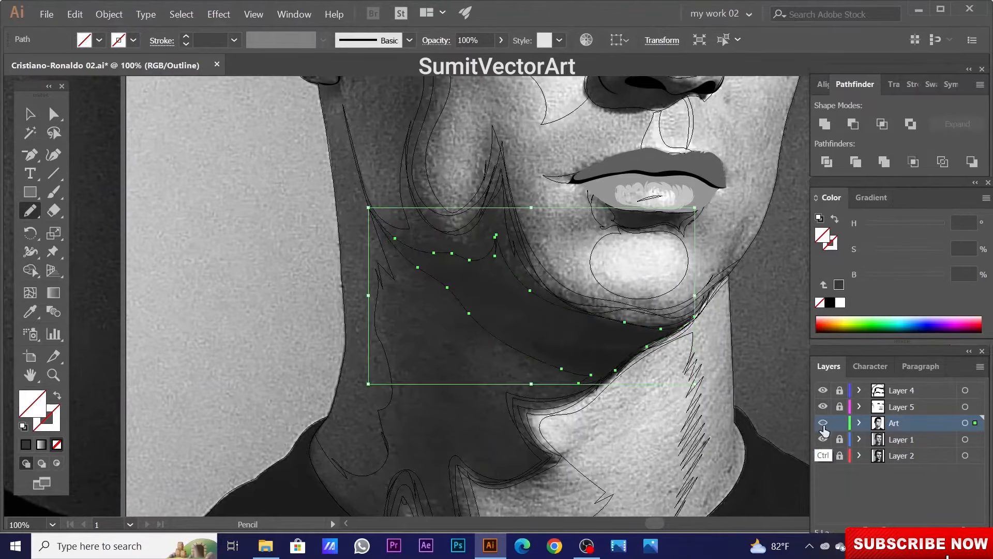
# Fill the shadow band under the jaw with dark grey at 16.86% brightness.
pyautogui.keyDown('ctrl'); pyautogui.click(824, 424); pyautogui.keyUp('ctrl')
pyautogui.press('i')
pyautogui.click(455, 382)
pyautogui.moveTo(882, 278); pyautogui.dragTo(879, 278)
pyautogui.keyDown('ctrl'); pyautogui.click(776, 333); pyautogui.keyUp('ctrl')
pyautogui.scroll(-5, 513, 298)
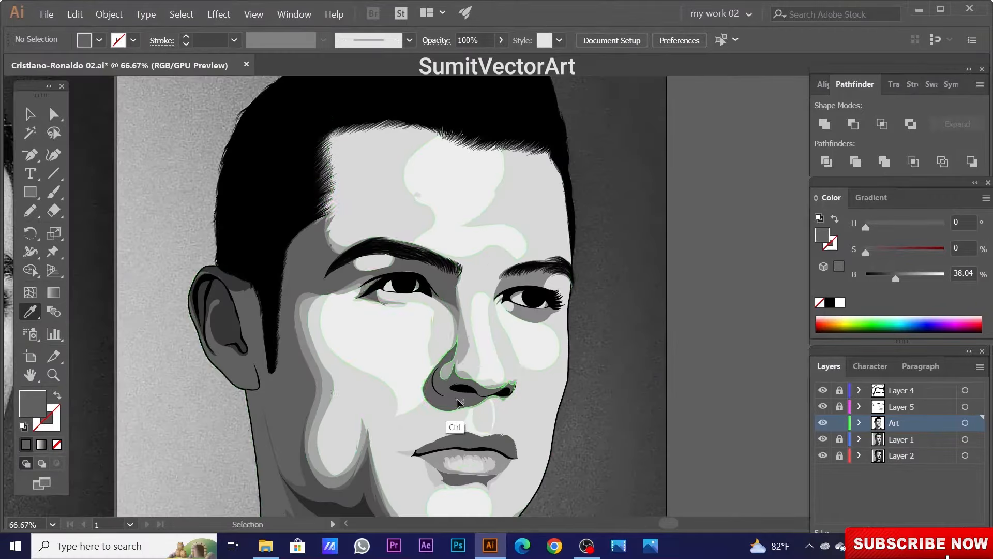
# Trace a larger tone shape around the highlight under the ear-side eyebrow and fill it with grey at 85.1% brightness.
pyautogui.rightClick(639, 132)
pyautogui.click(747, 404)
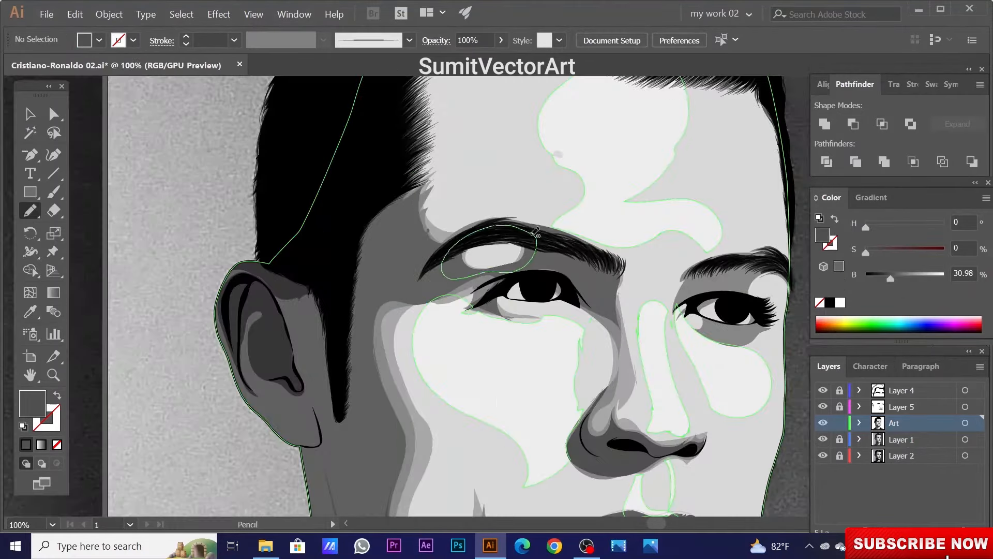
pyautogui.keyDown('ctrl'); pyautogui.click(489, 258); pyautogui.keyUp('ctrl')
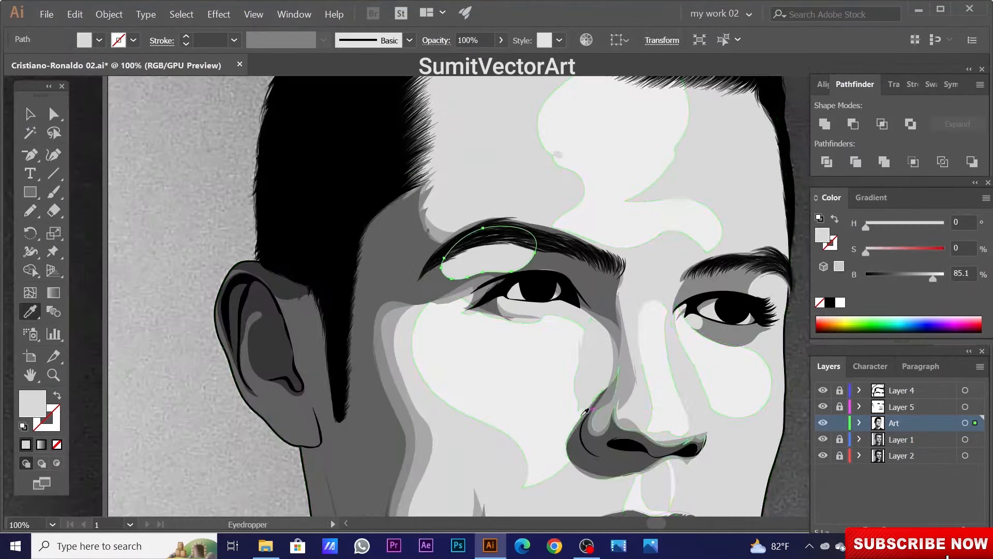
pyautogui.click(593, 335)
pyautogui.press('v')
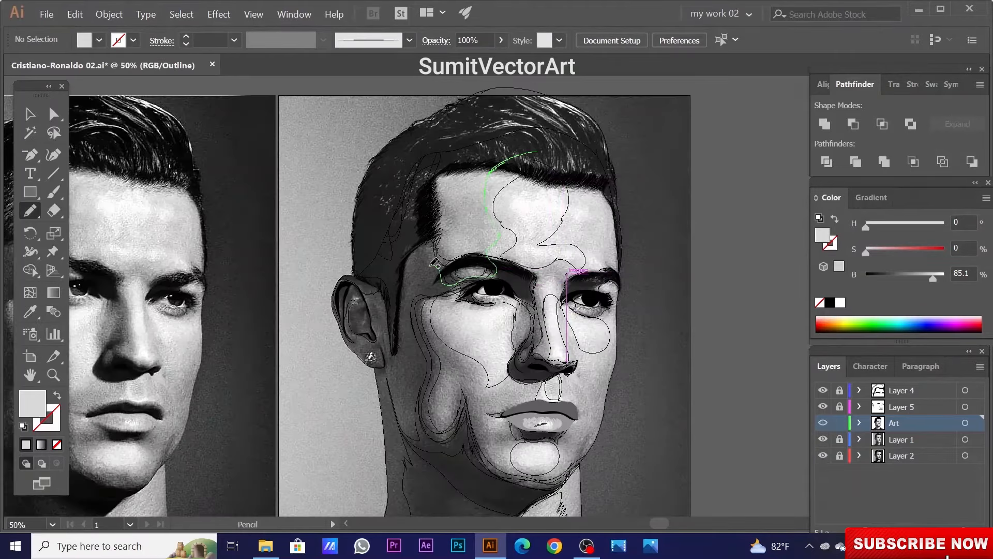
# Add a large traced tone shape over the lower face at 85.1% brightness and move it behind the darker cheek and jaw shadows.
pyautogui.hotkey('ctrl', 'y')
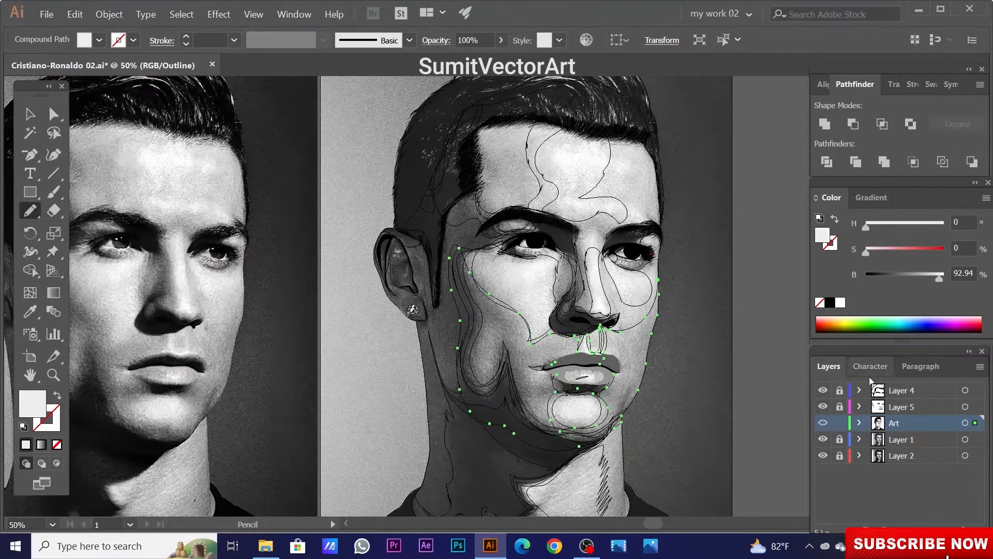
pyautogui.hotkey('ctrl', 'y')
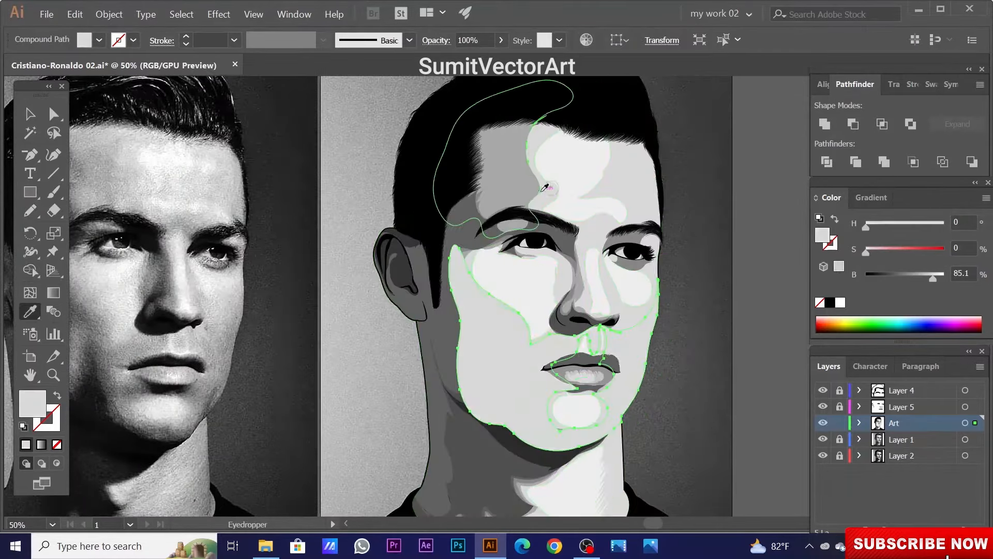
pyautogui.rightClick(502, 354)
pyautogui.moveTo(533, 462)
pyautogui.click(682, 487)
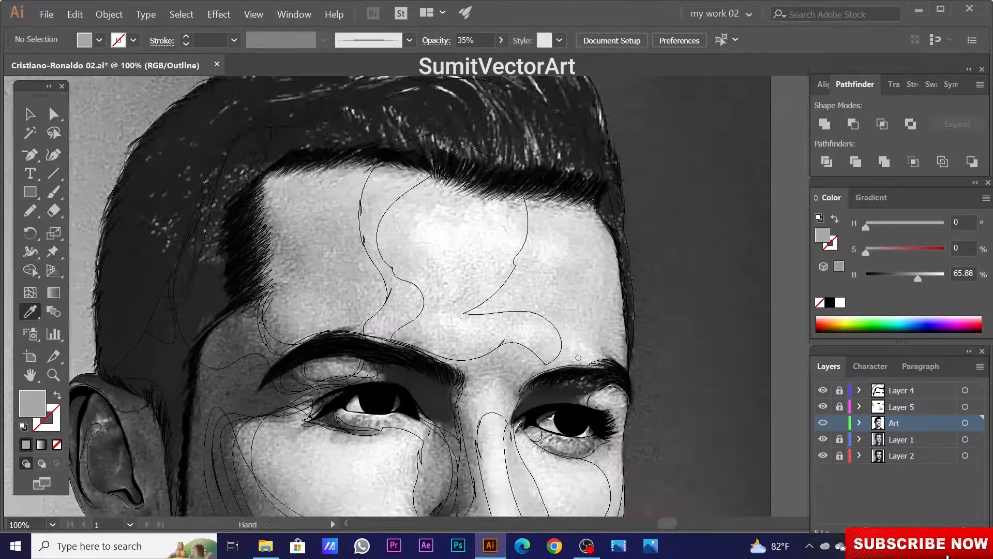
# Trace a dark shadow shape around the side and underside of the nose with the Pencil tool.
pyautogui.moveTo(578, 356); pyautogui.dragTo(619, 258)
pyautogui.press('m')
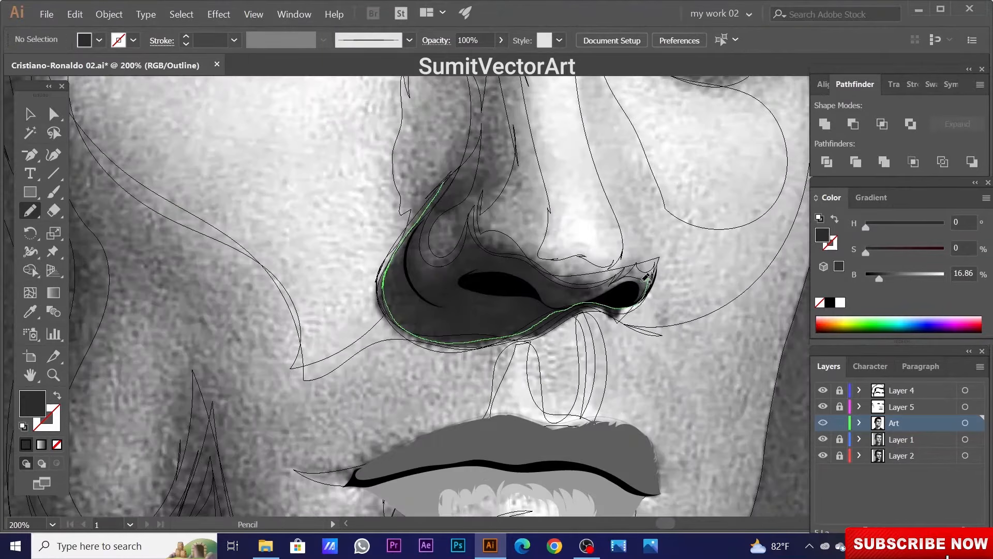
pyautogui.moveTo(475, 249); pyautogui.dragTo(472, 248)
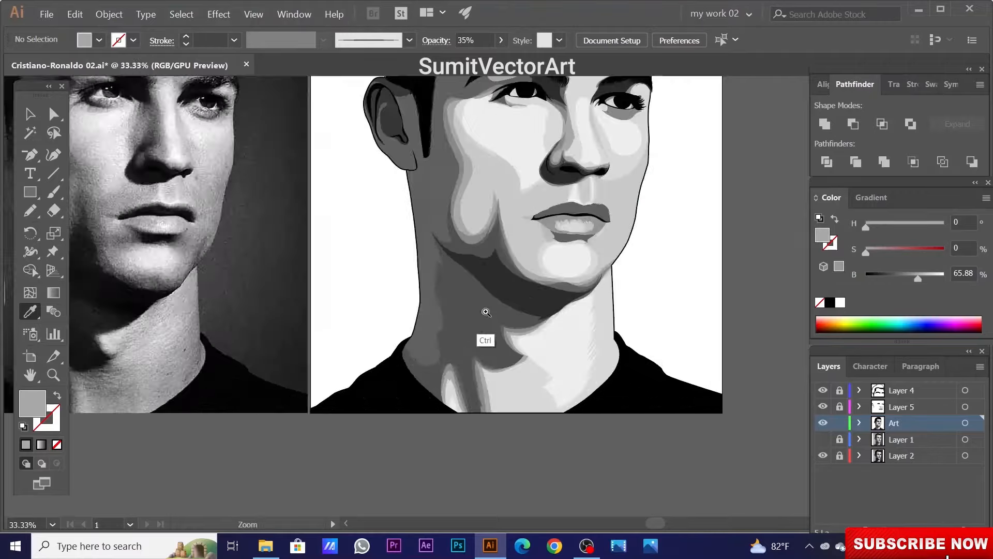
pyautogui.moveTo(444, 273); pyautogui.dragTo(552, 314)
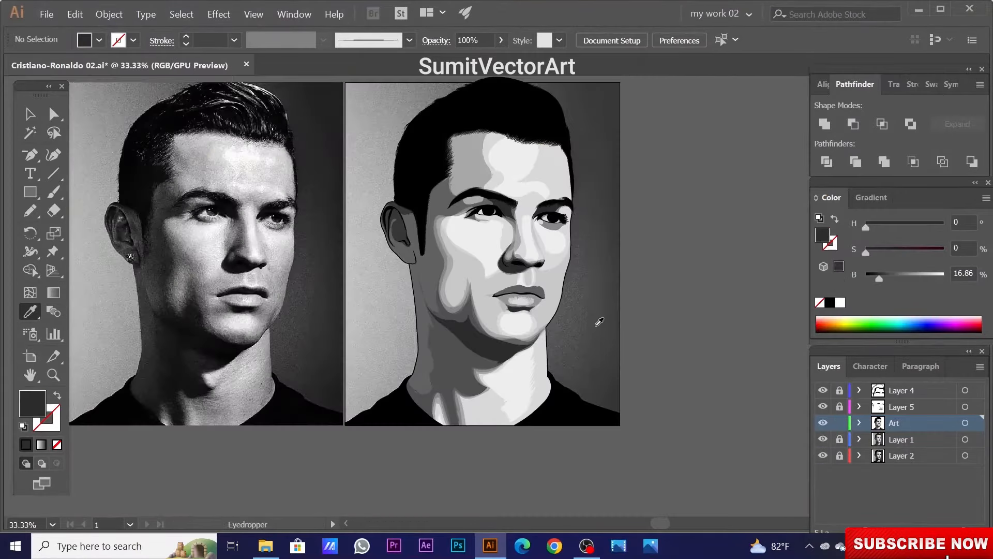
# Trace a large shadow shape over the temple, ear, side of the face and neck, cropped to the head and neck outline.
pyautogui.moveTo(592, 320); pyautogui.dragTo(636, 313)
pyautogui.press('n')
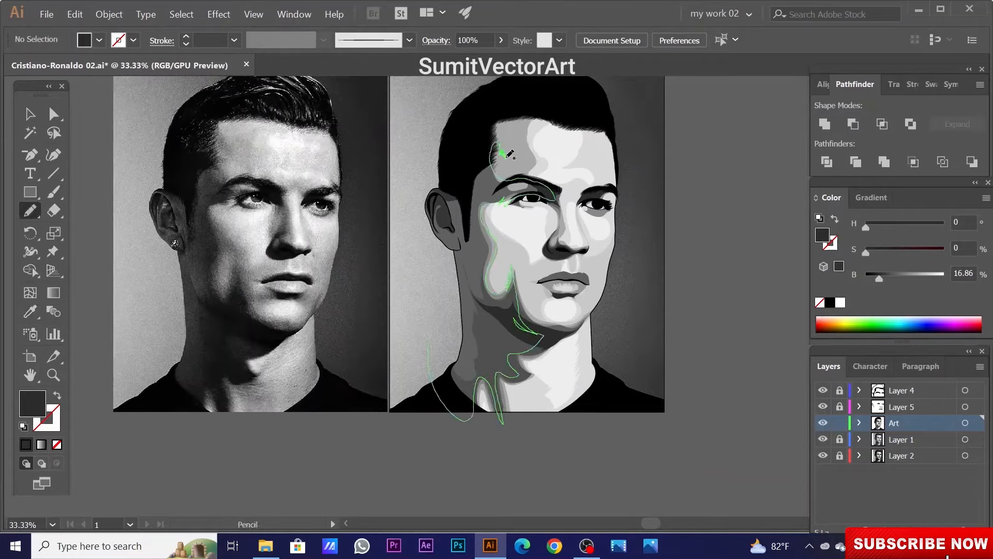
pyautogui.press('i')
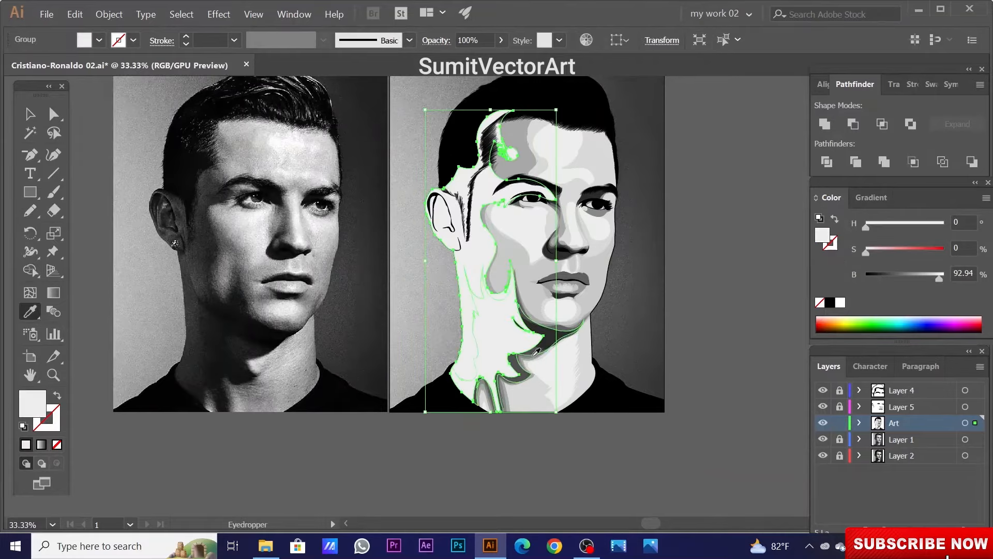
# Recolour the large side-of-face and neck shadow to grey at 38.04% brightness with 50% opacity.
pyautogui.click(512, 166)
pyautogui.hotkey('ctrl', '+')
pyautogui.press('b')
pyautogui.moveTo(529, 279)
pyautogui.mouseDown()
pyautogui.moveTo(496, 173)
pyautogui.moveTo(479, 161)
pyautogui.mouseUp()
pyautogui.hotkey('ctrl', '-')
pyautogui.hotkey('ctrl', '-')
pyautogui.hotkey('ctrl', '-')
pyautogui.press('v')
pyautogui.rightClick(572, 189)
pyautogui.press('Escape')
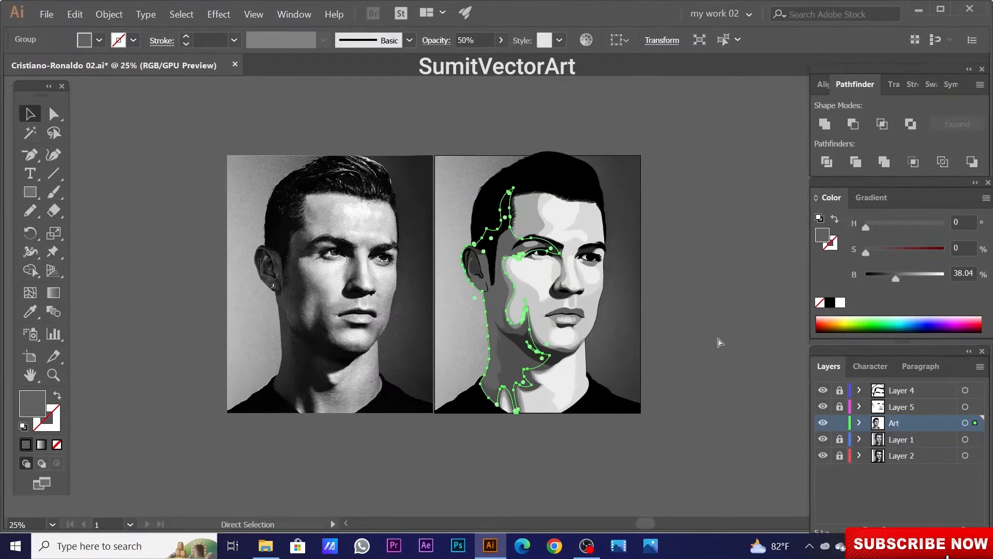
pyautogui.click(712, 339)
# Trace a deeper shadow shape following the inner folds and hollow of the ear with the Pencil tool.
pyautogui.hotkey('ctrl', '-')
pyautogui.click(823, 439)
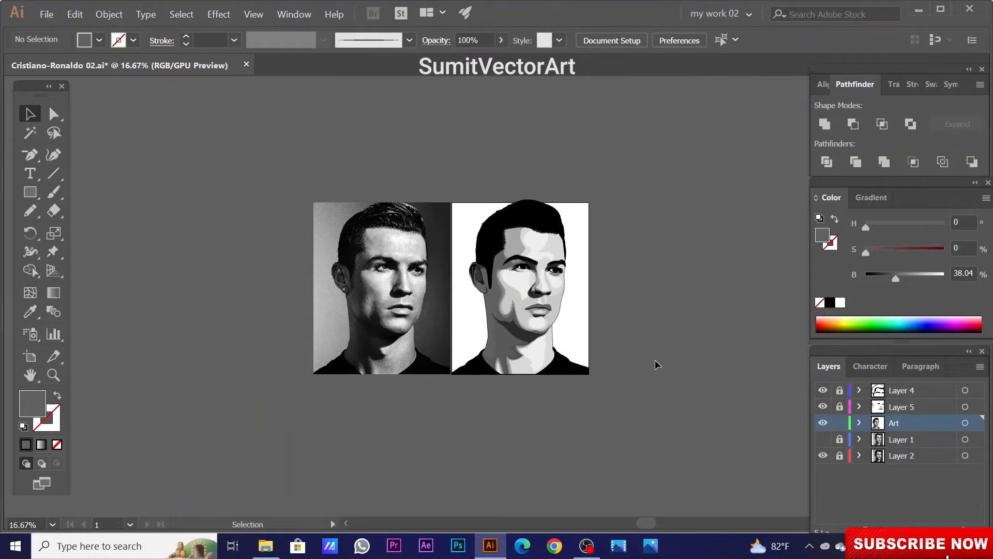
pyautogui.click(823, 439)
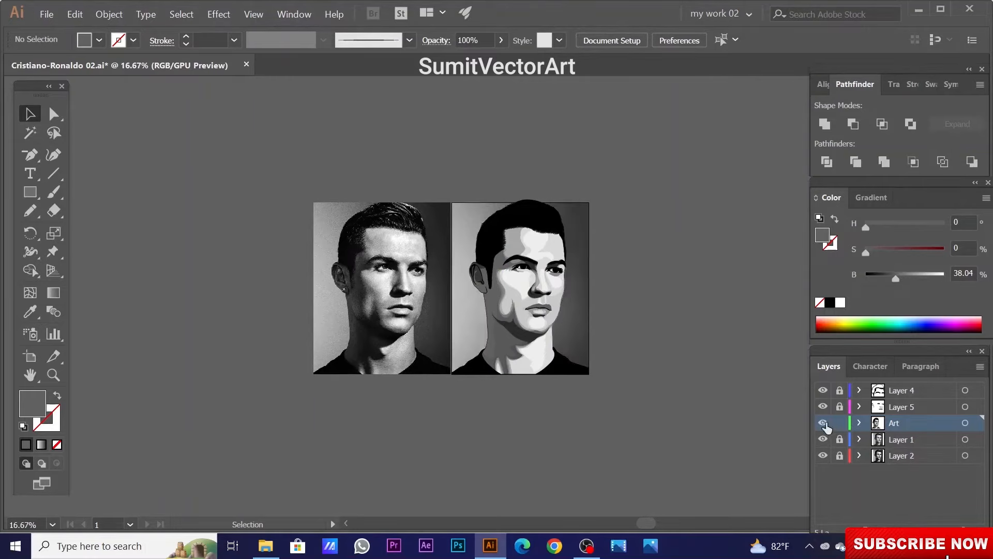
pyautogui.hotkey('ctrl', 'y')
pyautogui.scroll(6, 478, 276)
pyautogui.press('n')
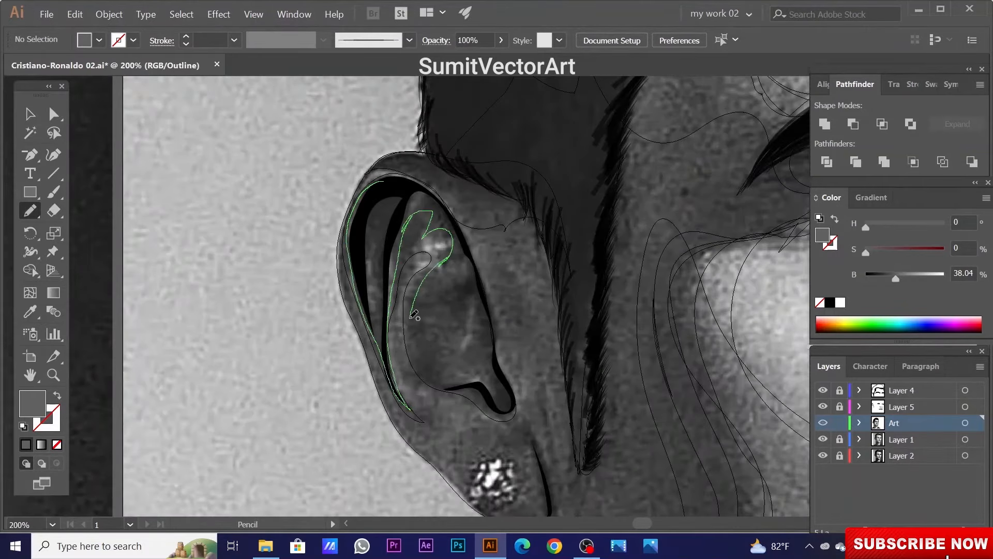
pyautogui.hotkey('ctrl', 'y')
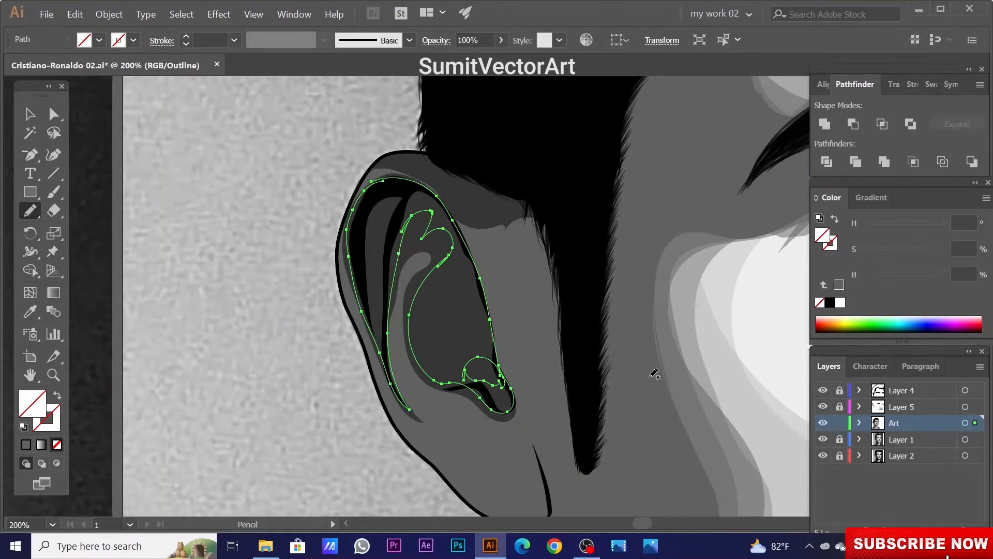
# Fill the inner-ear fold shadow with near-black grey at 10.98% brightness.
pyautogui.press('v')
pyautogui.click(277, 466)
pyautogui.hotkey('ctrl', '-')
pyautogui.hotkey('ctrl', '-')
pyautogui.hotkey('ctrl', '-')
pyautogui.hotkey('ctrl', '-')
pyautogui.hotkey('ctrl', '-')
pyautogui.press('i')
pyautogui.keyDown('ctrl'); pyautogui.click(553, 256); pyautogui.keyUp('ctrl')
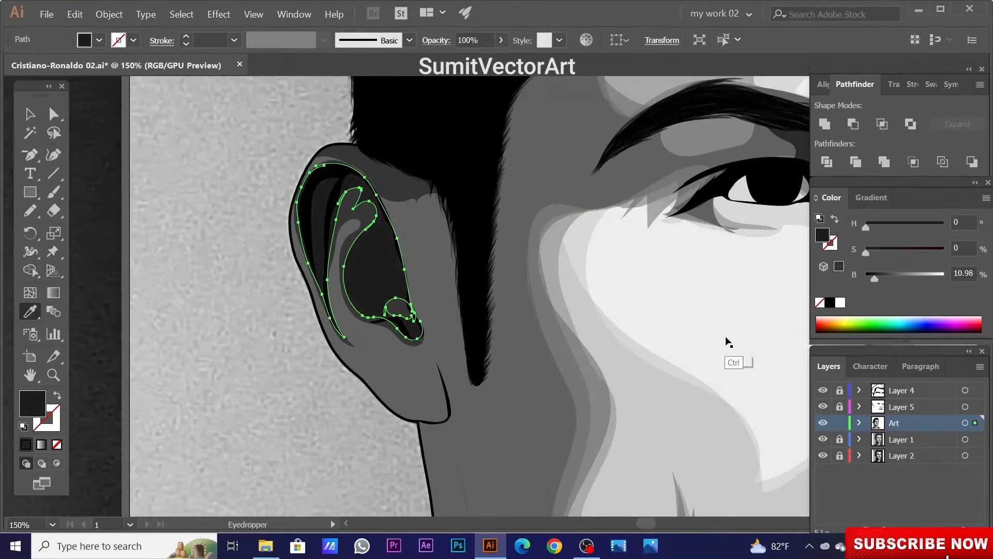
# Trace the small sparkle facets of the ear stud on the earlobe with the Pencil tool.
pyautogui.hotkey('ctrl', 'y')
pyautogui.scroll(3, 440, 414)
pyautogui.press('n')
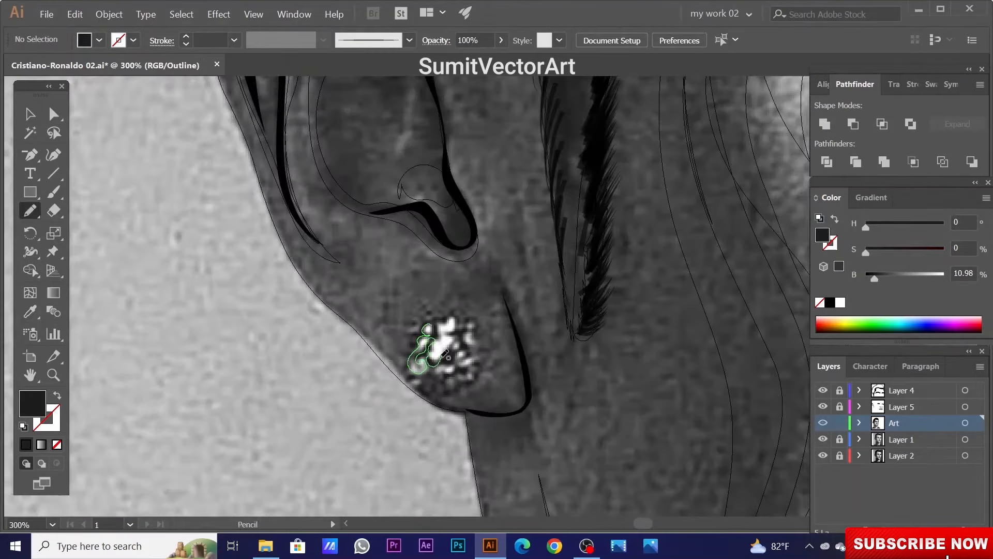
pyautogui.moveTo(457, 316); pyautogui.dragTo(429, 327)
pyautogui.hotkey('ctrl', 'y')
# Fill the ear stud's sparkle shapes with light grey at 85.1% brightness and 100% opacity.
pyautogui.scroll(-2, 378, 230)
pyautogui.press('i')
pyautogui.click(603, 214)
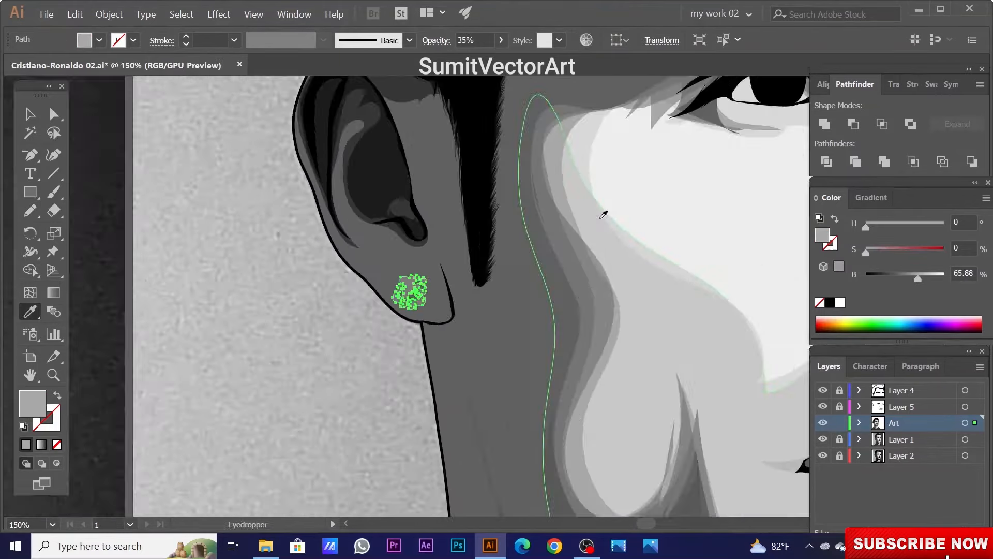
pyautogui.scroll(-4, 450, 266)
pyautogui.scroll(4, 479, 270)
pyautogui.keyDown('ctrl'); pyautogui.click(309, 271); pyautogui.keyUp('ctrl')
pyautogui.click(304, 380)
pyautogui.keyDown('ctrl'); pyautogui.click(304, 380); pyautogui.keyUp('ctrl')
pyautogui.hotkey('ctrl', '-')
pyautogui.hotkey('ctrl', '-')
pyautogui.hotkey('ctrl', '-')
pyautogui.hotkey('ctrl', '-')
pyautogui.hotkey('ctrl', '-')
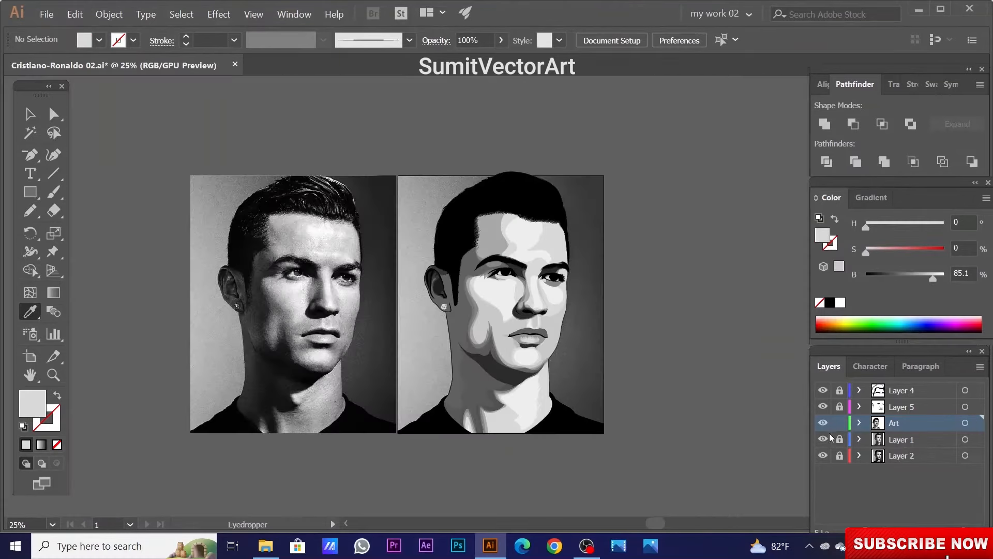
# Trace a soft shadow shape along the lower edge of the chin and far jawline with the Pencil tool.
pyautogui.click(824, 440)
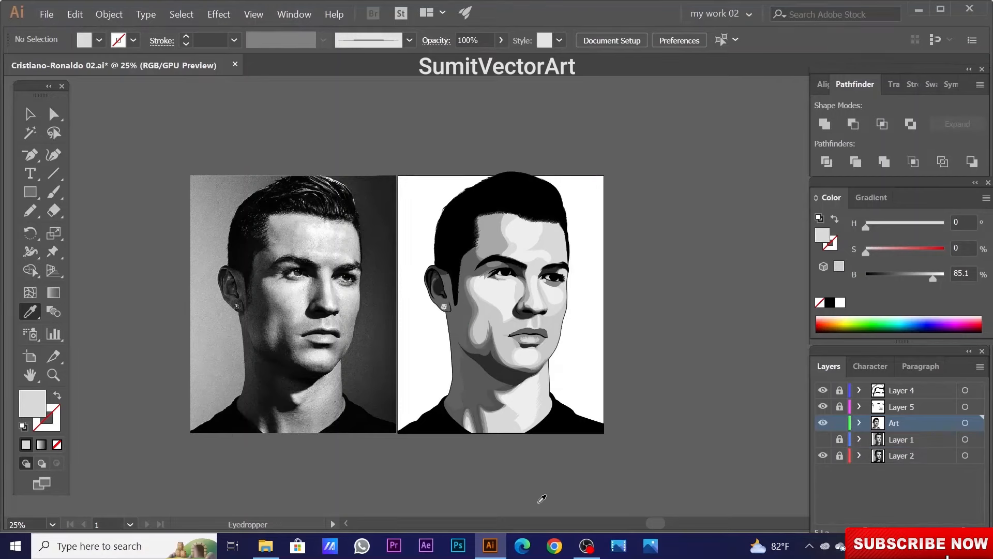
pyautogui.scroll(4, 534, 498)
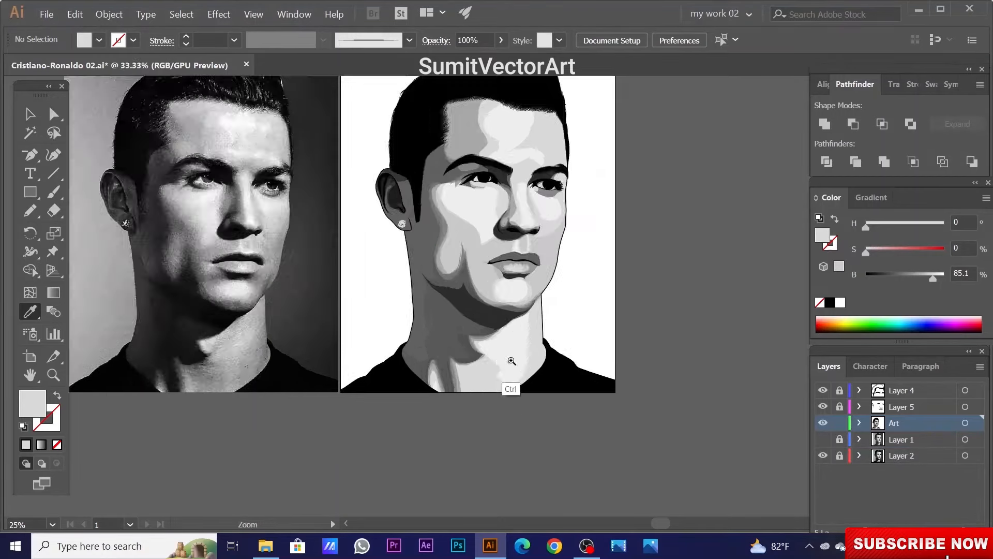
pyautogui.hotkey('ctrl', 'y')
pyautogui.press('n')
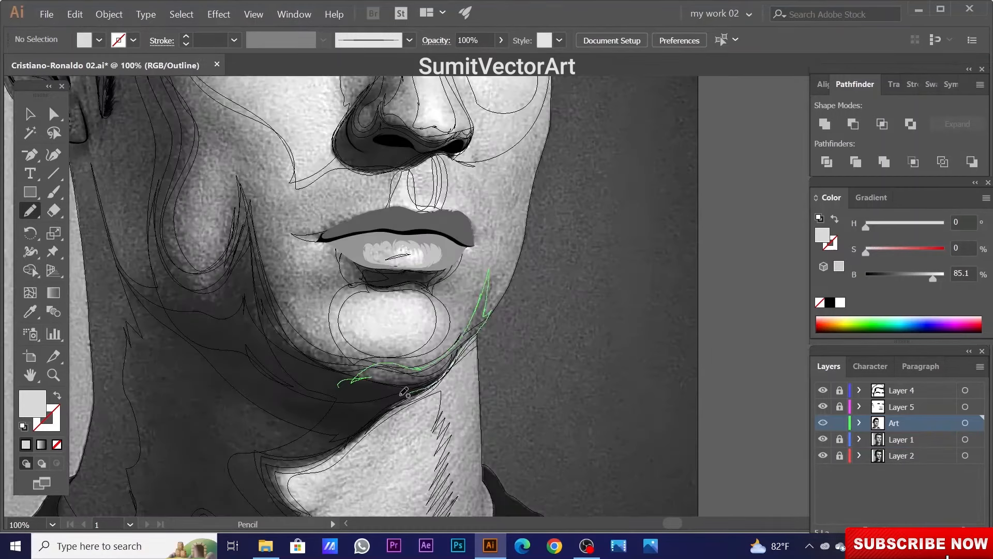
pyautogui.moveTo(403, 392); pyautogui.dragTo(351, 385)
# Fill the chin and jawline shadow with grey at 38.04% brightness and 50% opacity, and adjust its stacking order.
pyautogui.hotkey('ctrl', 'y')
pyautogui.press('i')
pyautogui.click(299, 340)
pyautogui.rightClick(614, 273)
pyautogui.click(776, 489)
pyautogui.hotkey('ctrl', ']')
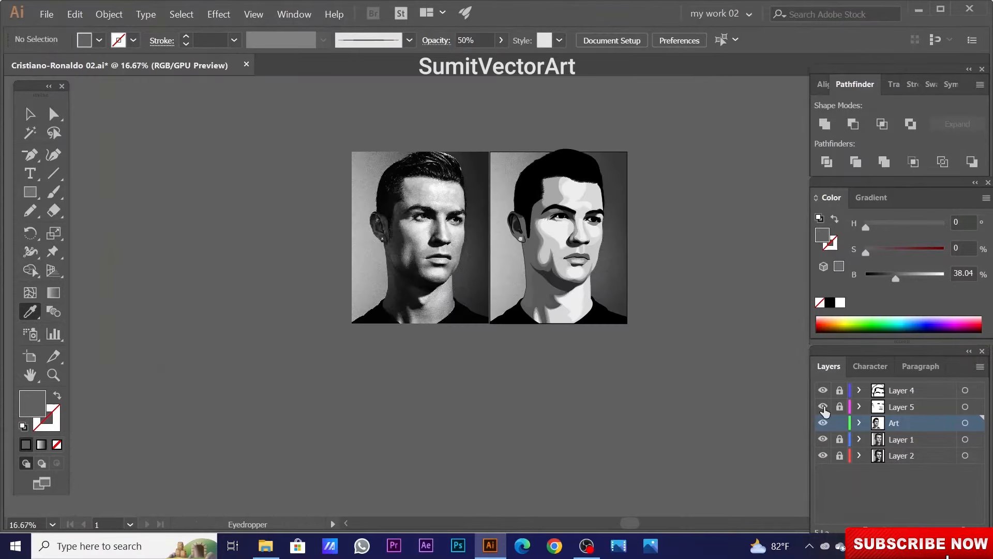
# Trace a deeper shadow shape down the cheek, beneath the jaw and across the neck with the Pencil tool.
pyautogui.scroll(3, 640, 372)
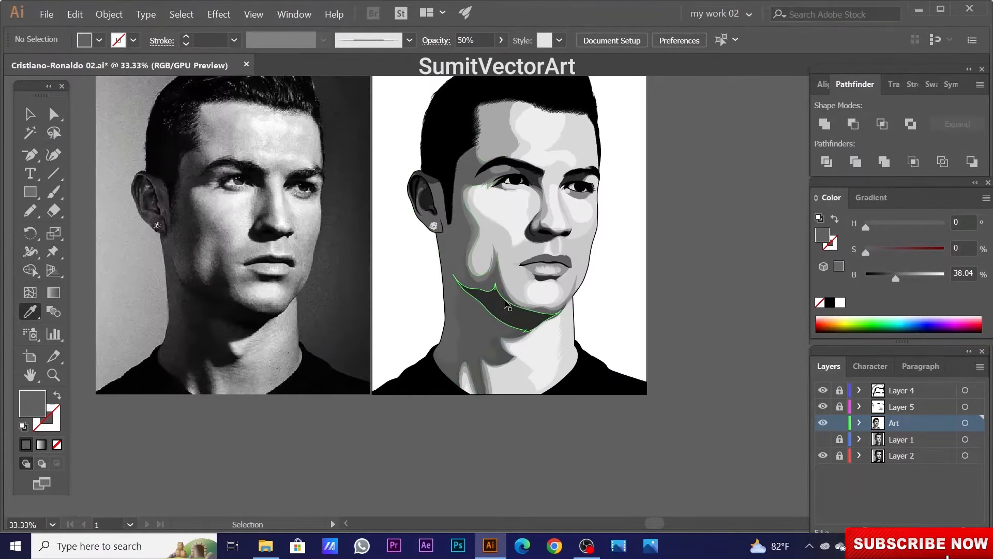
pyautogui.click(822, 440)
pyautogui.hotkey('ctrl', 'y')
pyautogui.scroll(1, 449, 381)
pyautogui.press('n')
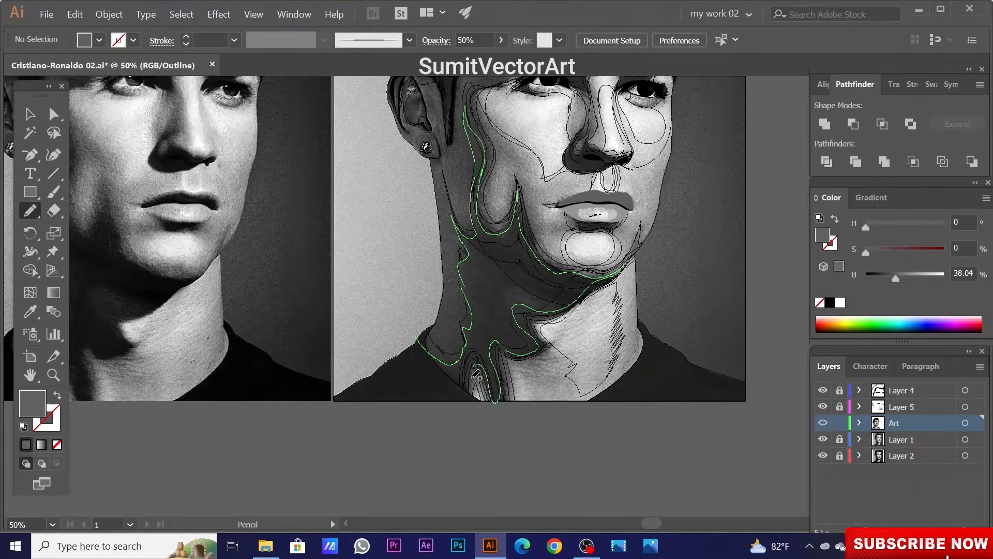
pyautogui.moveTo(476, 372); pyautogui.dragTo(411, 336)
# Fill the cheek and neck shadow with dark grey at 23.14% brightness and 100% opacity, and send it backward in the stack.
pyautogui.hotkey('ctrl', 'y')
pyautogui.press('i')
pyautogui.click(290, 331)
pyautogui.rightClick(516, 259)
pyautogui.moveTo(579, 431)
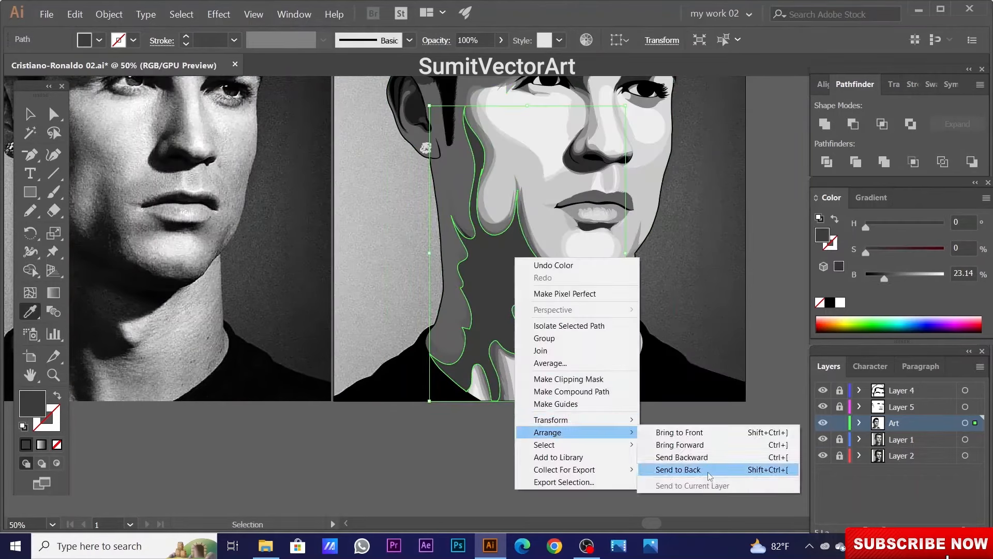
pyautogui.click(708, 471)
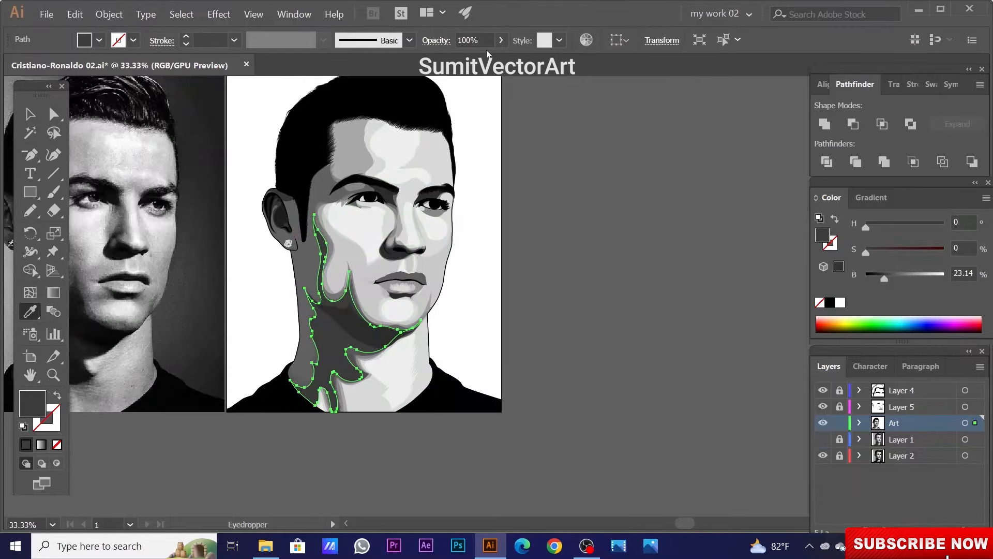
pyautogui.hotkey('ctrl', 'shift', 'a')
pyautogui.scroll(-1, 611, 341)
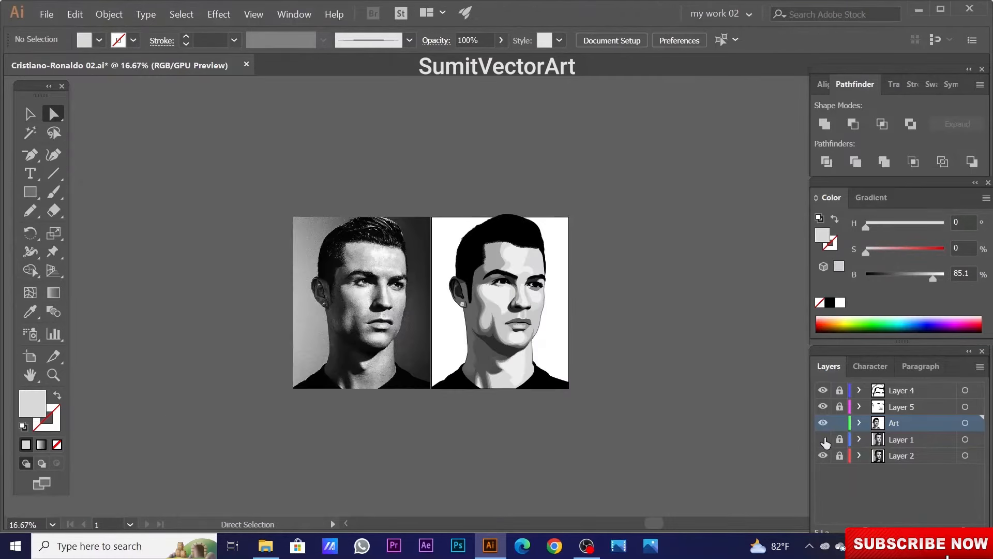
# Create a new layer above the artwork, hide the line and tone layers, and show the Layer 1 photo for painting hair.
pyautogui.click(823, 439)
pyautogui.hotkey('ctrl', 'l')
pyautogui.hotkey('ctrl', '+')
pyautogui.hotkey('ctrl', '+')
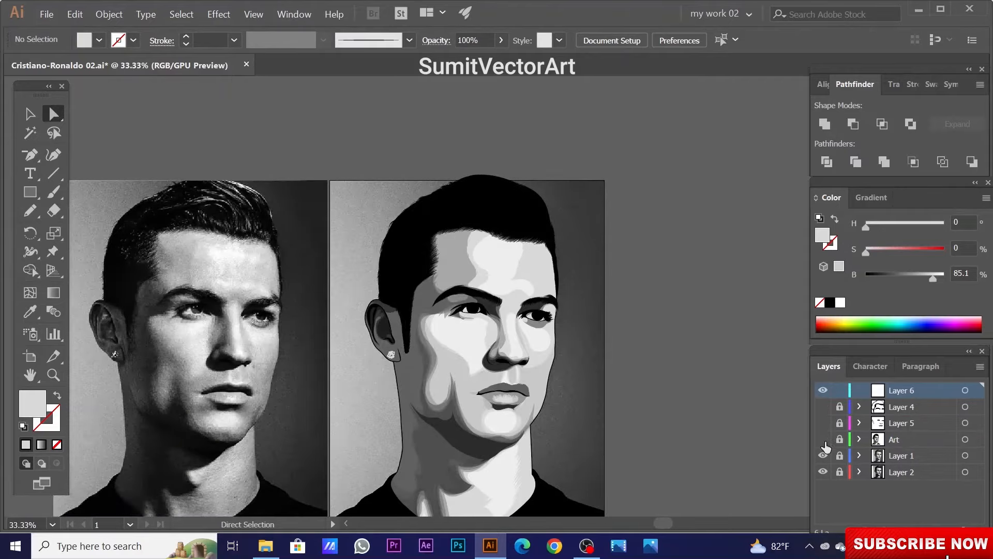
pyautogui.click(823, 439)
pyautogui.scroll(4, 470, 348)
pyautogui.press('b')
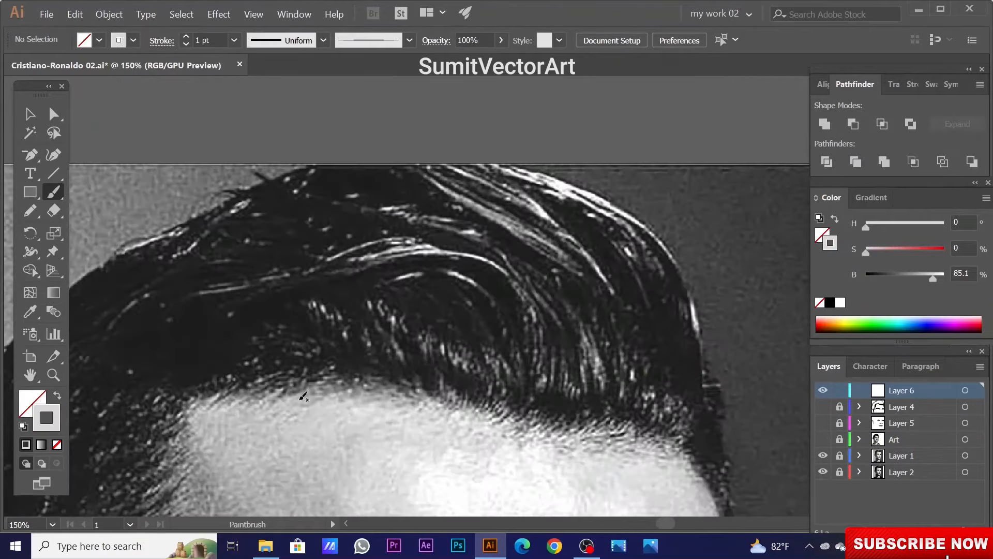
# Paint long curved highlight strands sweeping over the quiff with the Paintbrush, using a 6 pt light grey stroke.
pyautogui.moveTo(514, 326); pyautogui.dragTo(516, 377)
pyautogui.press('v')
pyautogui.click(234, 40)
pyautogui.click(253, 158)
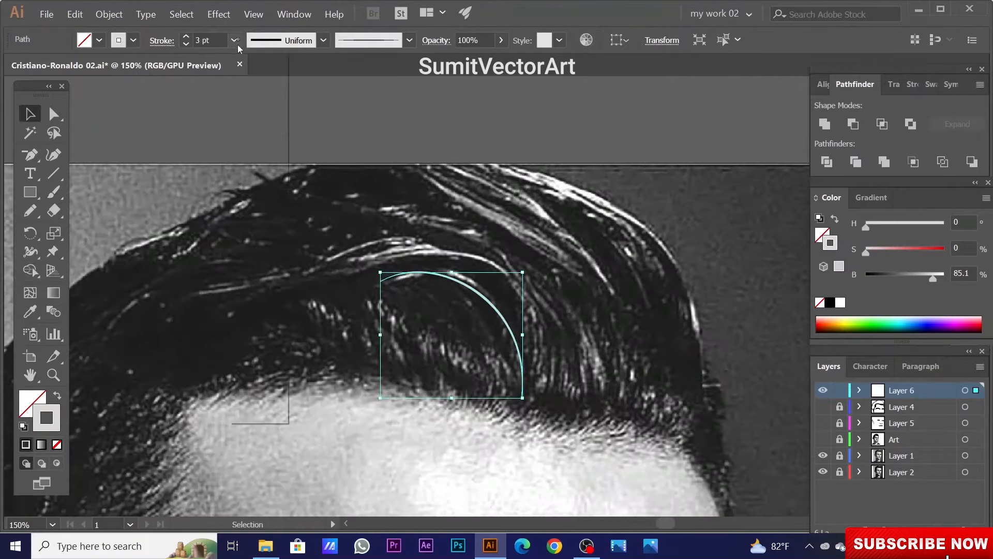
pyautogui.click(535, 361)
pyautogui.press('b')
pyautogui.moveTo(525, 379); pyautogui.dragTo(460, 229)
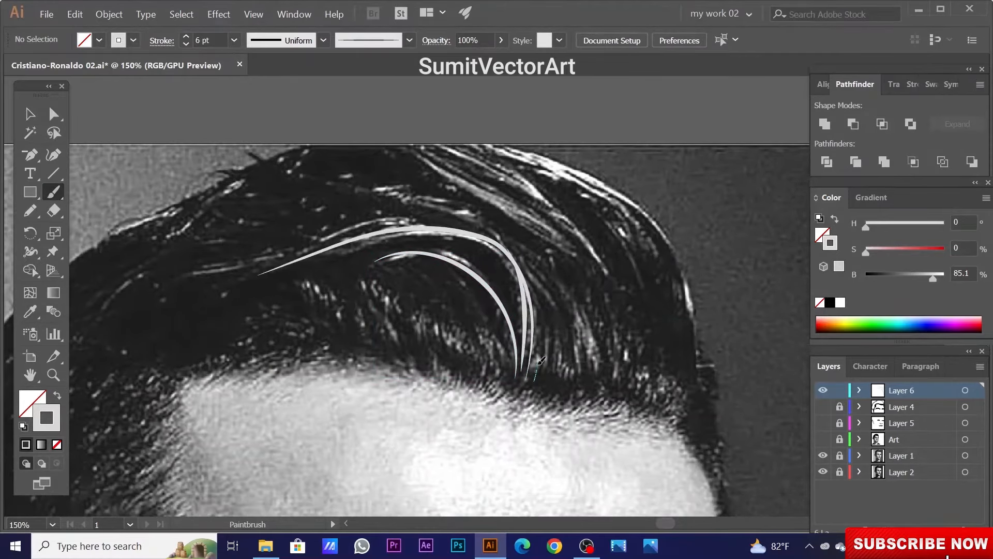
pyautogui.keyDown('ctrl'); pyautogui.keyDown('alt'); pyautogui.click(580, 356); pyautogui.keyUp('alt'); pyautogui.keyUp('ctrl')
pyautogui.moveTo(514, 417); pyautogui.dragTo(504, 334)
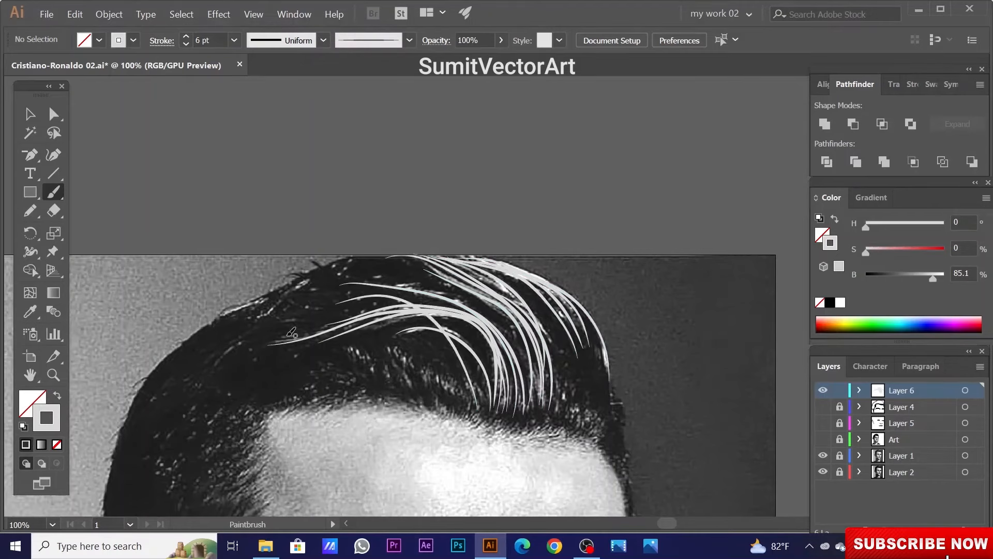
pyautogui.moveTo(480, 312); pyautogui.dragTo(479, 310)
# Paint short highlight strands along the front hairline and its far corner with a 3 pt Paintbrush stroke.
pyautogui.hotkey('ctrl', '=')
pyautogui.scroll(-2, 532, 383)
pyautogui.keyDown('ctrl'); pyautogui.click(561, 343); pyautogui.keyUp('ctrl')
pyautogui.click(234, 40)
pyautogui.click(253, 142)
pyautogui.hotkey('ctrl', 'shift', 'a')
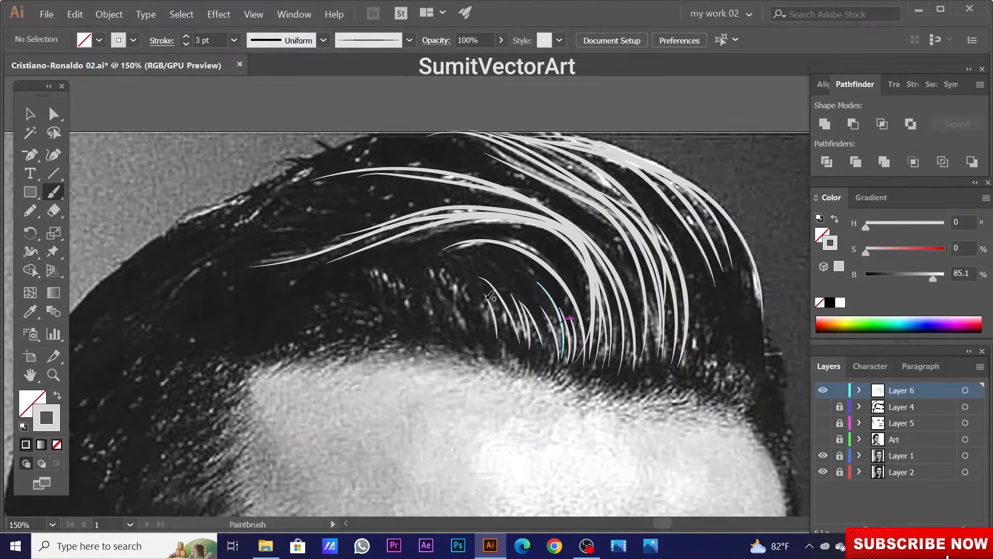
pyautogui.scroll(1, 387, 260)
pyautogui.hscroll(3, 388, 260)
pyautogui.moveTo(611, 302); pyautogui.dragTo(588, 406)
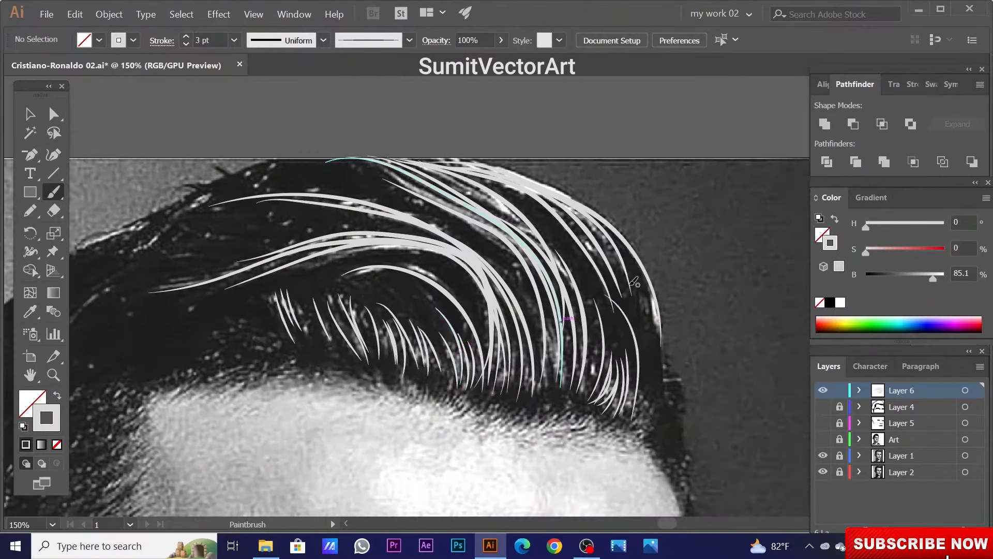
pyautogui.moveTo(642, 427); pyautogui.dragTo(642, 360)
pyautogui.moveTo(652, 340); pyautogui.dragTo(631, 372)
# Paint fine highlight strands on the side of the hair and above the temple with a 2 pt Paintbrush stroke.
pyautogui.click(234, 39)
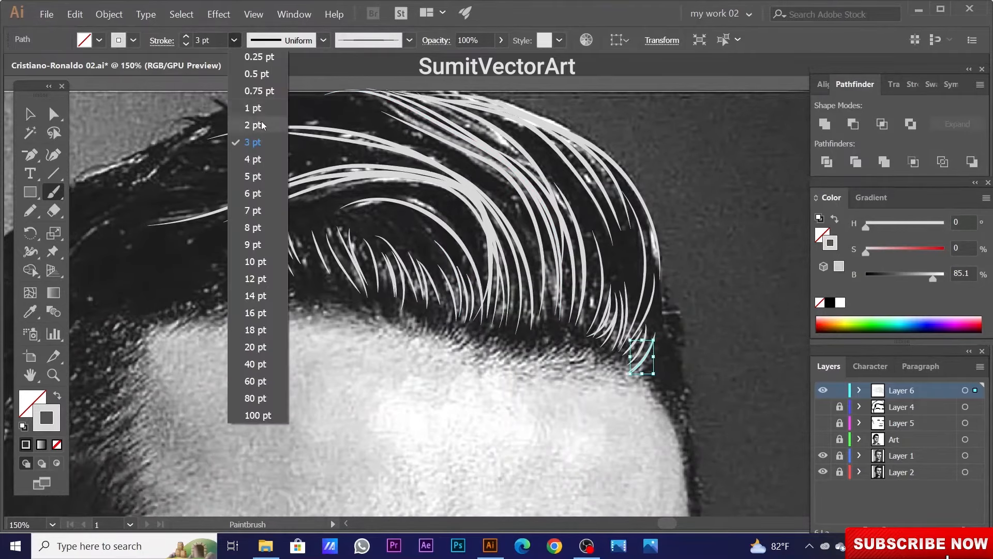
pyautogui.click(243, 122)
pyautogui.click(232, 39)
pyautogui.click(243, 105)
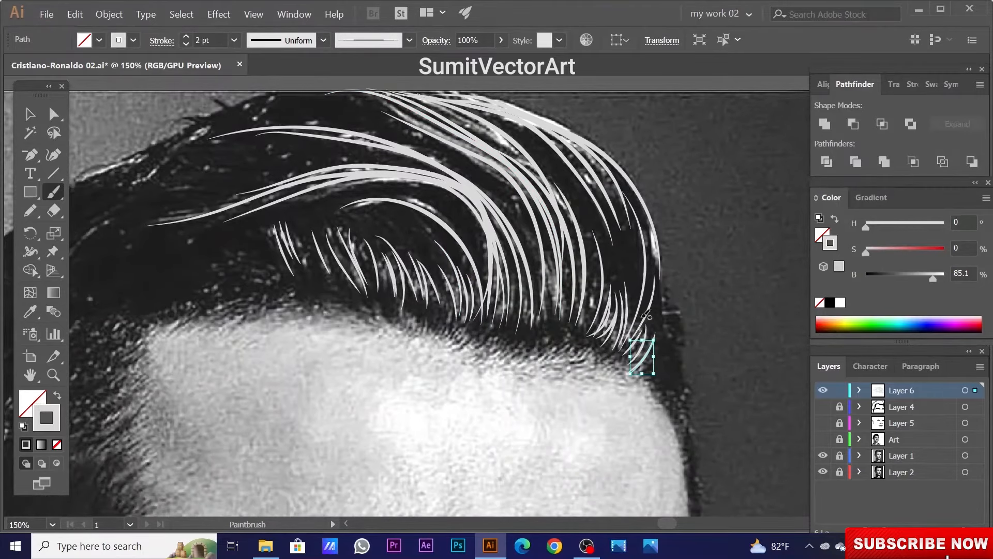
pyautogui.moveTo(600, 404); pyautogui.dragTo(806, 364)
pyautogui.moveTo(432, 231); pyautogui.dragTo(491, 241)
pyautogui.moveTo(459, 262)
pyautogui.mouseDown()
pyautogui.moveTo(407, 278)
pyautogui.moveTo(460, 195)
pyautogui.mouseUp()
pyautogui.moveTo(369, 229); pyautogui.dragTo(340, 260)
pyautogui.moveTo(330, 282)
pyautogui.mouseDown()
pyautogui.moveTo(307, 313)
pyautogui.moveTo(270, 308)
pyautogui.mouseUp()
pyautogui.moveTo(337, 178); pyautogui.dragTo(329, 284)
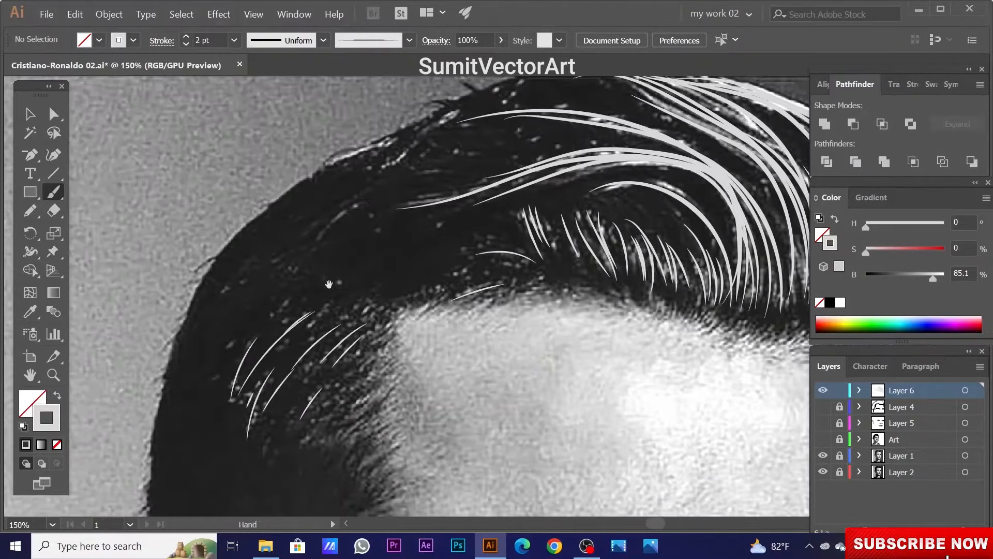
# Show Layer 4, Layer 5 and Art again and hide the Layer 1 photo to view the hair strands over the artwork.
pyautogui.moveTo(823, 407); pyautogui.dragTo(823, 439)
pyautogui.click(823, 455)
pyautogui.hotkey('ctrl', '-')
pyautogui.hotkey('ctrl', '-')
pyautogui.hotkey('ctrl', '-')
pyautogui.hotkey('ctrl', '-')
pyautogui.hotkey('ctrl', '-')
pyautogui.hotkey('ctrl', '+')
pyautogui.hotkey('ctrl', '+')
# Select the hair highlight strands and set their opacity to 65%.
pyautogui.moveTo(346, 208); pyautogui.dragTo(450, 302)
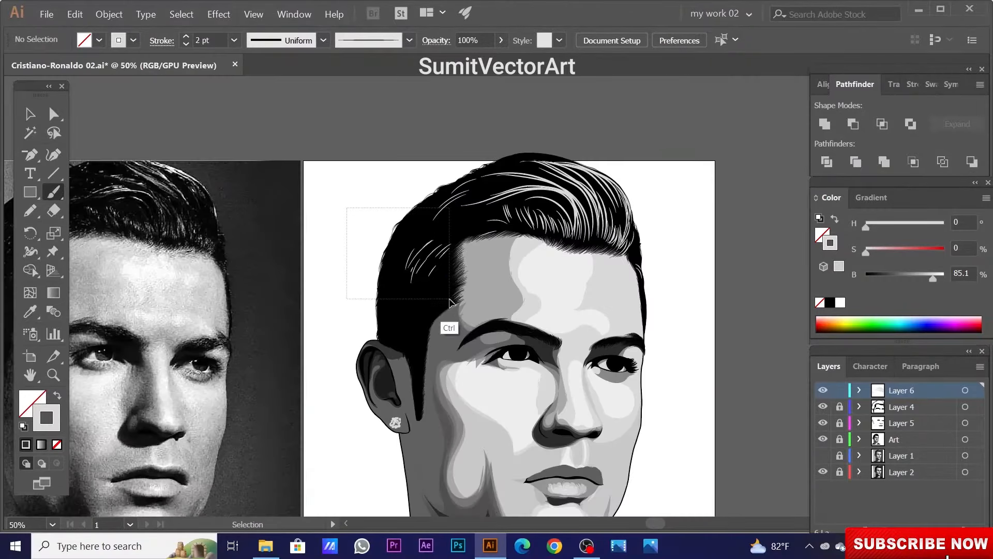
pyautogui.hotkey('ctrl', 'shift', 'a')
pyautogui.moveTo(493, 362); pyautogui.dragTo(484, 379)
pyautogui.moveTo(681, 339); pyautogui.dragTo(478, 179)
pyautogui.moveTo(478, 41); pyautogui.dragTo(440, 43)
pyautogui.write('65')
pyautogui.press('Return')
pyautogui.hotkey('ctrl', 'shift', 'a')
pyautogui.hotkey('ctrl', '-')
pyautogui.hotkey('ctrl', '-')
pyautogui.hotkey('ctrl', '-')
pyautogui.hotkey('ctrl', '+')
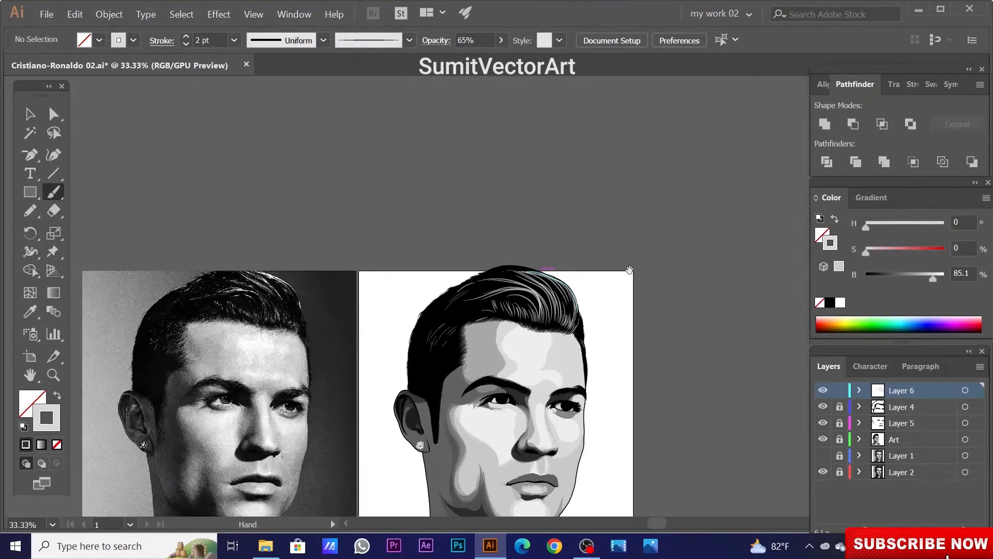
# Set all hair highlight strands to 100% opacity and give their strokes a linear gradient from black through white to black.
pyautogui.moveTo(592, 272); pyautogui.dragTo(472, 373)
pyautogui.doubleClick(468, 40)
pyautogui.write('10')
pyautogui.press('Return')
pyautogui.press('Return')
pyautogui.press('Escape')
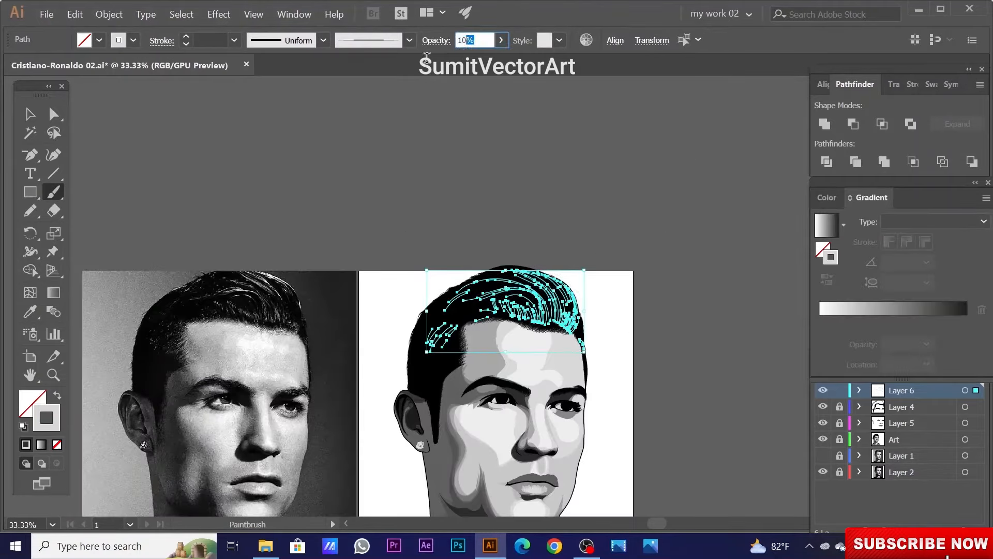
pyautogui.press('.')
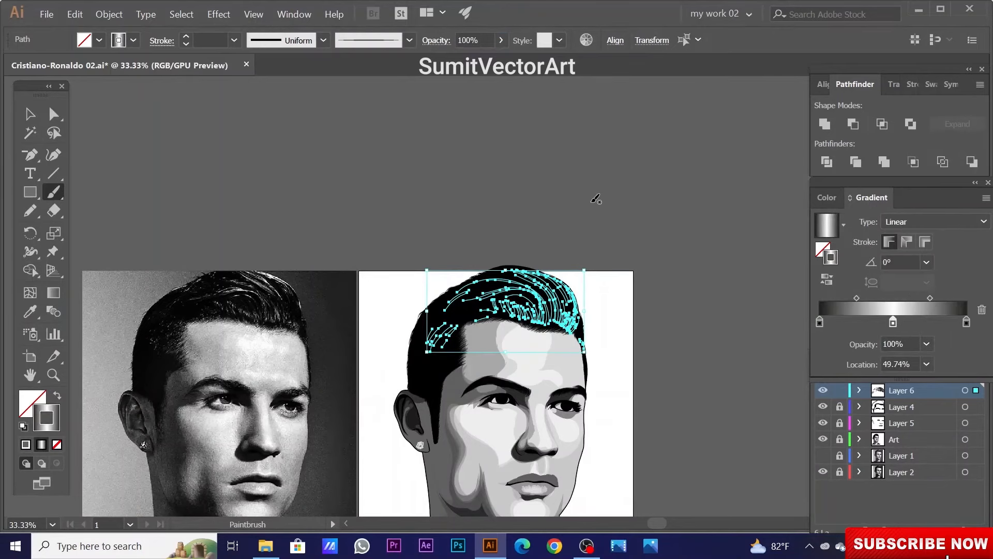
# Apply the Basic brush, a tapered elliptical width profile and a 90° stroke gradient angle to all hair strands.
pyautogui.click(409, 40)
pyautogui.scroll(-3, 372, 92)
pyautogui.click(372, 92)
pyautogui.hotkey('ctrl', '+')
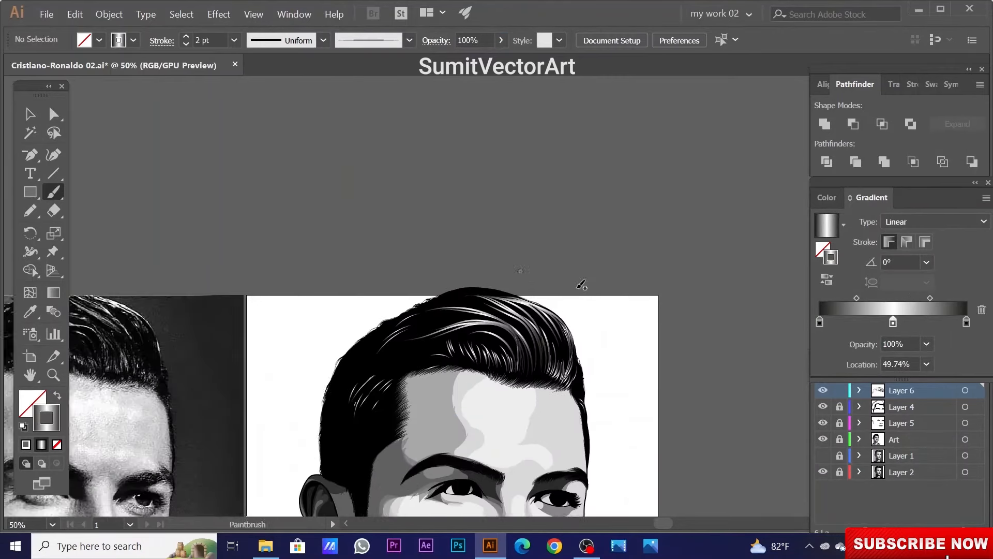
pyautogui.scroll(-1, 441, 384)
pyautogui.keyDown('ctrl'); pyautogui.click(707, 161); pyautogui.keyUp('ctrl')
pyautogui.hotkey('ctrl', 'z')
pyautogui.keyDown('ctrl'); pyautogui.keyDown('alt'); pyautogui.click(658, 328); pyautogui.keyUp('alt'); pyautogui.keyUp('ctrl')
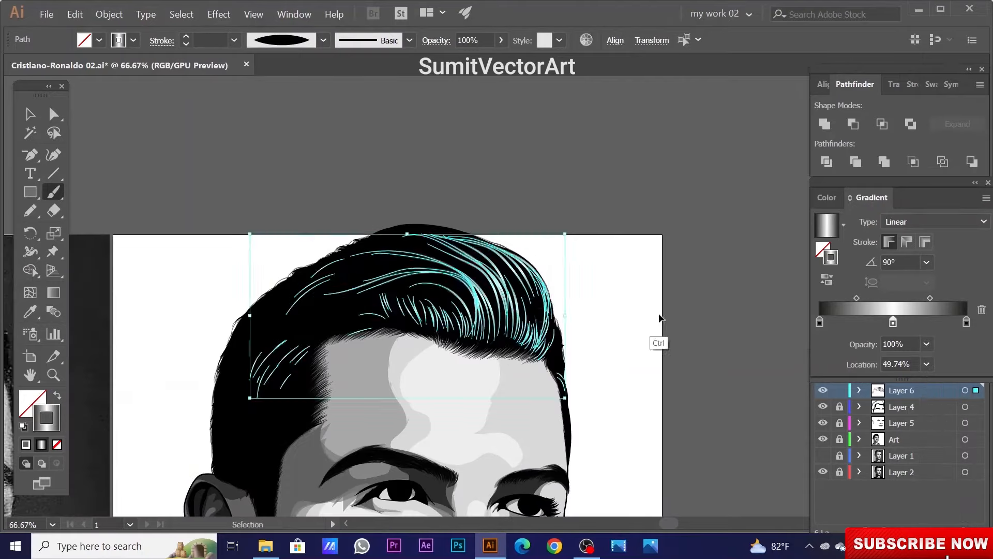
# Set the opacity of all the gradient hair strands to 65%.
pyautogui.hotkey('ctrl', 'shift', 'a')
pyautogui.hotkey('ctrl', 'z')
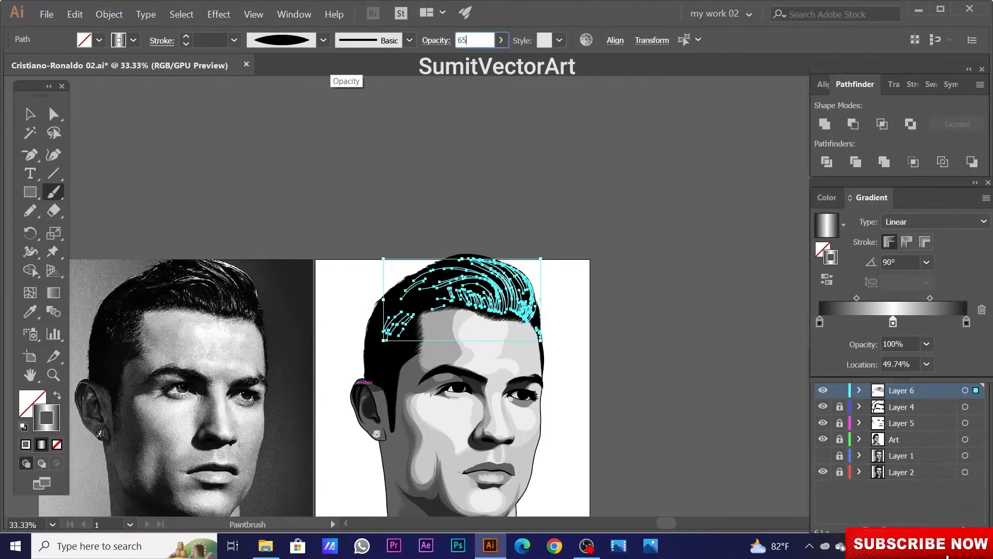
pyautogui.keyDown('ctrl'); pyautogui.click(616, 355); pyautogui.keyUp('ctrl')
pyautogui.hotkey('ctrl', '+')
pyautogui.hotkey('ctrl', '+')
pyautogui.hotkey('ctrl', '+')
pyautogui.scroll(1, 603, 426)
pyautogui.keyDown('ctrl'); pyautogui.keyDown('alt'); pyautogui.click(475, 364); pyautogui.keyUp('alt'); pyautogui.keyUp('ctrl')
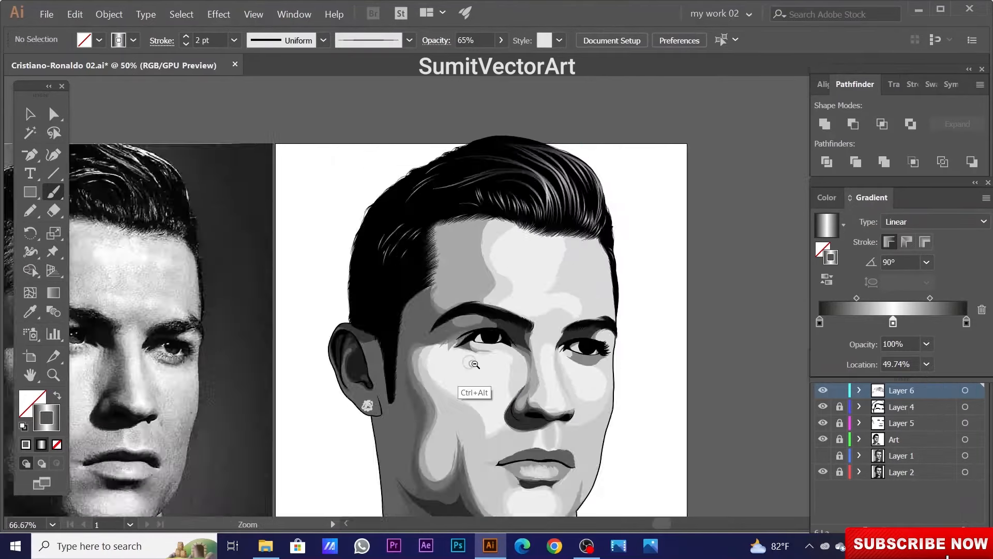
pyautogui.keyDown('ctrl'); pyautogui.keyDown('alt'); pyautogui.click(481, 331); pyautogui.keyUp('alt'); pyautogui.keyUp('ctrl')
pyautogui.keyDown('ctrl'); pyautogui.click(488, 299); pyautogui.keyUp('ctrl')
# Set the opacity of the short hair strands near the temple to 35%.
pyautogui.moveTo(465, 204); pyautogui.dragTo(511, 247)
pyautogui.click(470, 40)
pyautogui.write('35')
pyautogui.press('Return')
pyautogui.hotkey('ctrl', 'shift', 'a')
pyautogui.keyDown('ctrl'); pyautogui.keyDown('alt'); pyautogui.click(497, 311); pyautogui.keyUp('alt'); pyautogui.keyUp('ctrl')
pyautogui.keyDown('ctrl'); pyautogui.keyDown('alt'); pyautogui.click(497, 311); pyautogui.keyUp('alt'); pyautogui.keyUp('ctrl')
pyautogui.keyDown('ctrl'); pyautogui.click(485, 330); pyautogui.keyUp('ctrl')
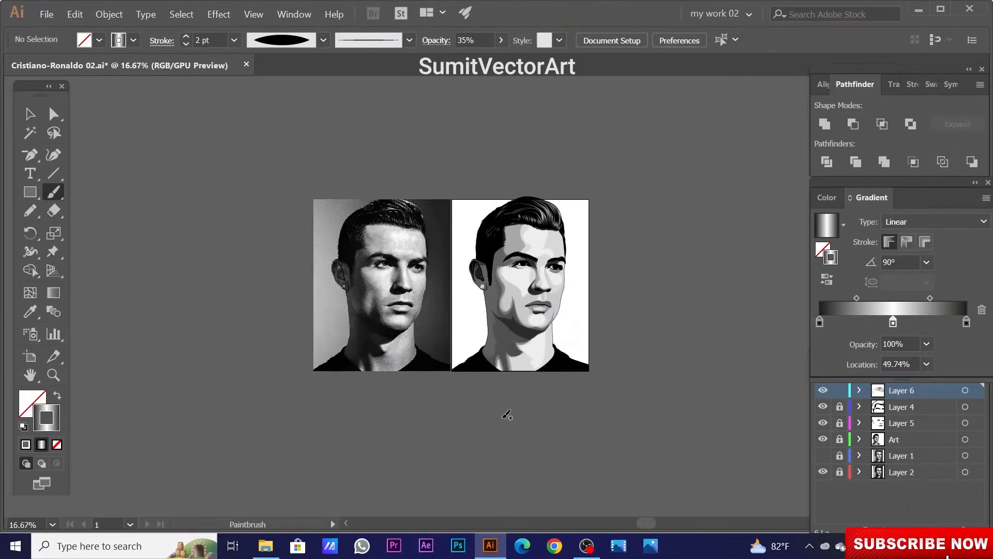
# Lock Layer 6, unlock Art in outline view over the Layer 1 photo, and trace the inner-ear shadows with the Pencil tool.
pyautogui.click(822, 455)
pyautogui.click(840, 390)
pyautogui.click(839, 439)
pyautogui.keyDown('ctrl'); pyautogui.click(822, 439); pyautogui.keyUp('ctrl')
pyautogui.click(900, 439)
pyautogui.moveTo(437, 248); pyautogui.dragTo(491, 296)
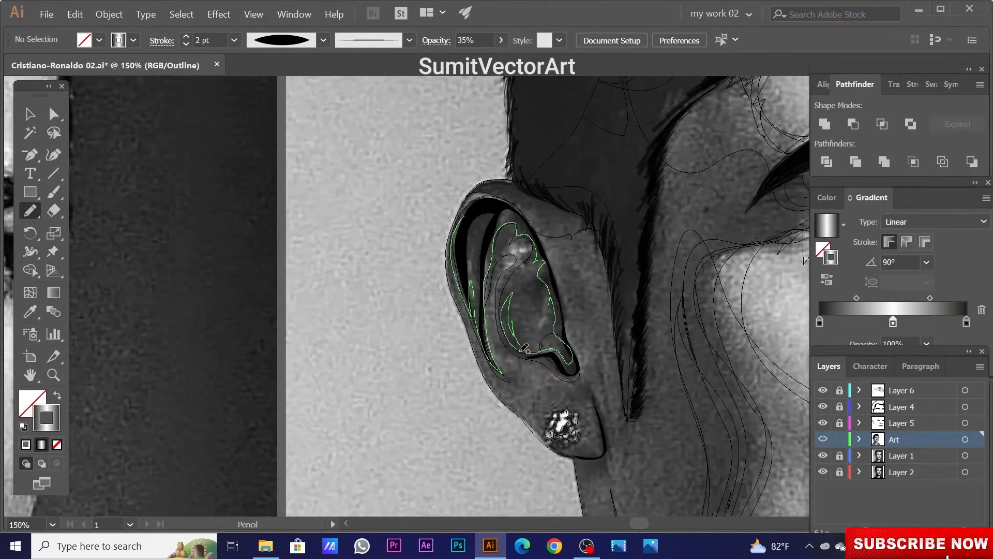
pyautogui.moveTo(477, 202); pyautogui.dragTo(477, 200)
# Fill the inner-ear shadow shape with near-black at 5.1% brightness and no stroke.
pyautogui.hotkey('ctrl', 'y')
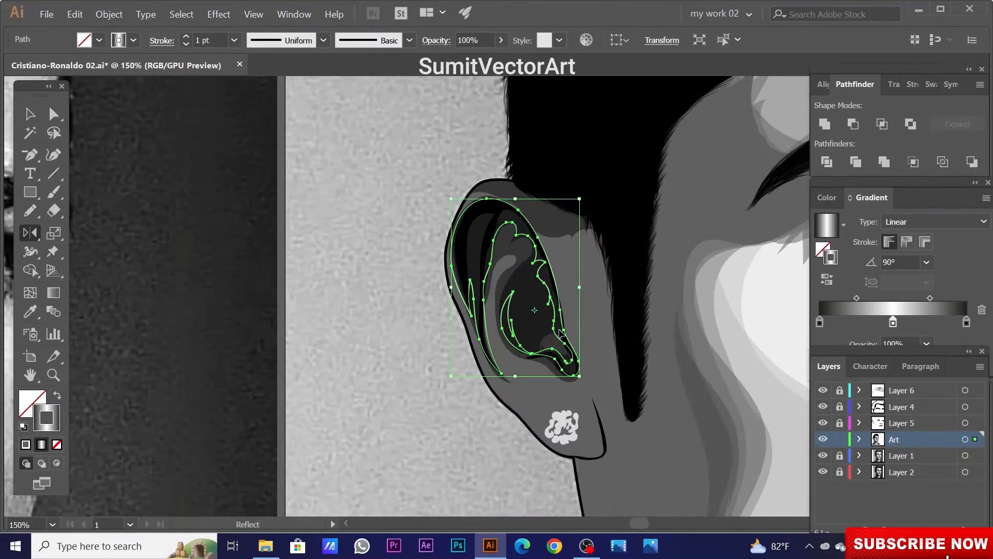
pyautogui.press('i')
pyautogui.click(562, 334)
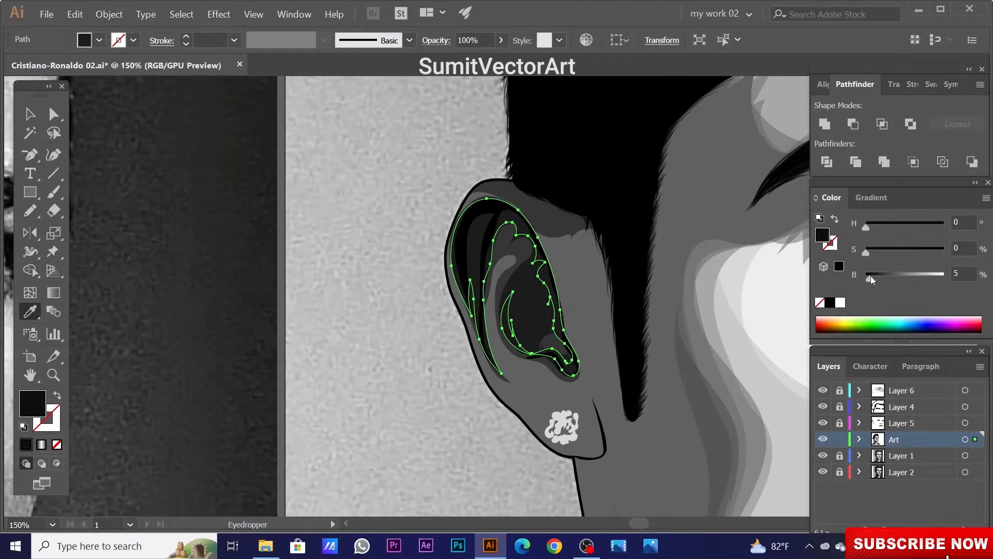
pyautogui.hotkey('ctrl', 'shift', 'a')
pyautogui.scroll(-5, 476, 370)
pyautogui.scroll(1, 552, 428)
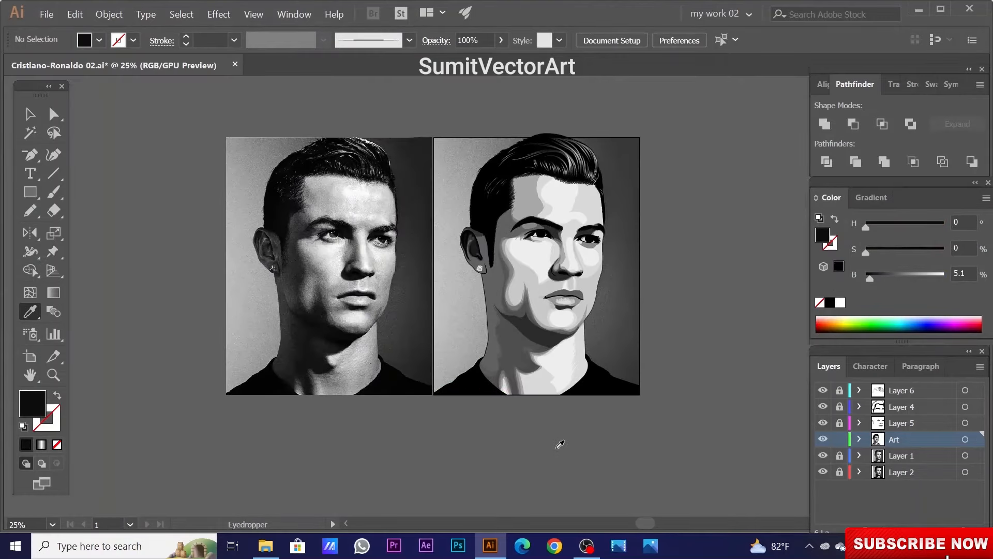
pyautogui.scroll(1, 560, 444)
pyautogui.scroll(-1, 507, 397)
# Hide the Layer 1 and Layer 2 photos and resize the artboard to frame only the vector portrait.
pyautogui.click(823, 455)
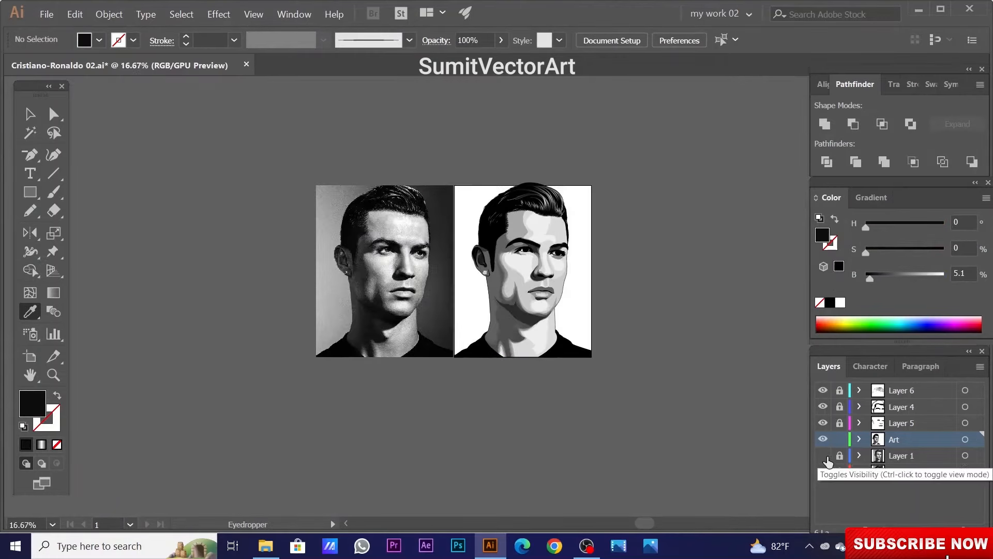
pyautogui.click(823, 472)
pyautogui.hotkey('shift', 'o')
pyautogui.moveTo(549, 313)
pyautogui.mouseDown()
pyautogui.moveTo(580, 313)
pyautogui.moveTo(561, 313)
pyautogui.mouseUp()
# Move the black shirt's outer shoulder anchor about 64 px left and 18 px down to the artboard's lower edge.
pyautogui.press('v')
pyautogui.scroll(2, 533, 375)
pyautogui.scroll(2, 563, 443)
pyautogui.press('a')
pyautogui.hscroll(-5, 543, 362)
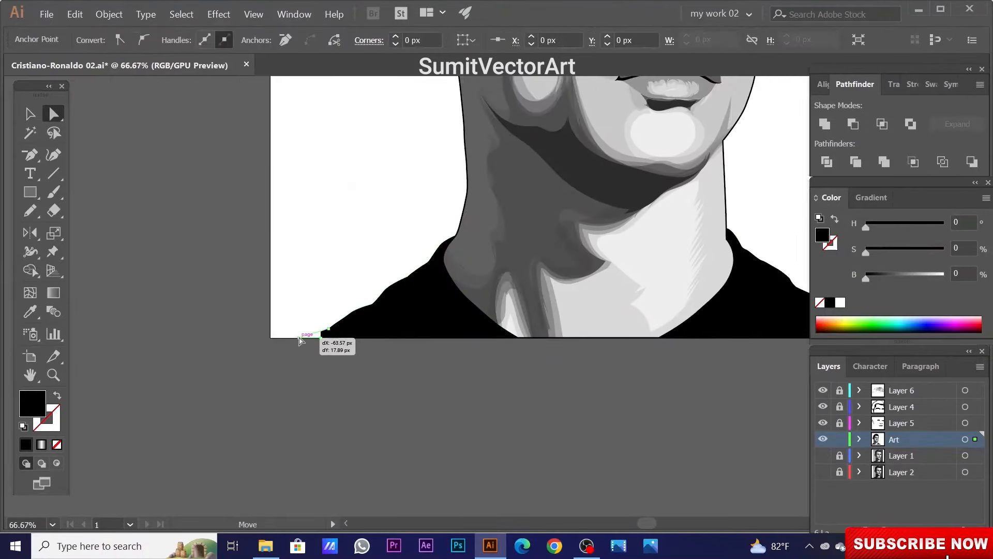
pyautogui.scroll(-4, 501, 338)
pyautogui.scroll(3, 561, 450)
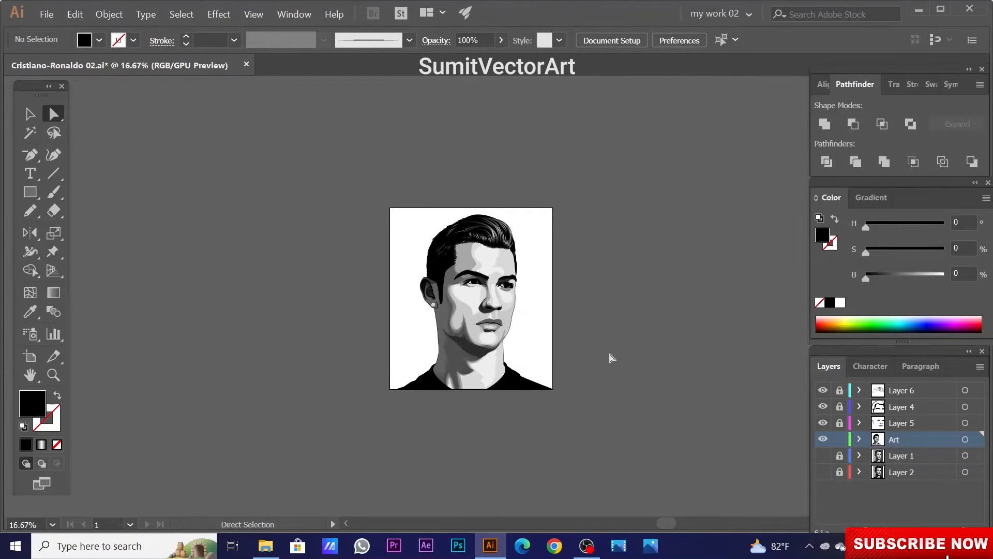
# Unlock Layer 5, lock and hide Art, and show both photo layers with Layer 5 in outline view at the lips.
pyautogui.click(840, 422)
pyautogui.hotkey('ctrl', '1')
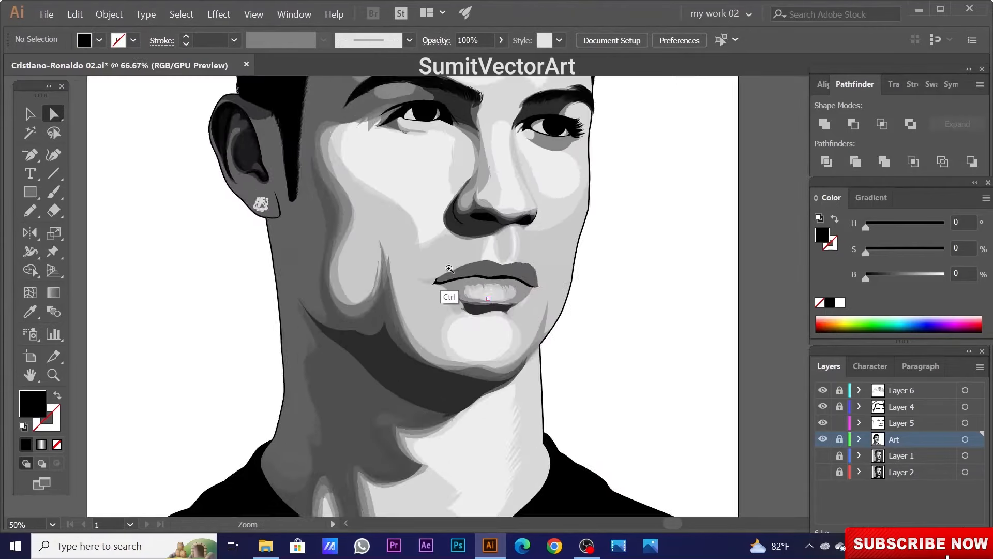
pyautogui.moveTo(823, 472); pyautogui.dragTo(823, 429)
pyautogui.click(823, 439)
pyautogui.scroll(2, 499, 344)
pyautogui.hotkey('ctrl', 'y')
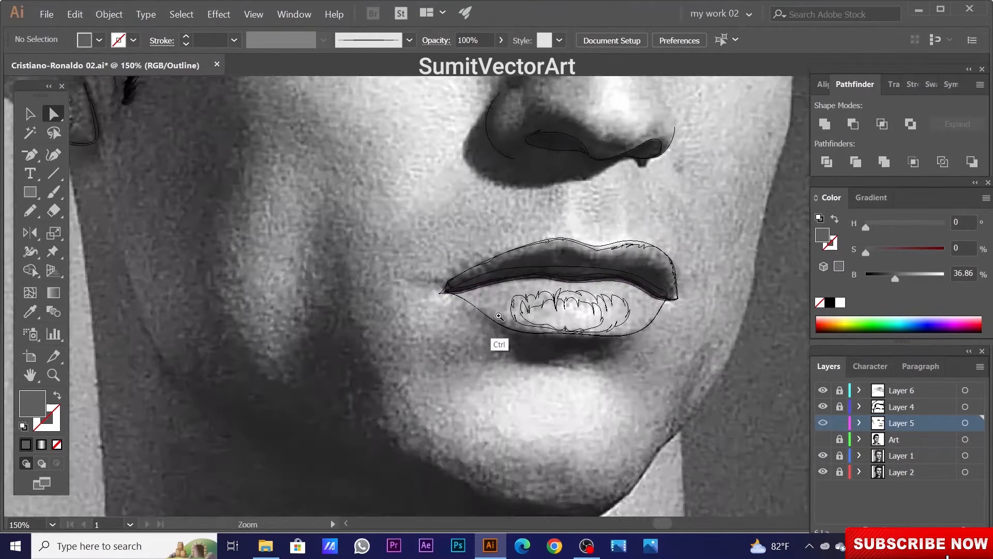
# Trace a closed shape following the upper lip's contour and looping around the mouth corners with the Pencil tool.
pyautogui.hotkey('ctrl', 'y')
pyautogui.scroll(1, 484, 337)
pyautogui.hotkey('ctrl', 'y')
pyautogui.press('n')
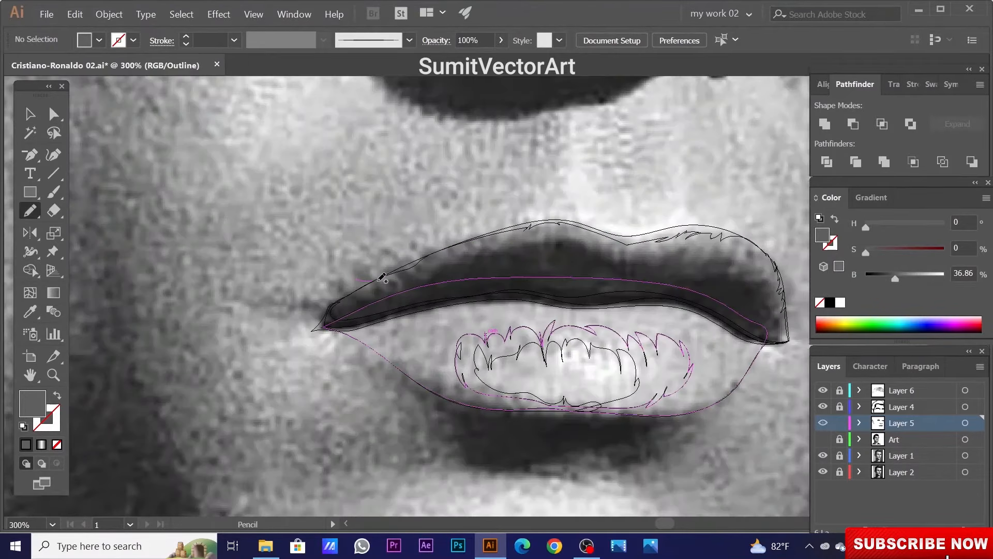
pyautogui.keyDown('ctrl'); pyautogui.click(786, 338); pyautogui.keyUp('ctrl')
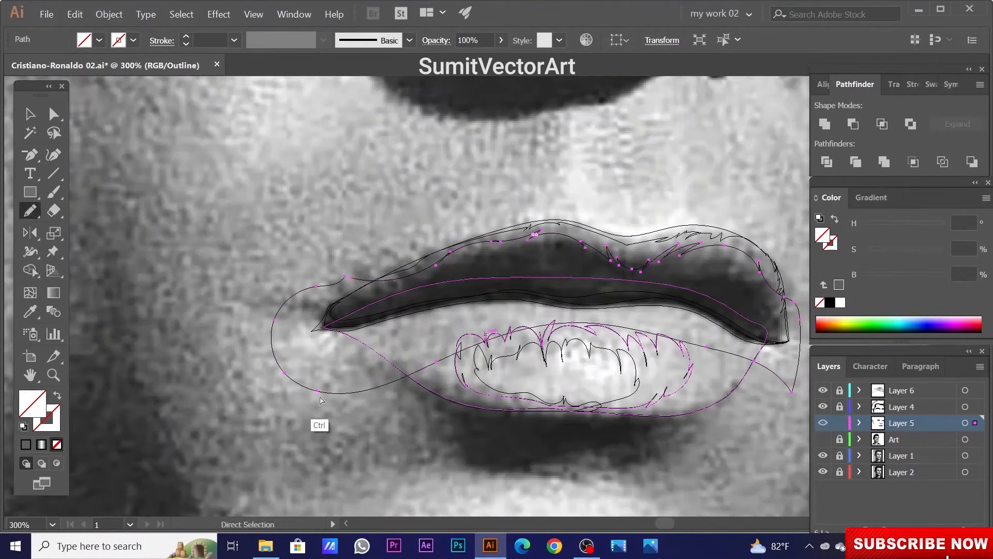
# Trace an inner closed shape on the upper lip and fill it with dark grey at 10.98% brightness.
pyautogui.hotkey('ctrl', 'y')
pyautogui.keyDown('ctrl'); pyautogui.click(744, 423); pyautogui.keyUp('ctrl')
pyautogui.hotkey('ctrl', 'y')
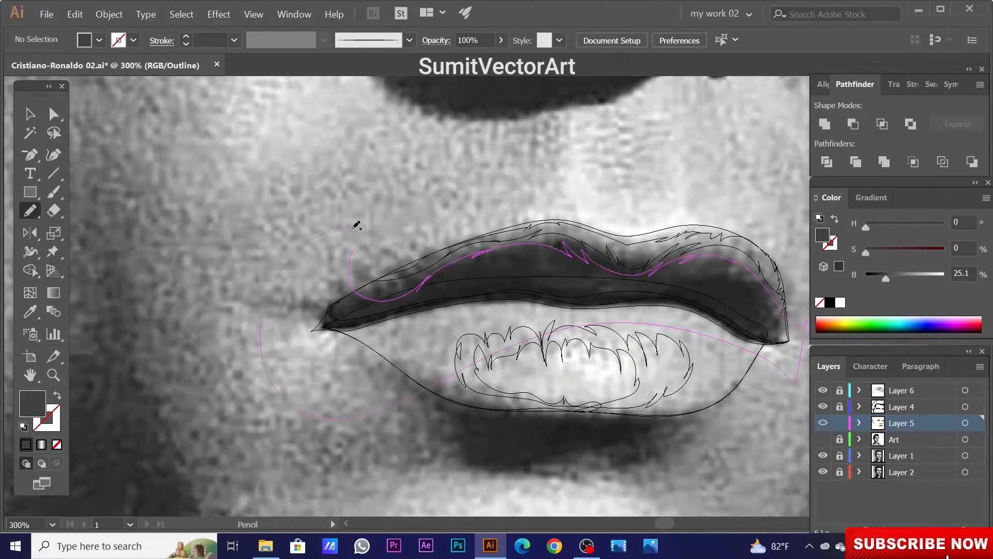
pyautogui.hotkey('ctrl', 'y')
pyautogui.press('i')
pyautogui.keyDown('ctrl'); pyautogui.keyDown('alt'); pyautogui.click(461, 317); pyautogui.keyUp('alt'); pyautogui.keyUp('ctrl')
pyautogui.keyDown('ctrl'); pyautogui.keyDown('alt'); pyautogui.click(462, 316); pyautogui.keyUp('alt'); pyautogui.keyUp('ctrl')
pyautogui.keyDown('ctrl'); pyautogui.keyDown('alt'); pyautogui.click(526, 391); pyautogui.keyUp('alt'); pyautogui.keyUp('ctrl')
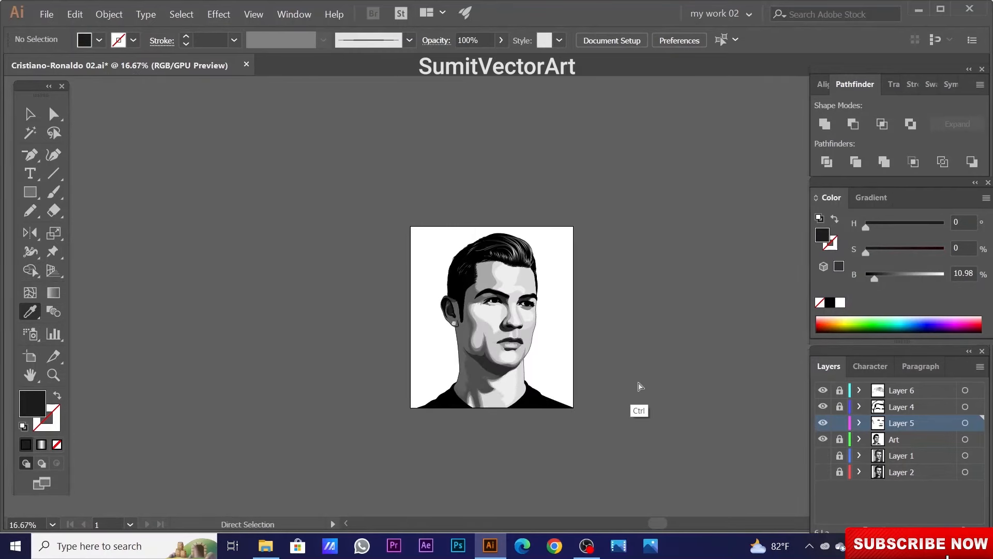
# With Art hidden and the Layer 1 photo shown, trace a closed shape around the lower lip's highlight and trim it to the lip.
pyautogui.keyDown('ctrl'); pyautogui.click(507, 318); pyautogui.keyUp('ctrl')
pyautogui.keyDown('ctrl'); pyautogui.click(507, 317); pyautogui.keyUp('ctrl')
pyautogui.hotkey('ctrl', 'y')
pyautogui.keyDown('ctrl'); pyautogui.click(823, 423); pyautogui.keyUp('ctrl')
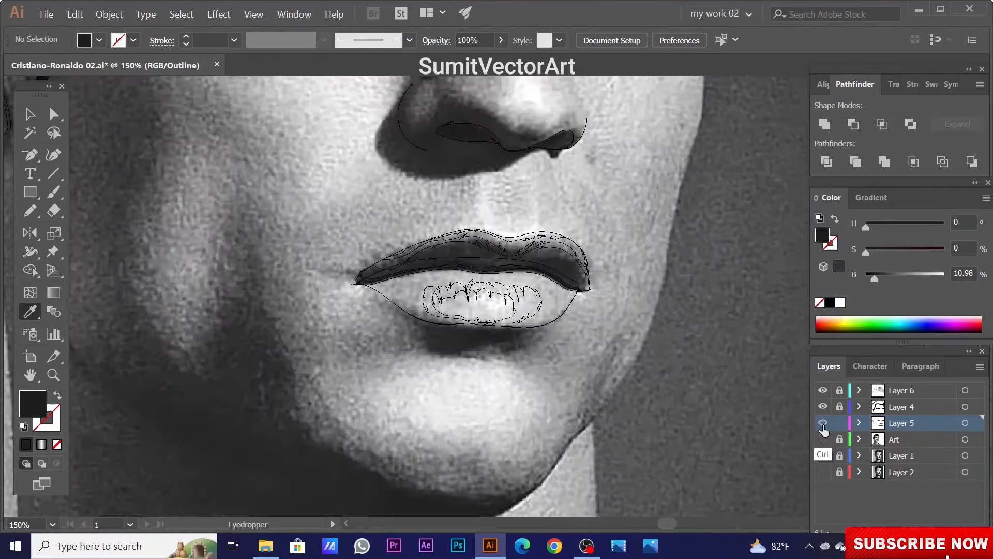
pyautogui.hotkey('ctrl', 'y')
pyautogui.hotkey('ctrl', 'a')
pyautogui.moveTo(458, 349); pyautogui.dragTo(467, 406)
pyautogui.press('n')
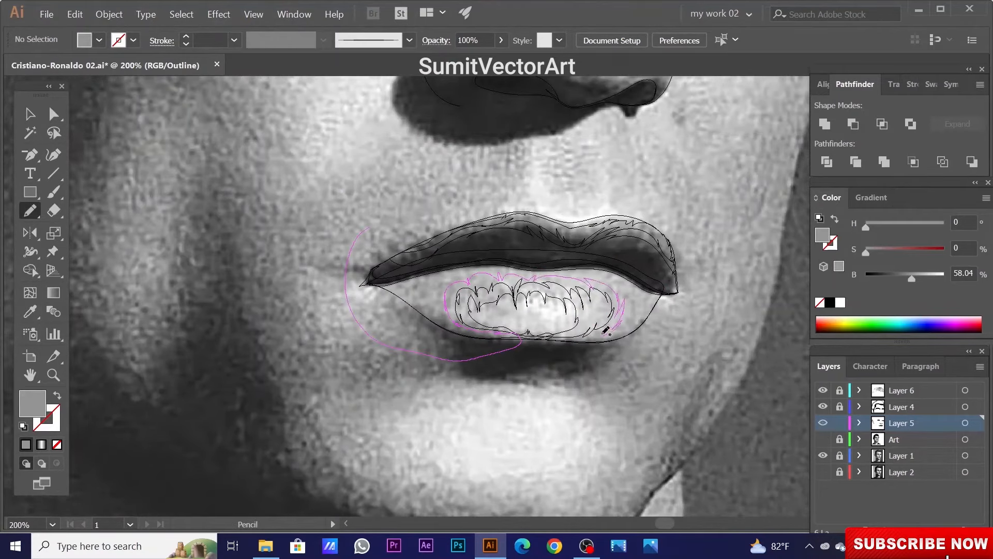
pyautogui.hotkey('ctrl', 'y')
pyautogui.hotkey('ctrl', 'z')
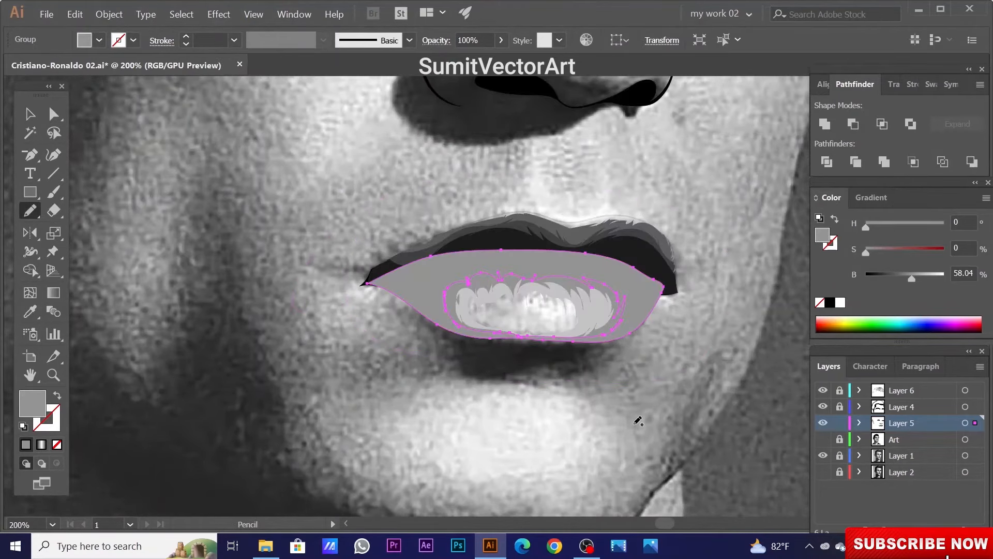
# Fill the lower lip's outer ring with grey at 36.86% brightness, set its opacity to 65%, and show the Art layer.
pyautogui.click(660, 231)
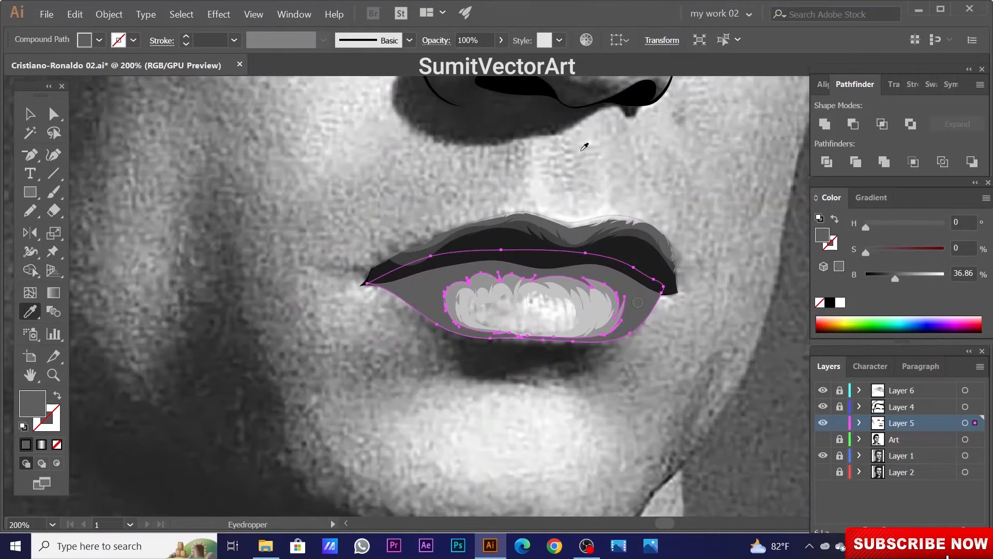
pyautogui.click(473, 40)
pyautogui.write('65')
pyautogui.click(823, 440)
pyautogui.keyDown('ctrl'); pyautogui.click(756, 477); pyautogui.keyUp('ctrl')
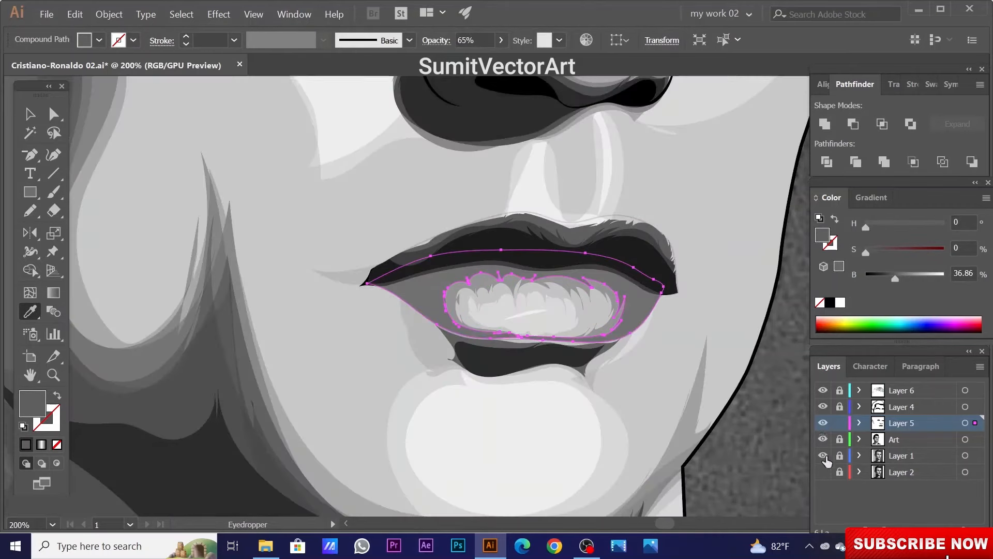
# Bring the black line between the lips to the front and hide the Layer 1 photo.
pyautogui.keyDown('ctrl'); pyautogui.click(361, 286); pyautogui.keyUp('ctrl')
pyautogui.rightClick(362, 293)
pyautogui.moveTo(410, 470)
pyautogui.click(540, 470)
pyautogui.keyDown('ctrl'); pyautogui.click(765, 457); pyautogui.keyUp('ctrl')
pyautogui.scroll(-6, 538, 362)
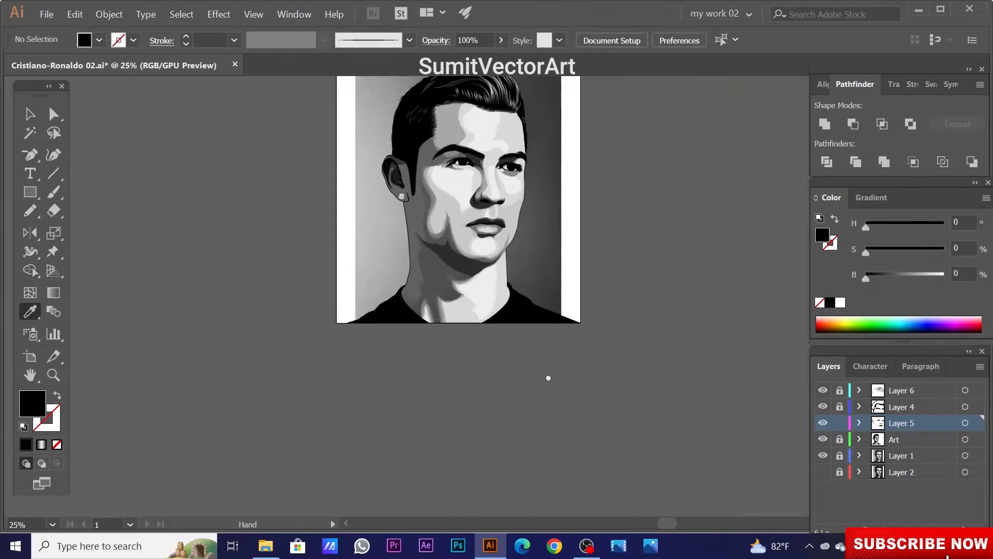
pyautogui.scroll(-1, 538, 362)
pyautogui.click(823, 455)
pyautogui.scroll(4, 541, 288)
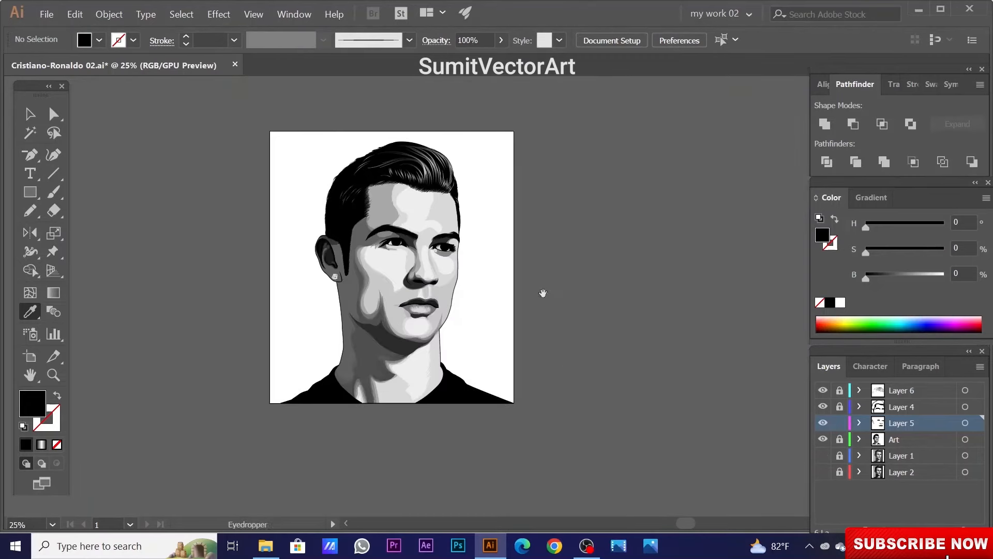
# Erase the d9d9d9 face tone along the outer side of the forehead highlight to widen the highlight, and smooth its contour.
pyautogui.press('v')
pyautogui.click(434, 290)
pyautogui.hotkey('shift', 'e')
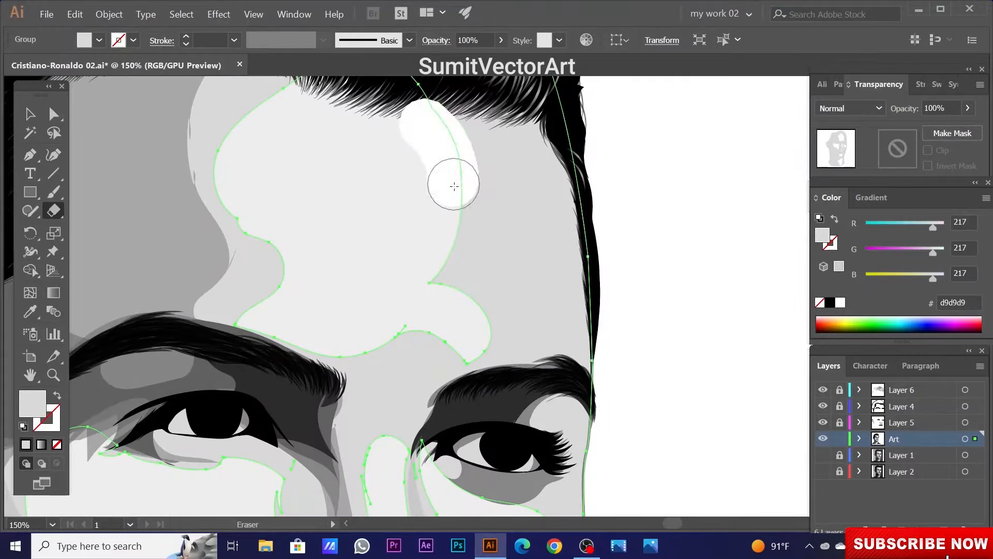
pyautogui.moveTo(450, 155)
pyautogui.mouseDown()
pyautogui.moveTo(462, 224)
pyautogui.moveTo(477, 193)
pyautogui.moveTo(450, 137)
pyautogui.mouseUp()
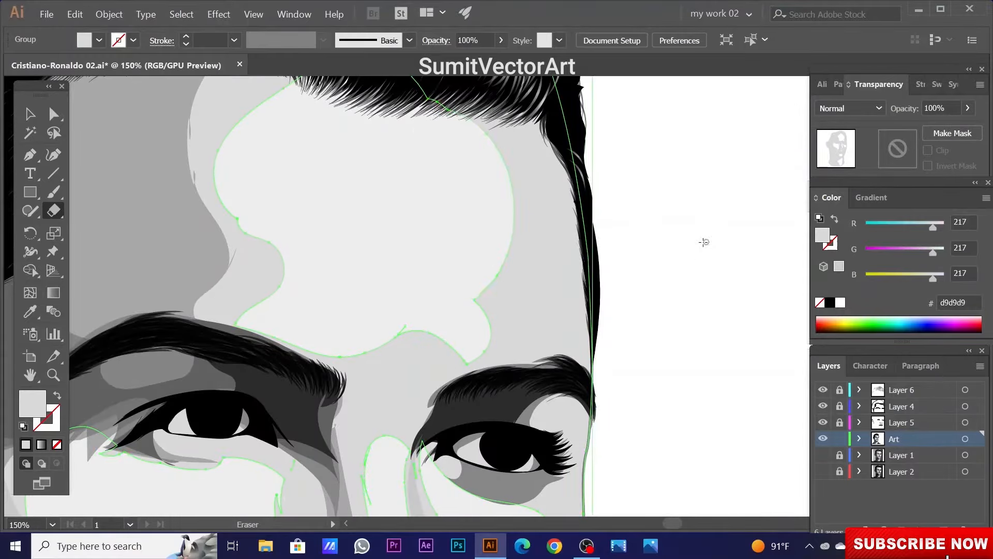
pyautogui.hotkey('ctrl', '-')
pyautogui.hotkey('ctrl', '-')
pyautogui.hotkey('ctrl', '+')
pyautogui.moveTo(30, 210); pyautogui.dragTo(67, 249)
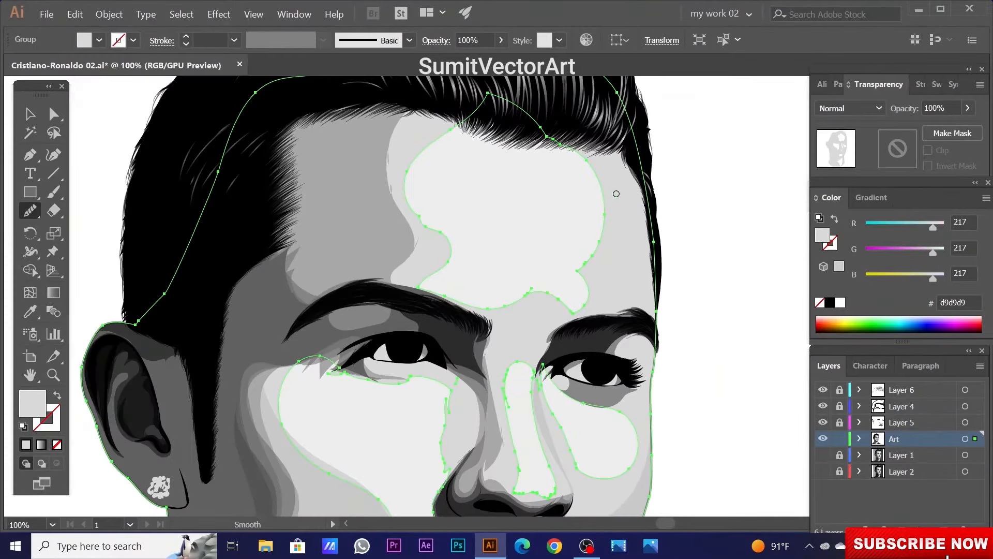
pyautogui.keyDown('ctrl'); pyautogui.click(508, 307); pyautogui.keyUp('ctrl')
# Trace the ear stud's shape and its small highlight facets over the photo, using a grey fill at 61.96% brightness.
pyautogui.hotkey('ctrl', '+')
pyautogui.hotkey('ctrl', '+')
pyautogui.hotkey('ctrl', '+')
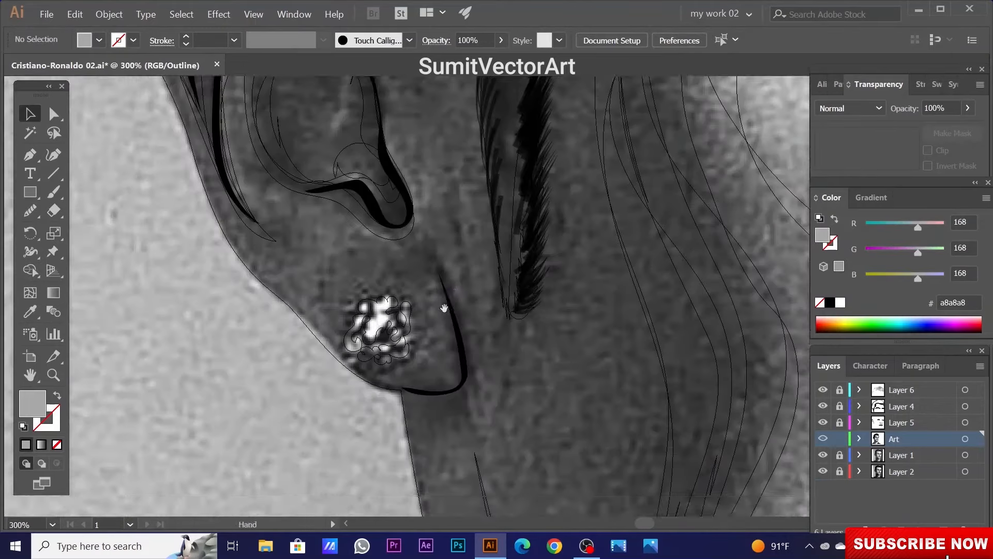
pyautogui.press('n')
pyautogui.scroll(1, 435, 310)
pyautogui.moveTo(415, 259); pyautogui.dragTo(333, 284)
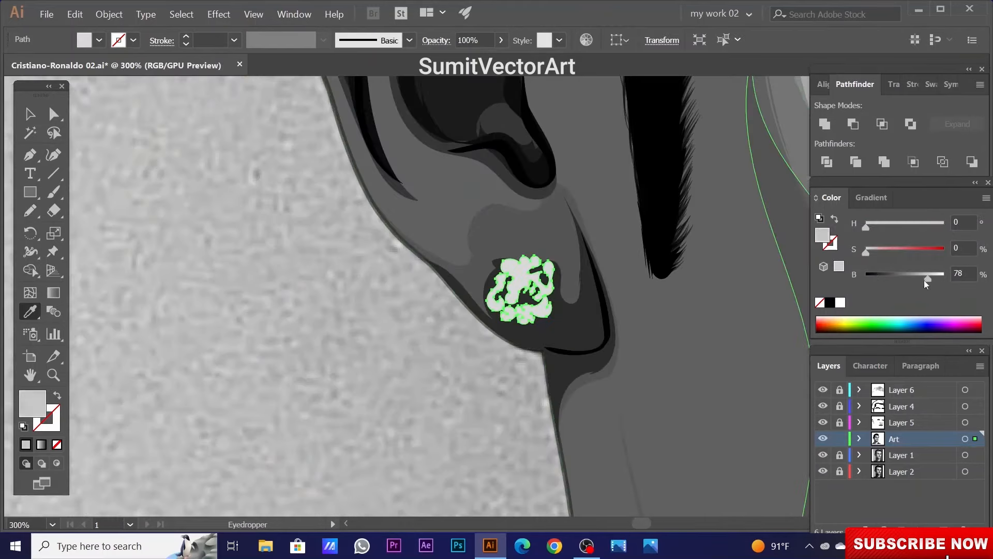
pyautogui.moveTo(923, 279); pyautogui.dragTo(915, 278)
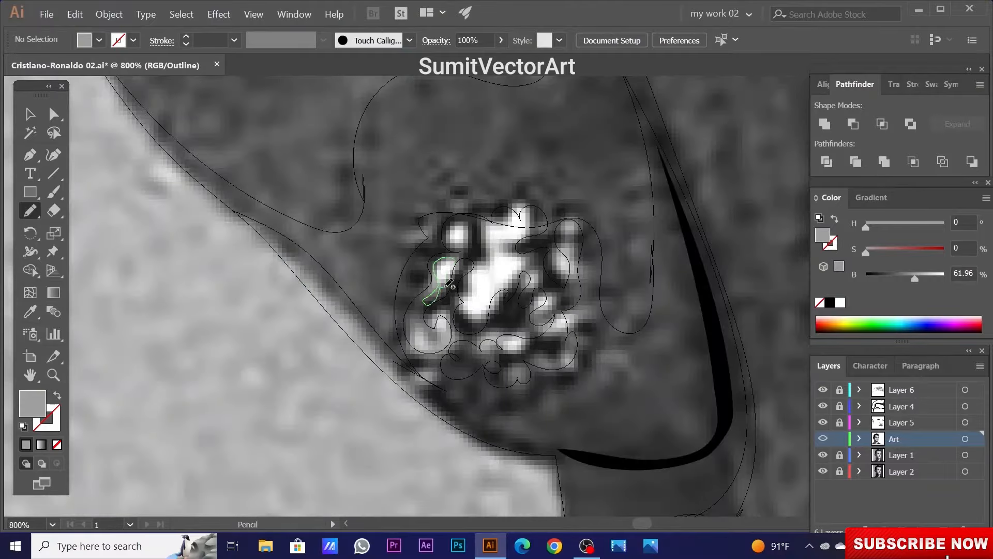
pyautogui.moveTo(455, 233); pyautogui.dragTo(456, 257)
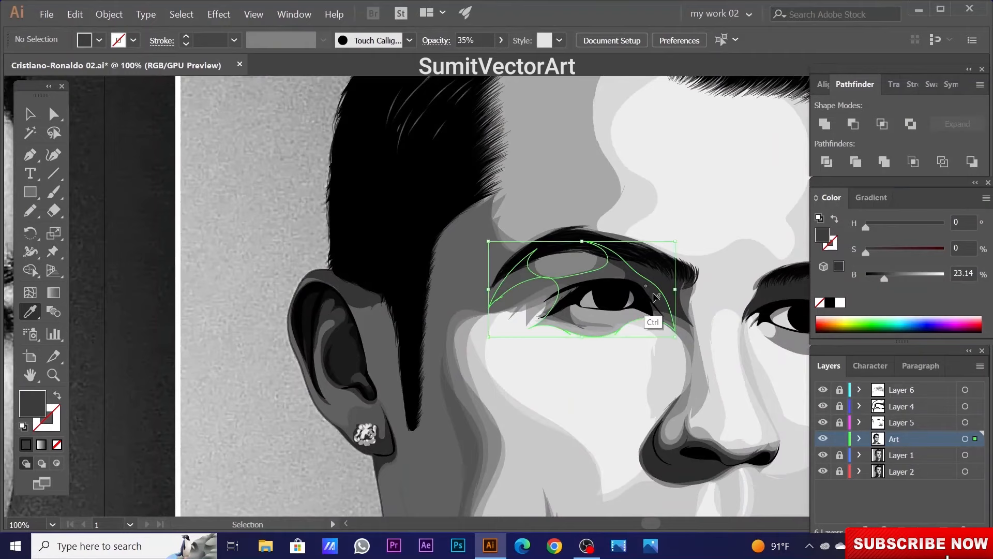
# Send the dark 35% opacity shading shape around the eye next to the ear to the back.
pyautogui.rightClick(654, 294)
pyautogui.moveTo(688, 467)
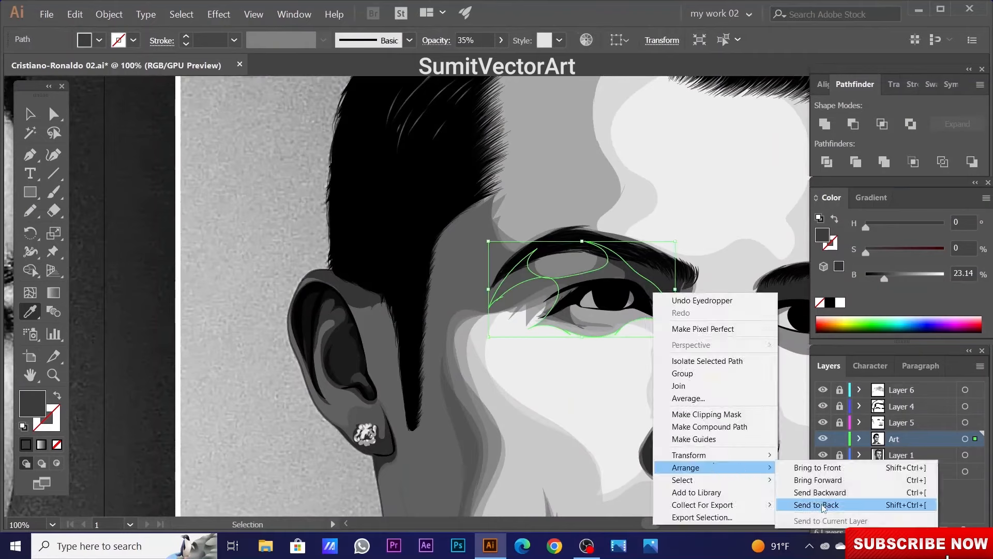
pyautogui.click(822, 504)
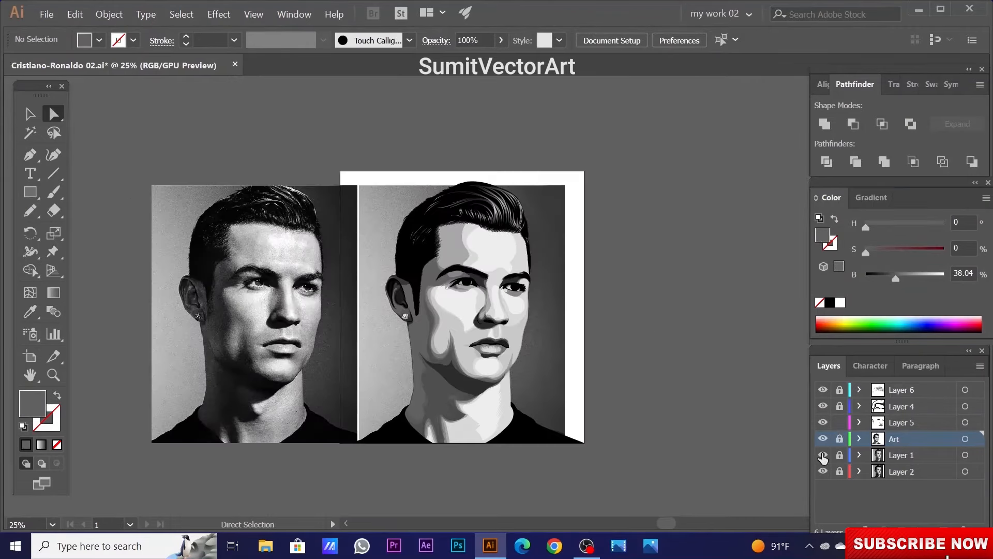
# Hide Art and trace iris reflection and catchlight shapes in both eyes on Layer 5.
pyautogui.click(822, 438)
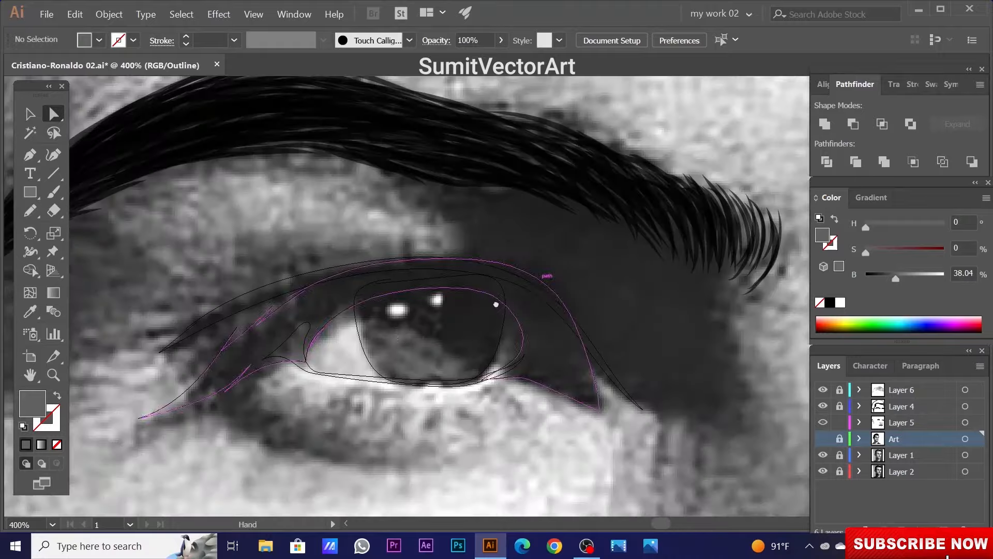
pyautogui.moveTo(451, 299); pyautogui.dragTo(413, 330)
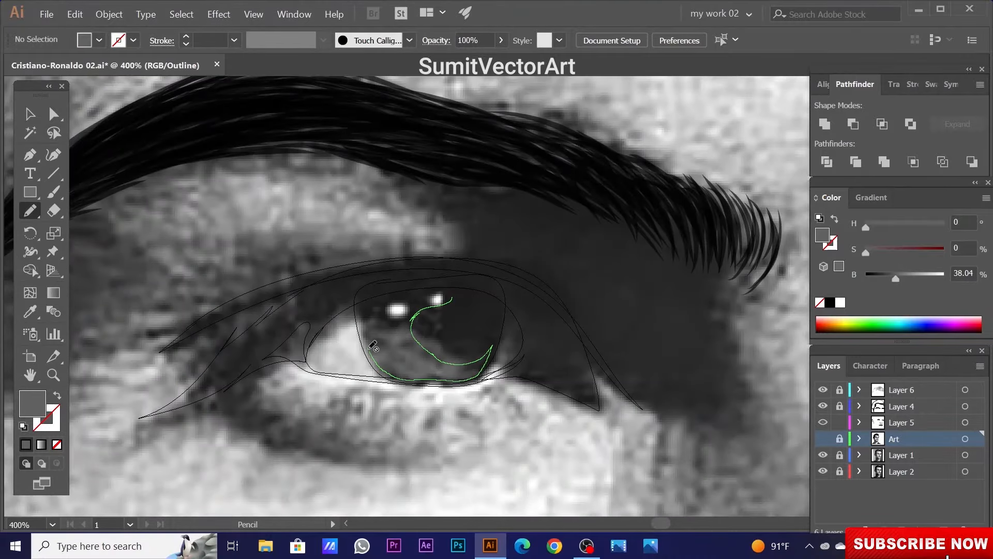
pyautogui.click(885, 421)
pyautogui.moveTo(383, 299); pyautogui.dragTo(409, 379)
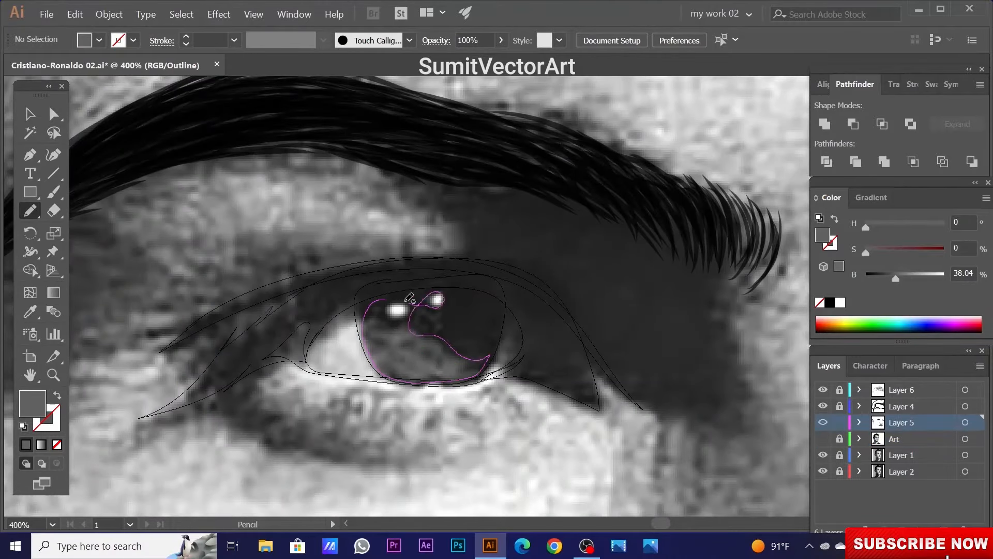
pyautogui.moveTo(394, 303); pyautogui.dragTo(389, 306)
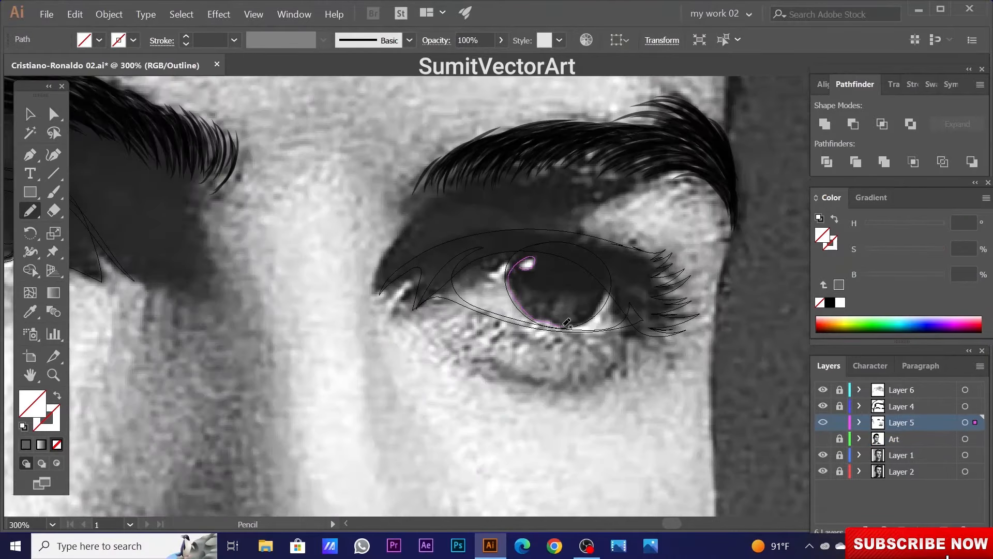
pyautogui.hotkey('ctrl', 'y')
pyautogui.hotkey('ctrl', 'shift', 'a')
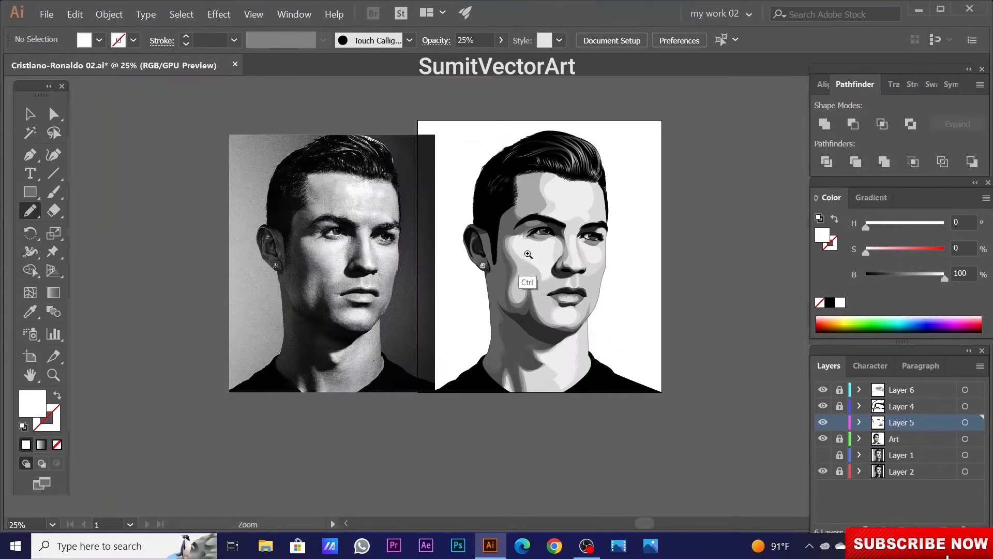
# Erase the dark 35% opacity eye-socket shading where it covers the eyeball.
pyautogui.moveTo(528, 254); pyautogui.dragTo(493, 297)
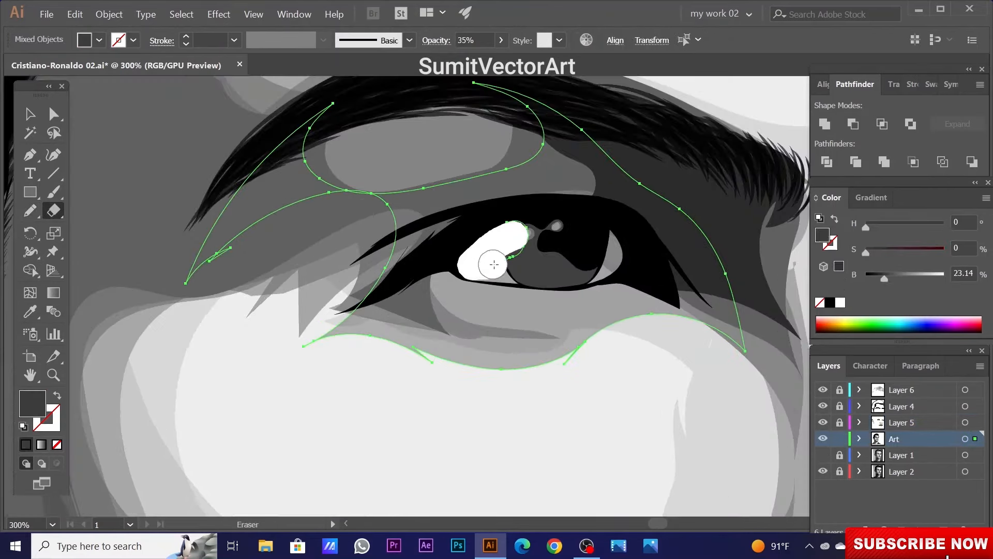
pyautogui.moveTo(494, 264); pyautogui.dragTo(576, 275)
pyautogui.keyDown('ctrl'); pyautogui.click(510, 307); pyautogui.keyUp('ctrl')
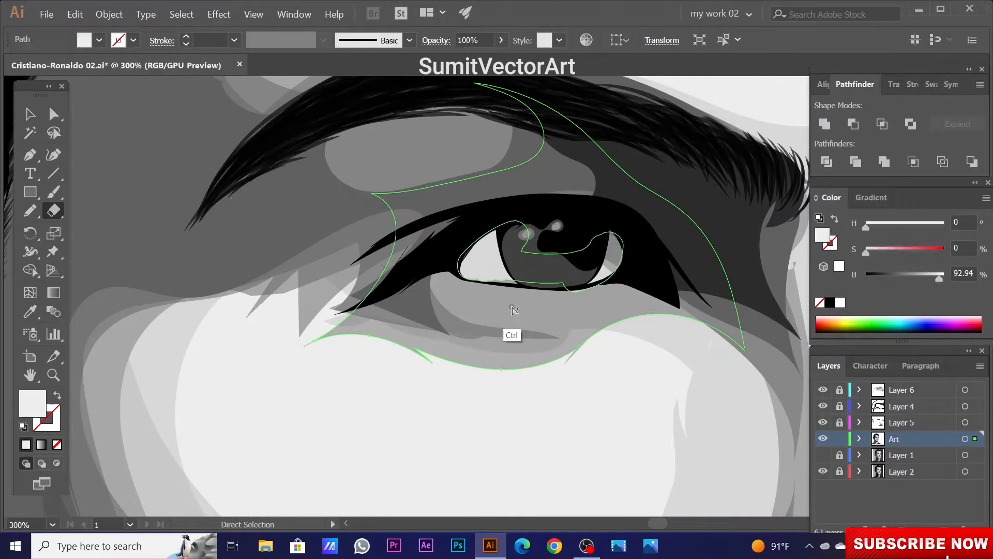
pyautogui.hotkey('ctrl', '+')
pyautogui.hotkey('ctrl', '+')
pyautogui.hotkey('ctrl', '+')
pyautogui.keyDown('ctrl'); pyautogui.click(711, 396); pyautogui.keyUp('ctrl')
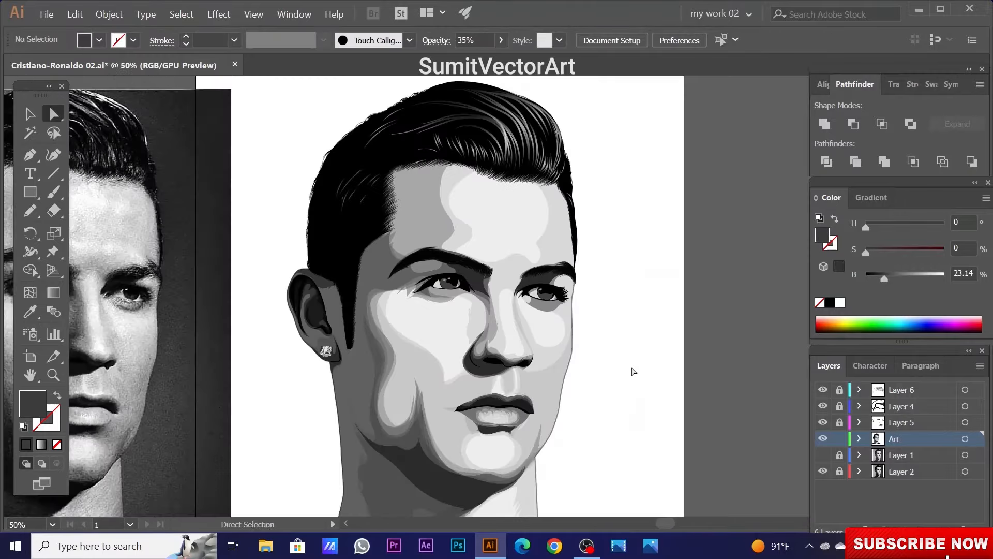
# Trace a thin jawline shadow from the earlobe down to the neck, filled at 16.86% brightness with 30% opacity.
pyautogui.keyDown('alt'); pyautogui.scroll(-1, 596, 345); pyautogui.keyUp('alt')
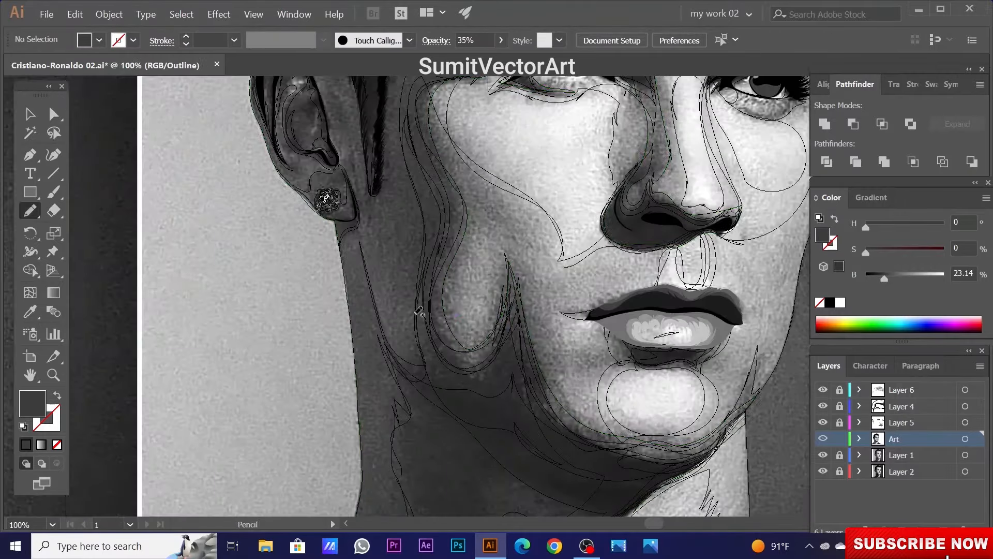
pyautogui.press('n')
pyautogui.moveTo(357, 234)
pyautogui.mouseDown()
pyautogui.moveTo(377, 310)
pyautogui.moveTo(425, 382)
pyautogui.mouseUp()
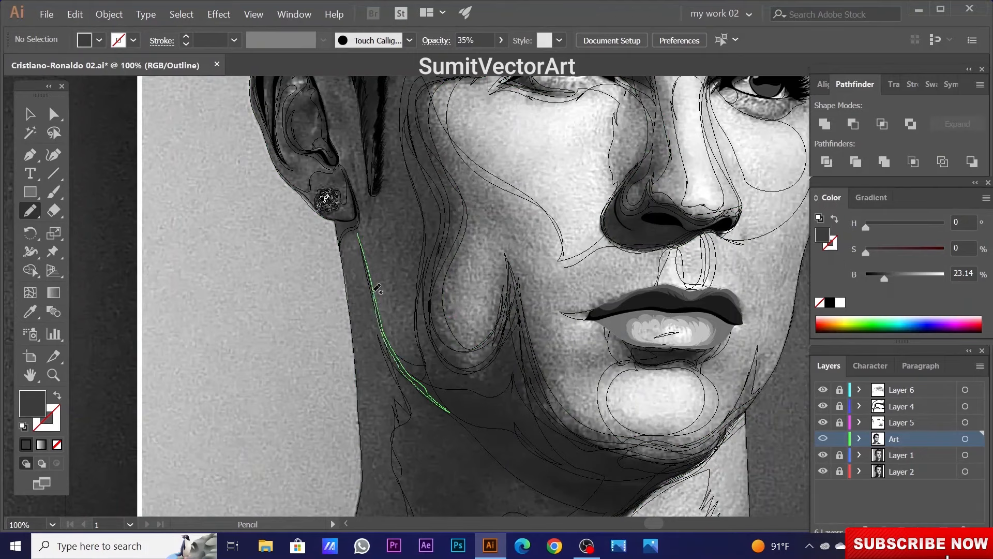
pyautogui.hotkey('ctrl', 'y')
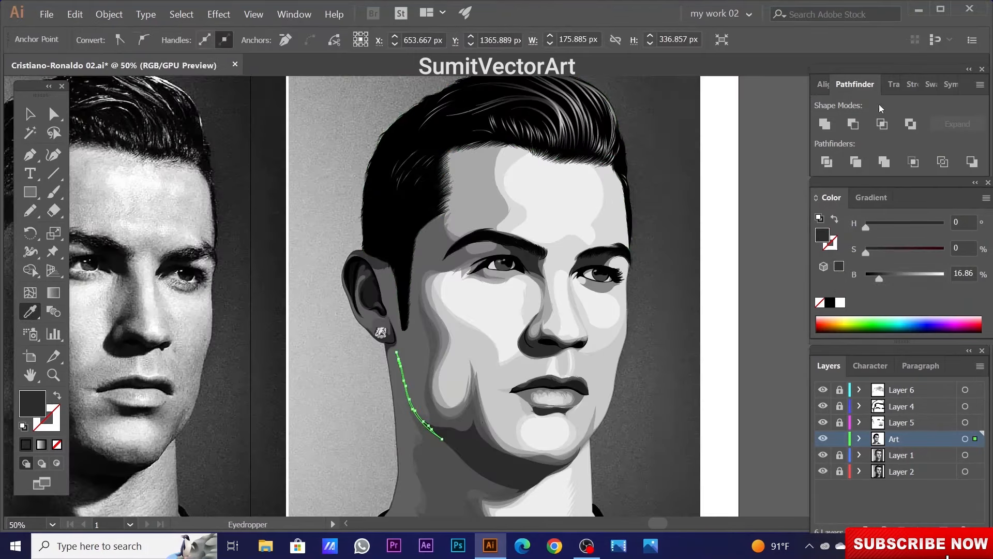
pyautogui.hotkey('ctrl', 'shift', 'F10')
pyautogui.hotkey('ctrl', '1')
pyautogui.write('30')
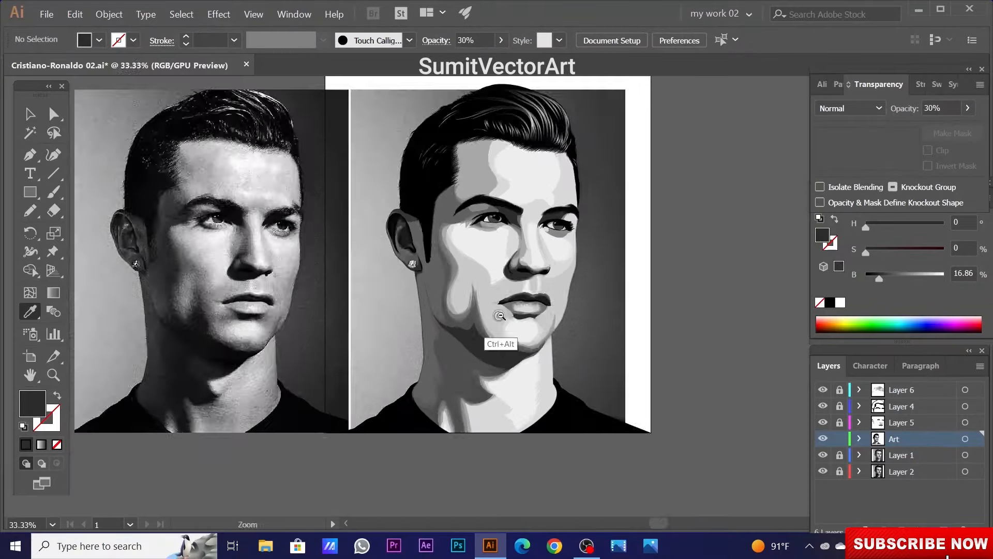
pyautogui.hotkey('ctrl', '-')
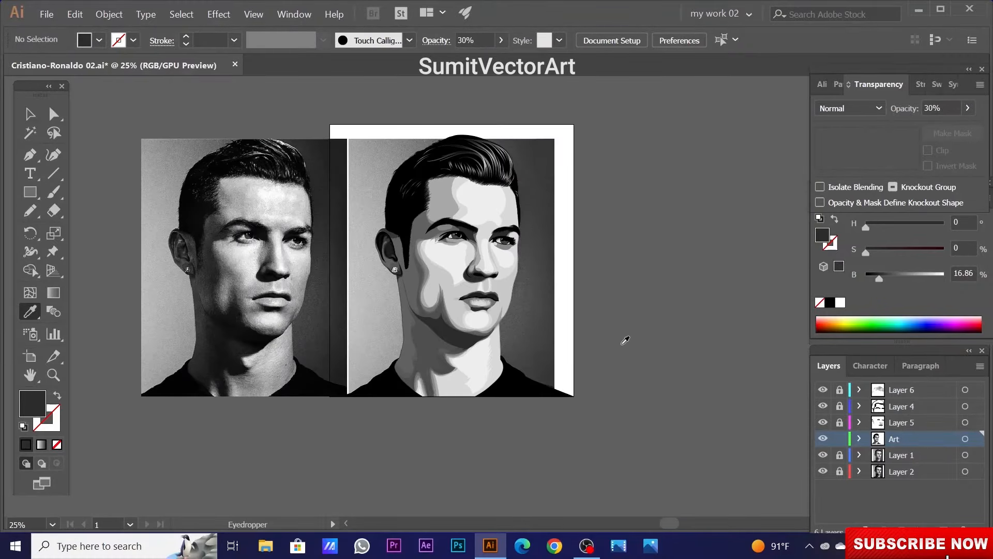
# Hide the Layer 1 and Layer 2 photos and check the vector portrait on its own.
pyautogui.moveTo(823, 455); pyautogui.dragTo(823, 471)
pyautogui.hotkey('ctrl', '1')
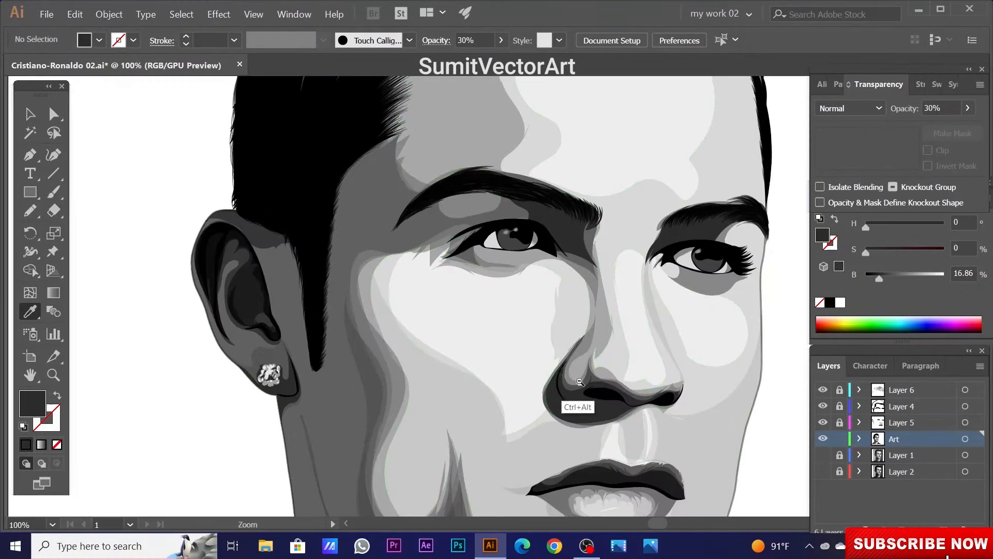
pyautogui.hotkey('ctrl', '-')
pyautogui.hotkey('ctrl', '-')
pyautogui.hotkey('ctrl', '-')
pyautogui.hotkey('ctrl', '-')
# Unlock Layer 6, set the gradient hair highlight strokes to 65% opacity, and check the whole portrait.
pyautogui.click(879, 392)
pyautogui.keyDown('ctrl'); pyautogui.click(419, 202); pyautogui.keyUp('ctrl')
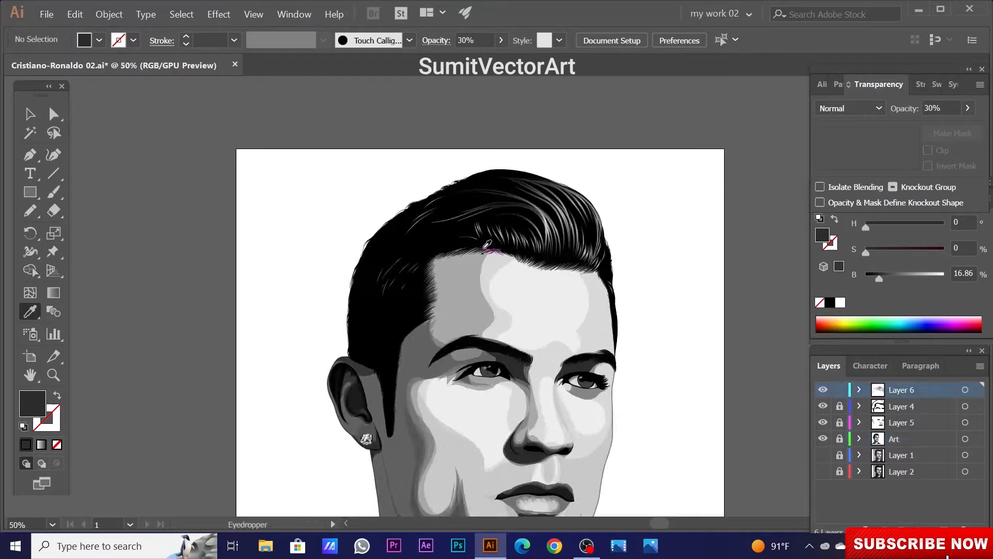
pyautogui.keyDown('ctrl'); pyautogui.click(454, 365); pyautogui.keyUp('ctrl')
pyautogui.click(454, 366)
pyautogui.keyDown('ctrl'); pyautogui.keyDown('alt'); pyautogui.click(487, 341); pyautogui.keyUp('alt'); pyautogui.keyUp('ctrl')
pyautogui.keyDown('ctrl'); pyautogui.keyDown('alt'); pyautogui.click(487, 341); pyautogui.keyUp('alt'); pyautogui.keyUp('ctrl')
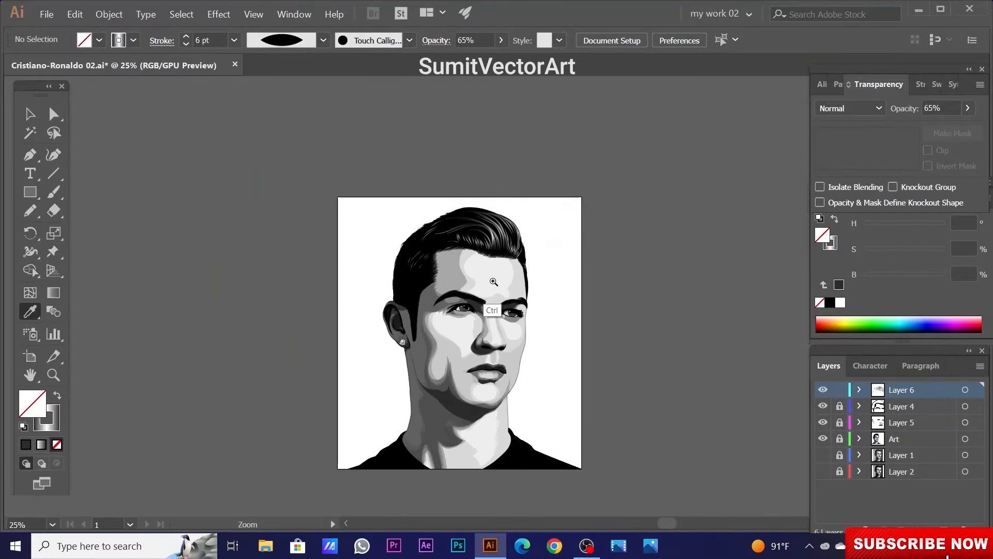
pyautogui.keyDown('ctrl'); pyautogui.click(478, 288); pyautogui.keyUp('ctrl')
pyautogui.keyDown('ctrl'); pyautogui.keyDown('alt'); pyautogui.click(446, 408); pyautogui.keyUp('alt'); pyautogui.keyUp('ctrl')
pyautogui.keyDown('ctrl'); pyautogui.click(517, 318); pyautogui.keyUp('ctrl')
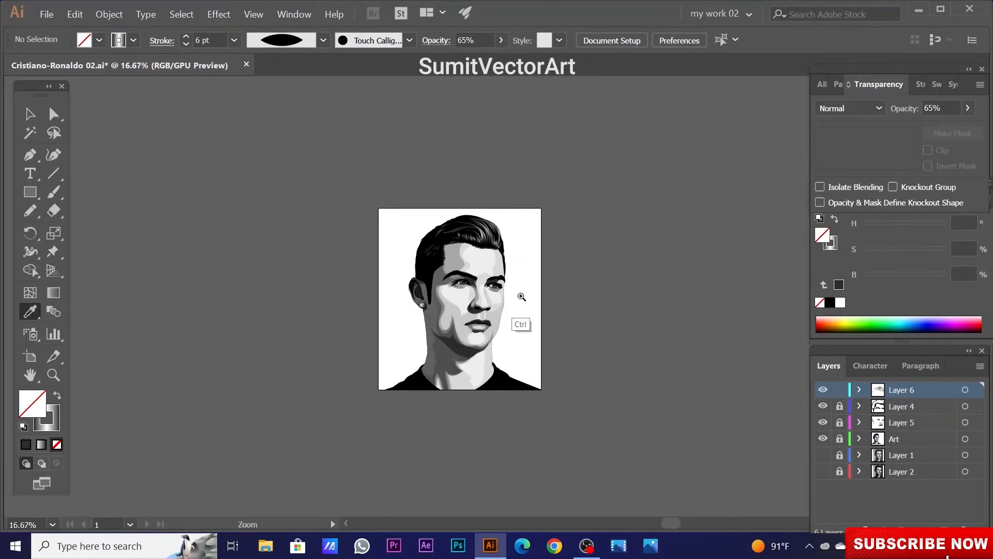
# Resize the artboard around the portrait, adding room beside the face and above the hair in a slightly taller-than-wide format.
pyautogui.keyDown('ctrl'); pyautogui.click(564, 282); pyautogui.keyUp('ctrl')
pyautogui.click(30, 357)
pyautogui.moveTo(563, 331); pyautogui.dragTo(576, 326)
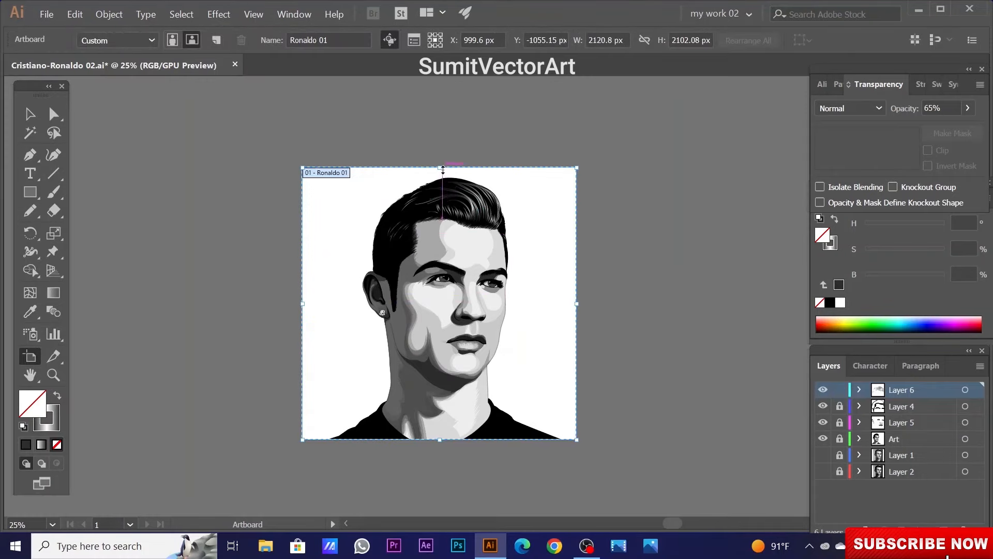
pyautogui.moveTo(439, 155); pyautogui.dragTo(439, 150)
pyautogui.moveTo(576, 298); pyautogui.dragTo(571, 298)
pyautogui.press('Escape')
# Add a new layer between Art and Layer 1 and draw an artboard-sized background rectangle with a 16.86% brightness fill and no stroke.
pyautogui.click(901, 455)
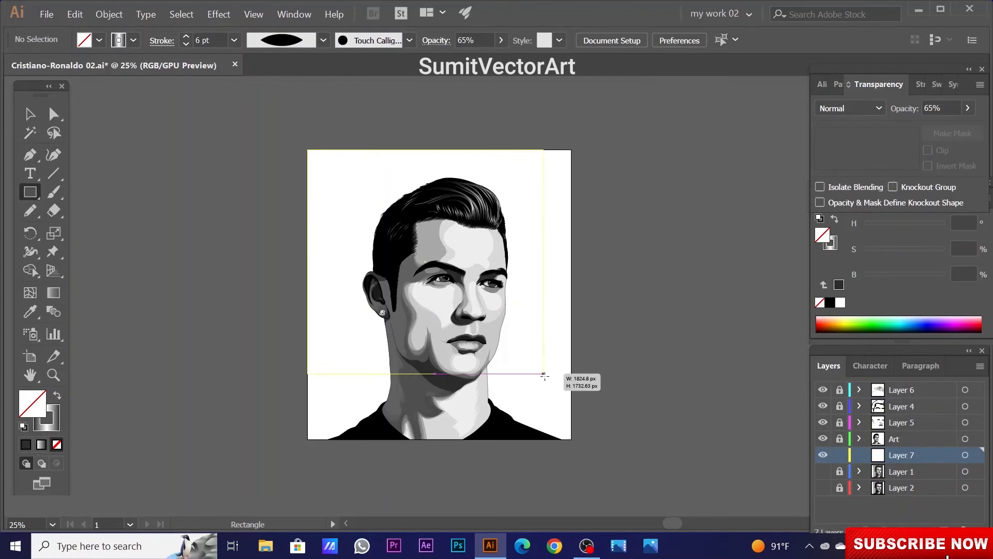
pyautogui.moveTo(570, 438); pyautogui.dragTo(571, 439)
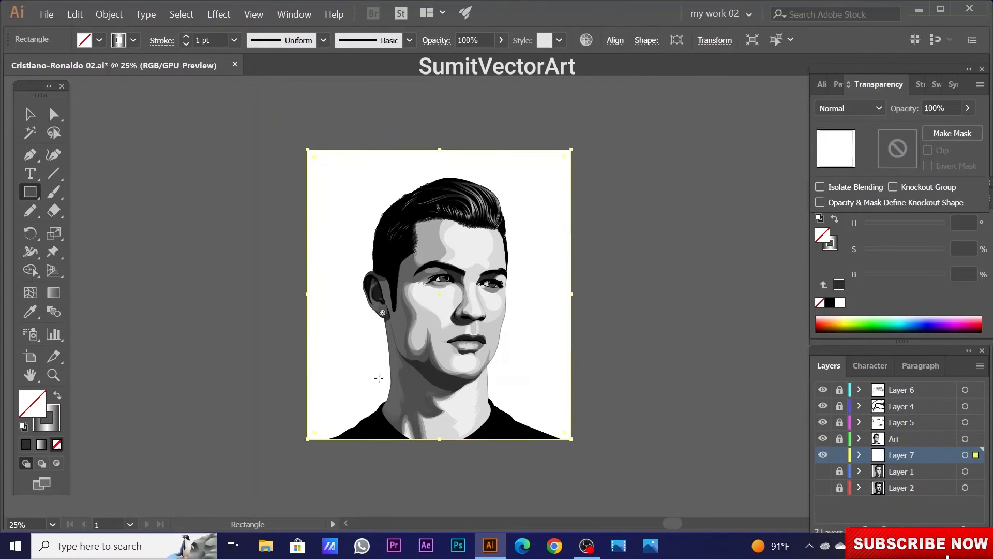
pyautogui.click(57, 396)
pyautogui.hotkey('ctrl', 'shift', 'a')
pyautogui.press('v')
pyautogui.hotkey('ctrl', 'a')
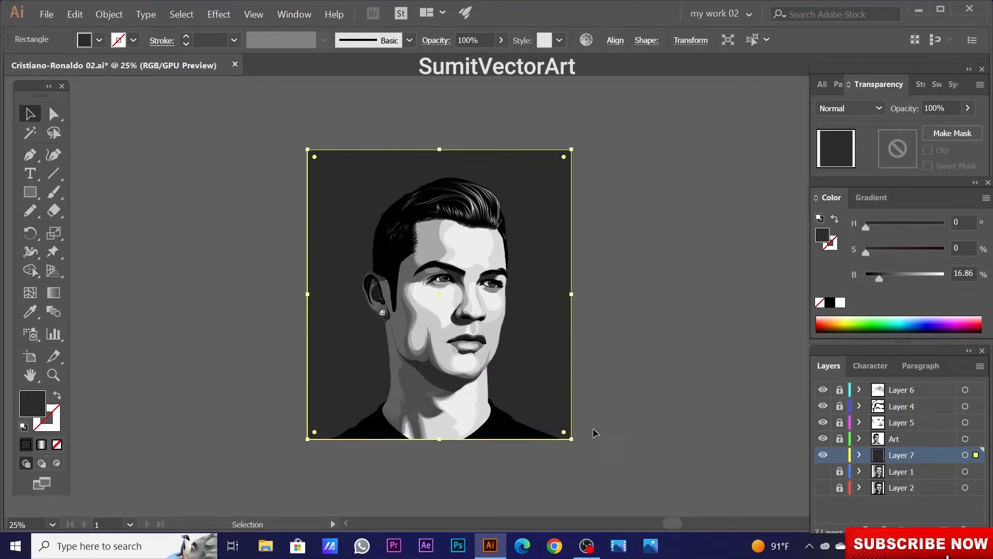
# Recolour the background rectangle dark teal blue with hue 194.24°, saturation 100% and brightness 23.14%, using an enlarged colour spectrum.
pyautogui.moveTo(879, 278); pyautogui.dragTo(896, 256)
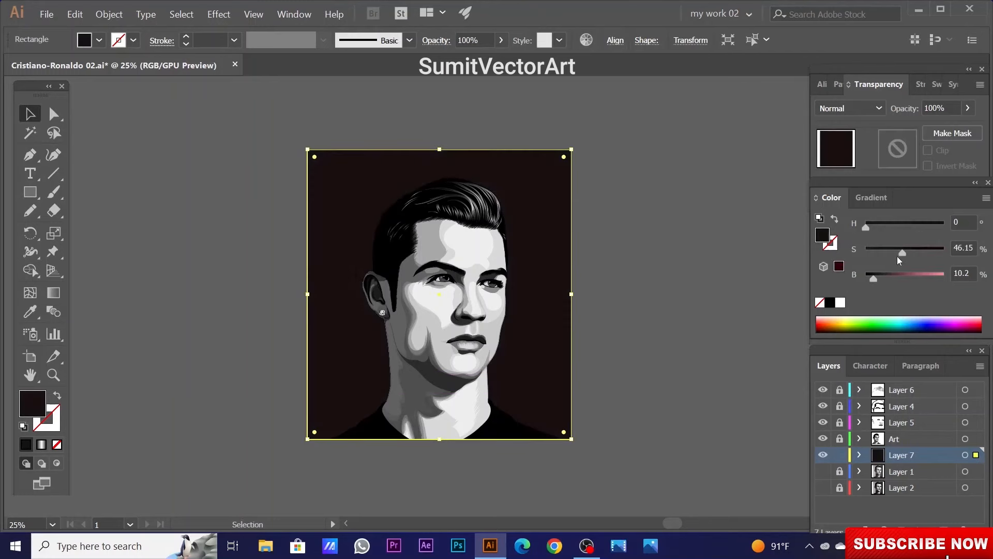
pyautogui.click(869, 326)
pyautogui.moveTo(904, 345); pyautogui.dragTo(904, 455)
pyautogui.click(926, 412)
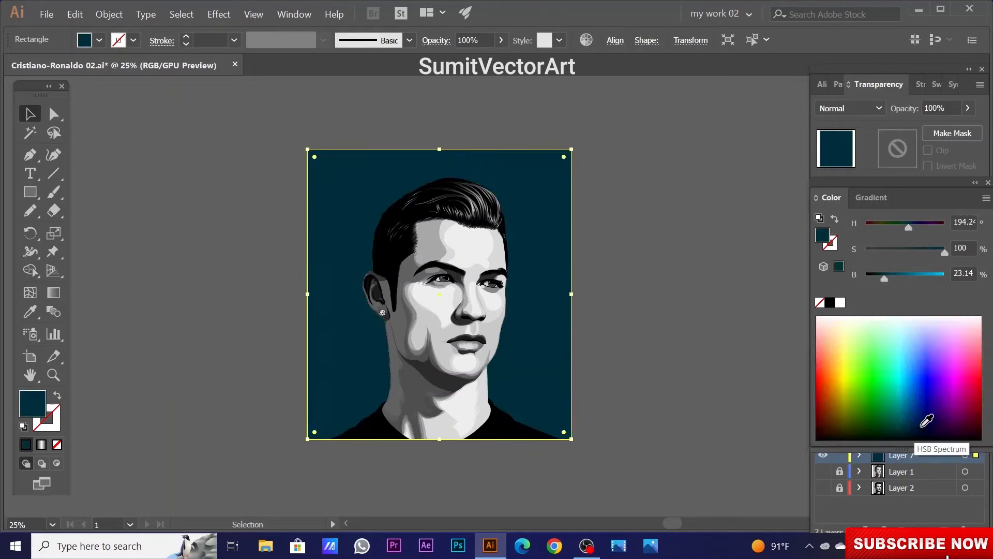